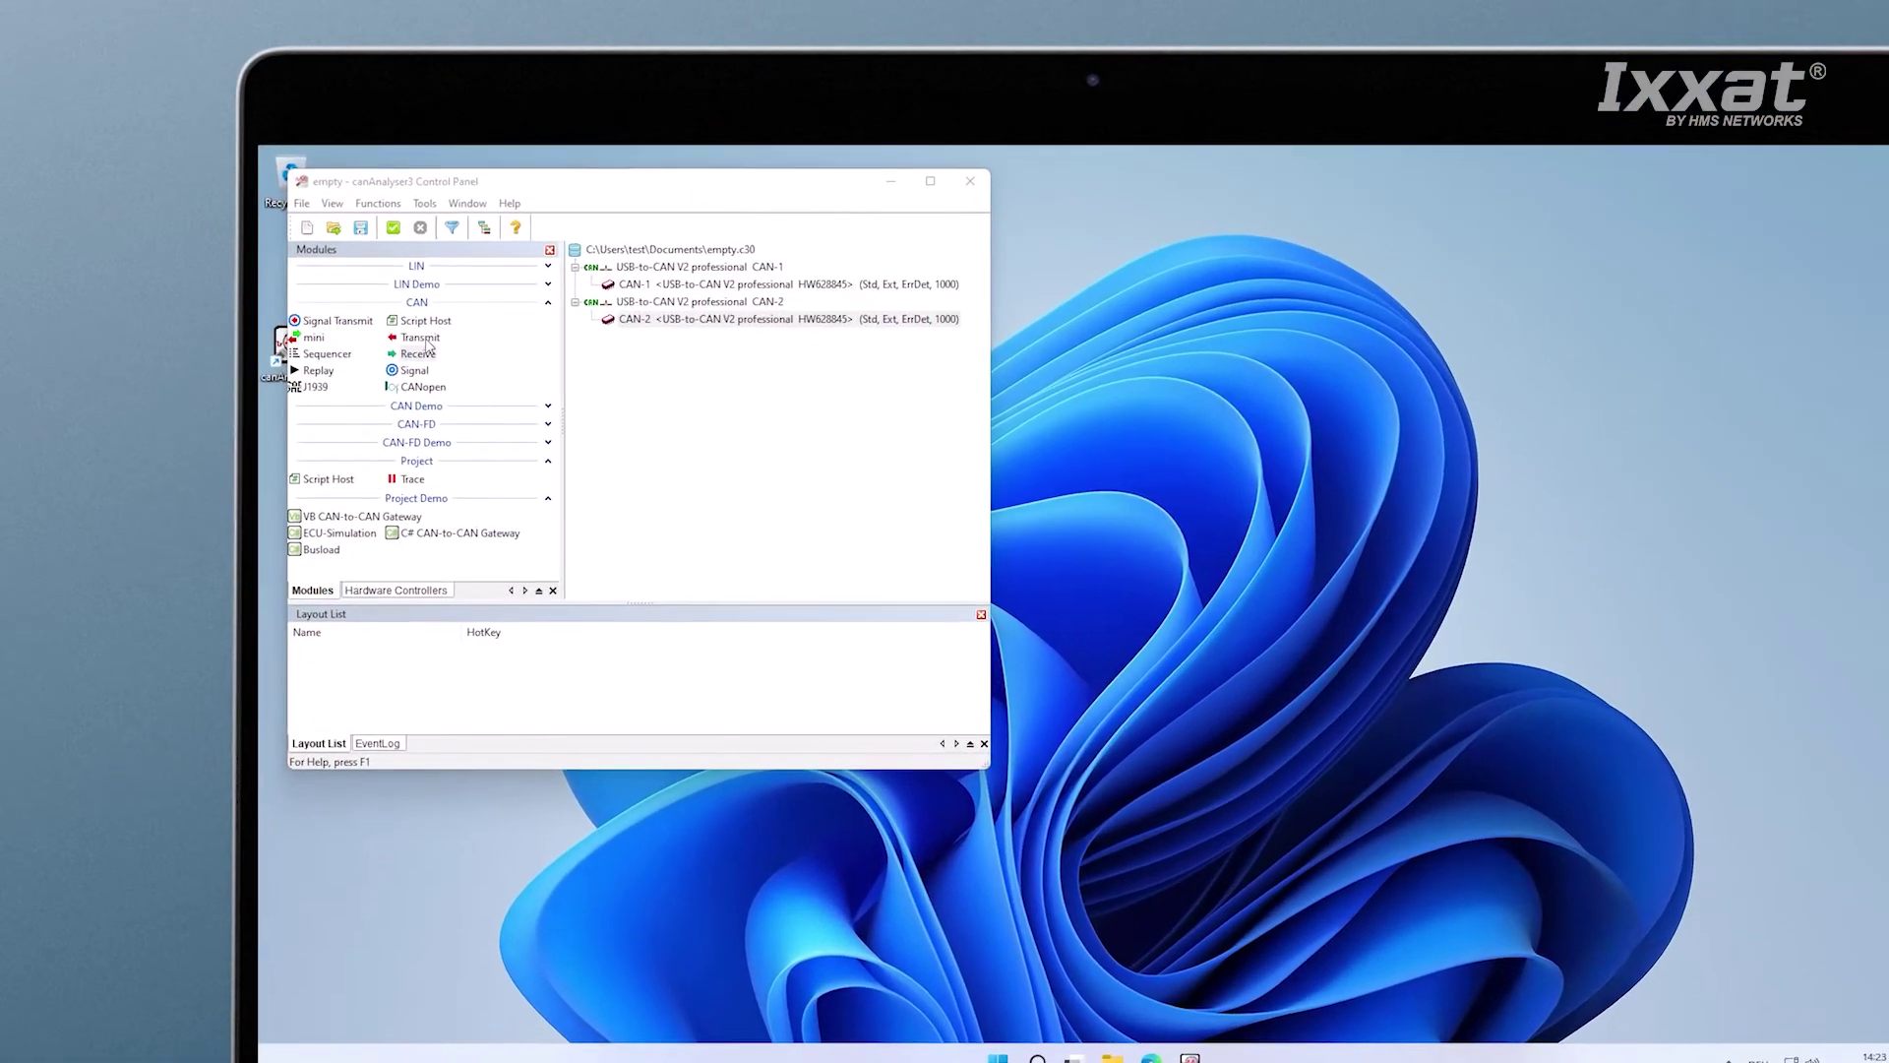
- Attach a Receive module to CAN-2 and stack the Transmit and Receive windows on the right
drag(419, 337, 668, 276)
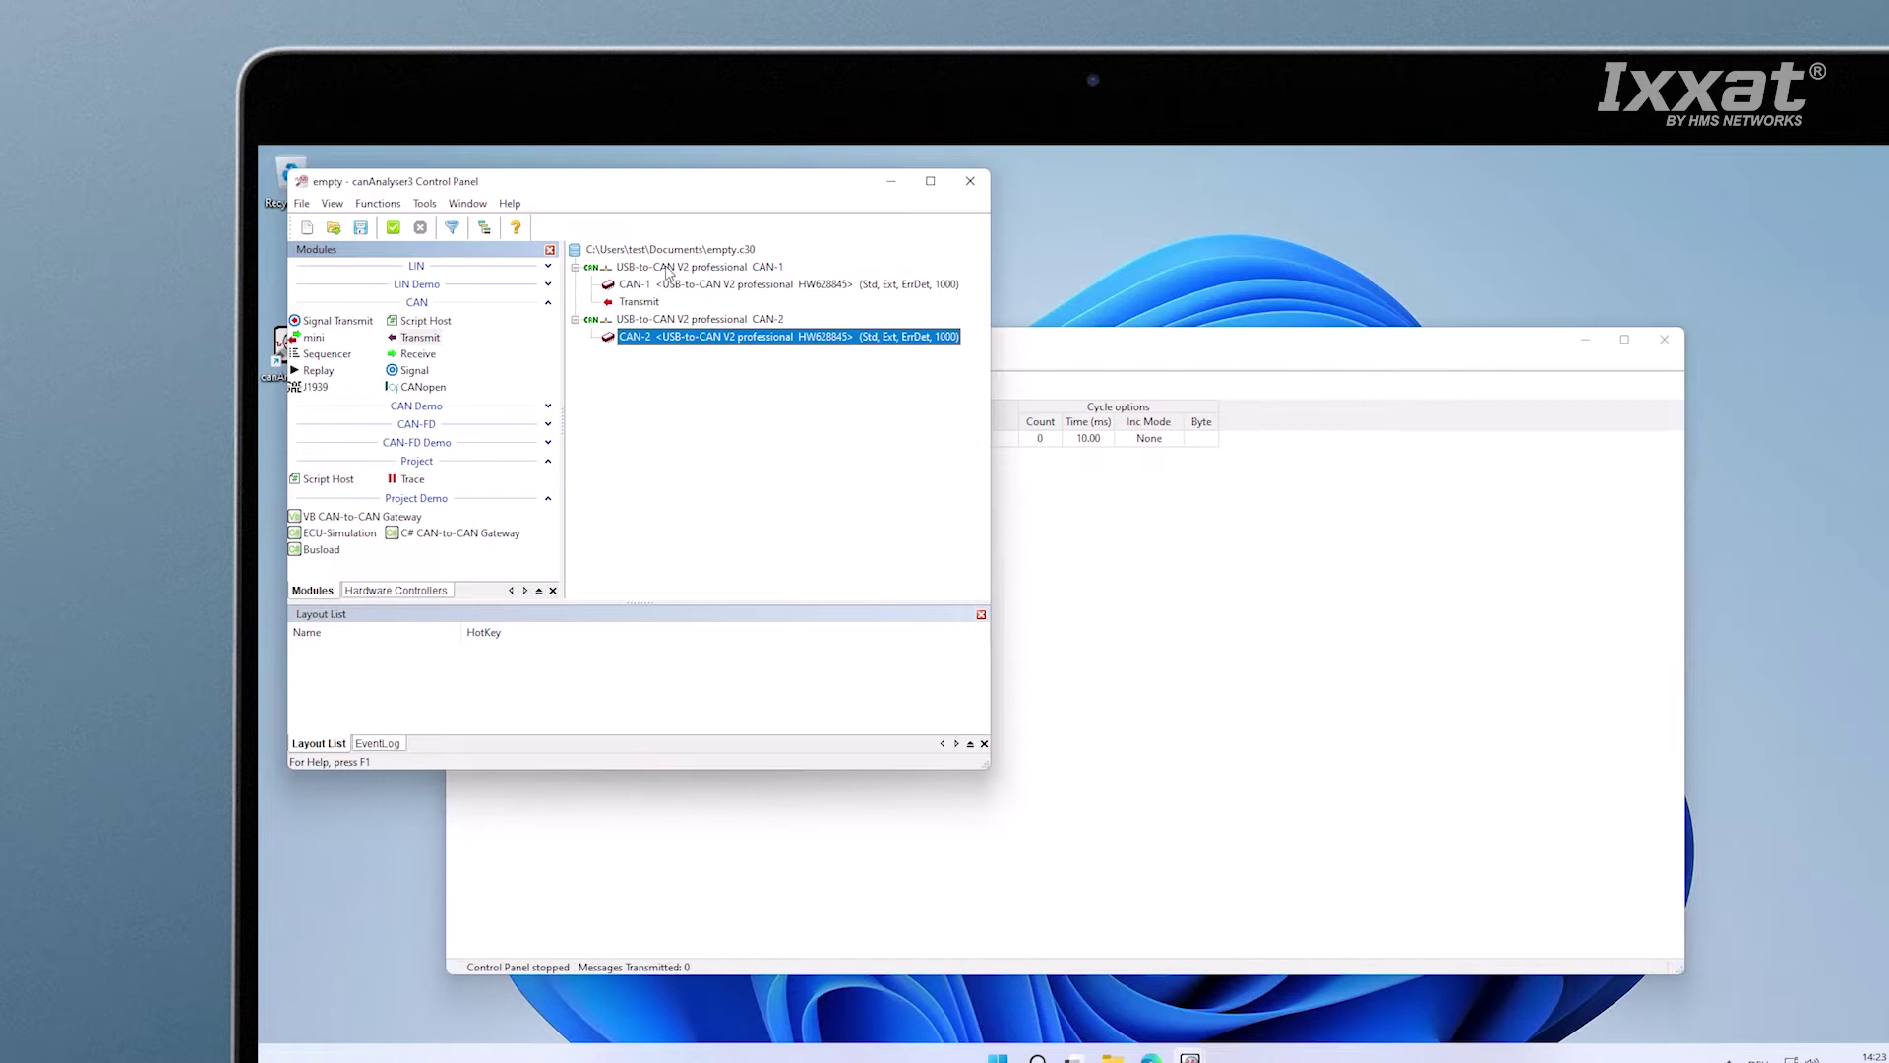
drag(413, 360, 653, 325)
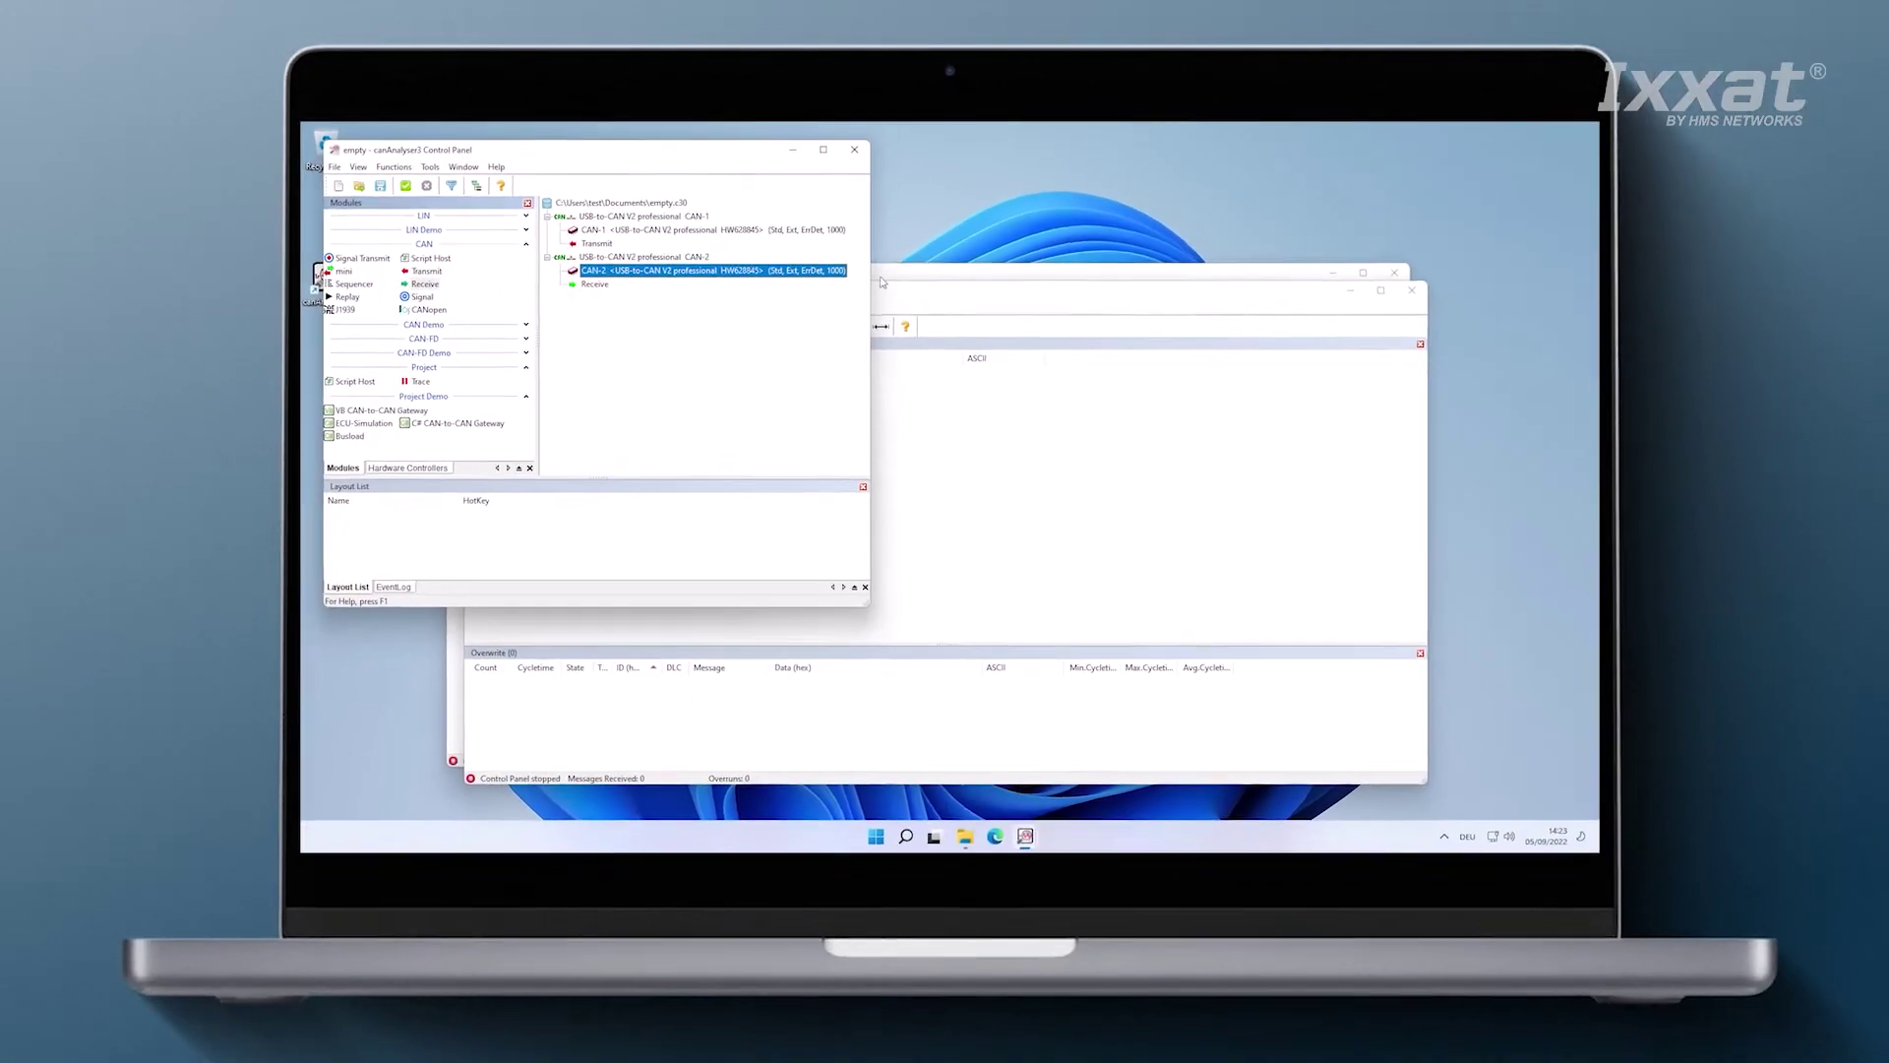
drag(937, 296, 1094, 320)
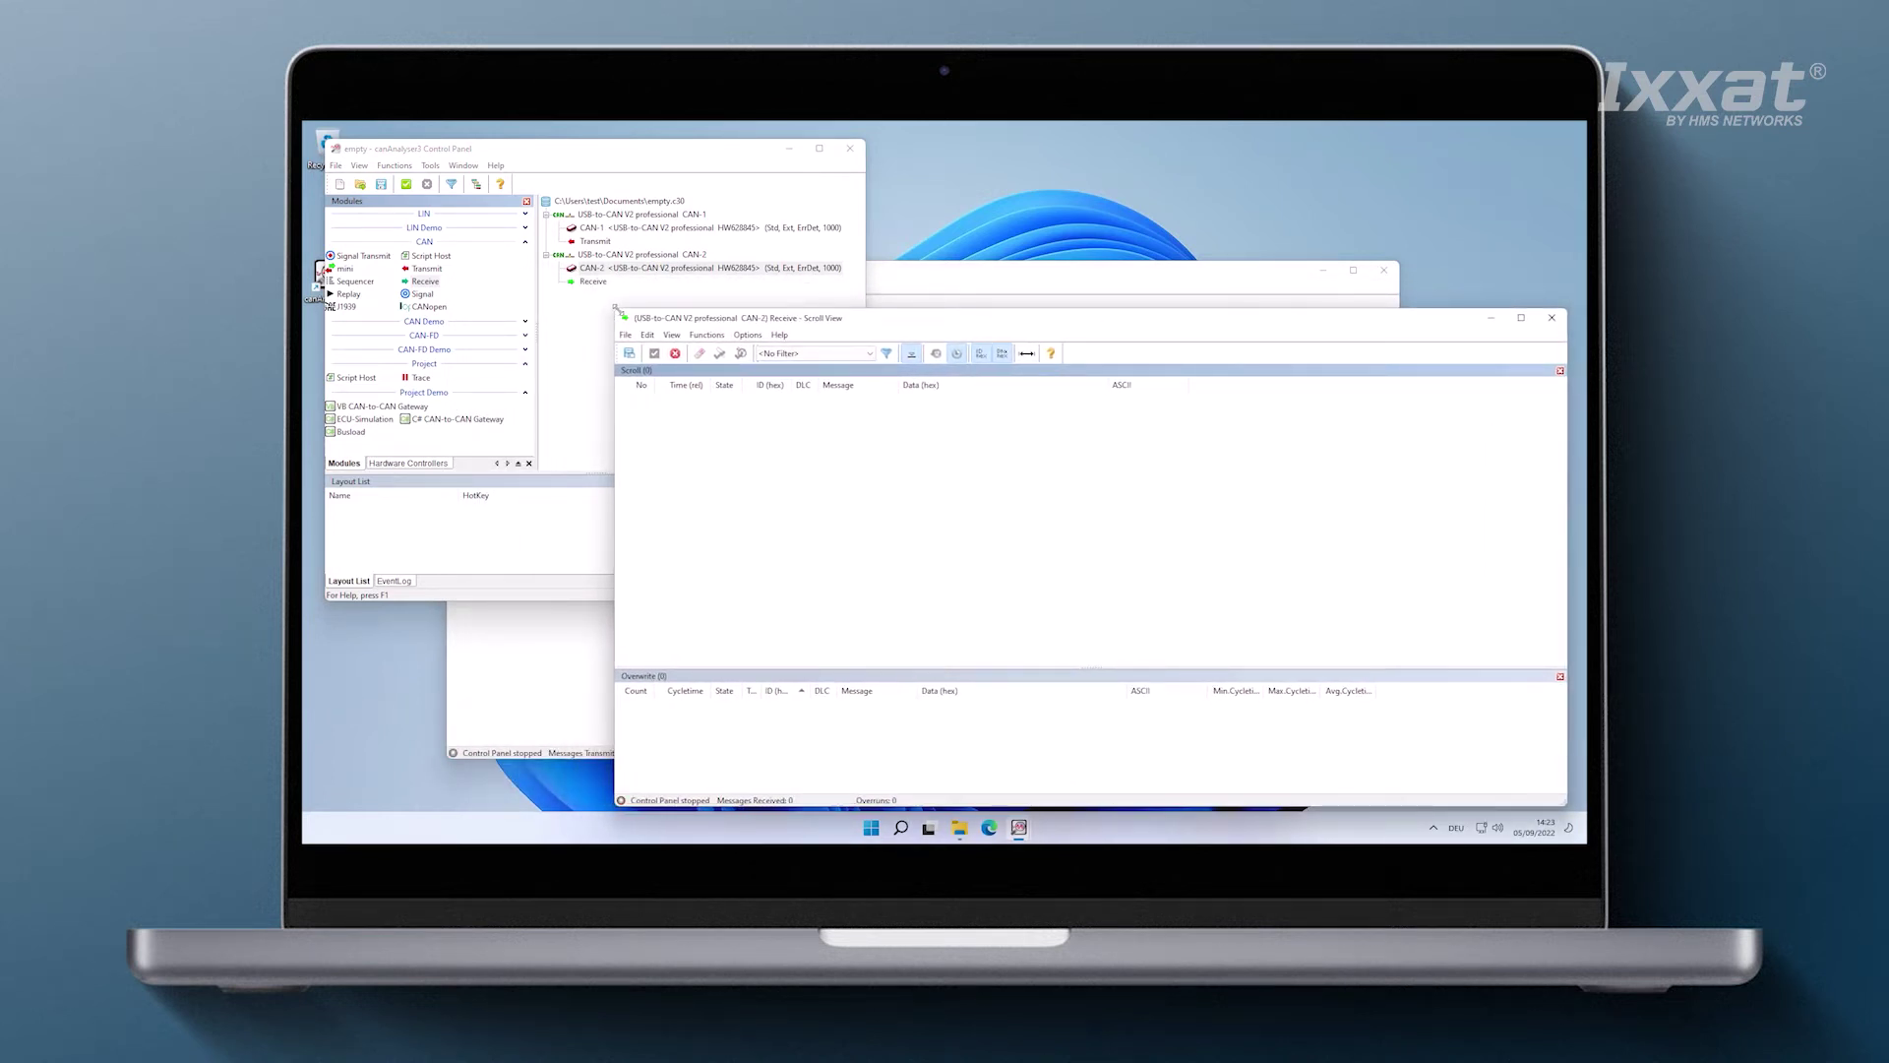
drag(616, 308, 878, 451)
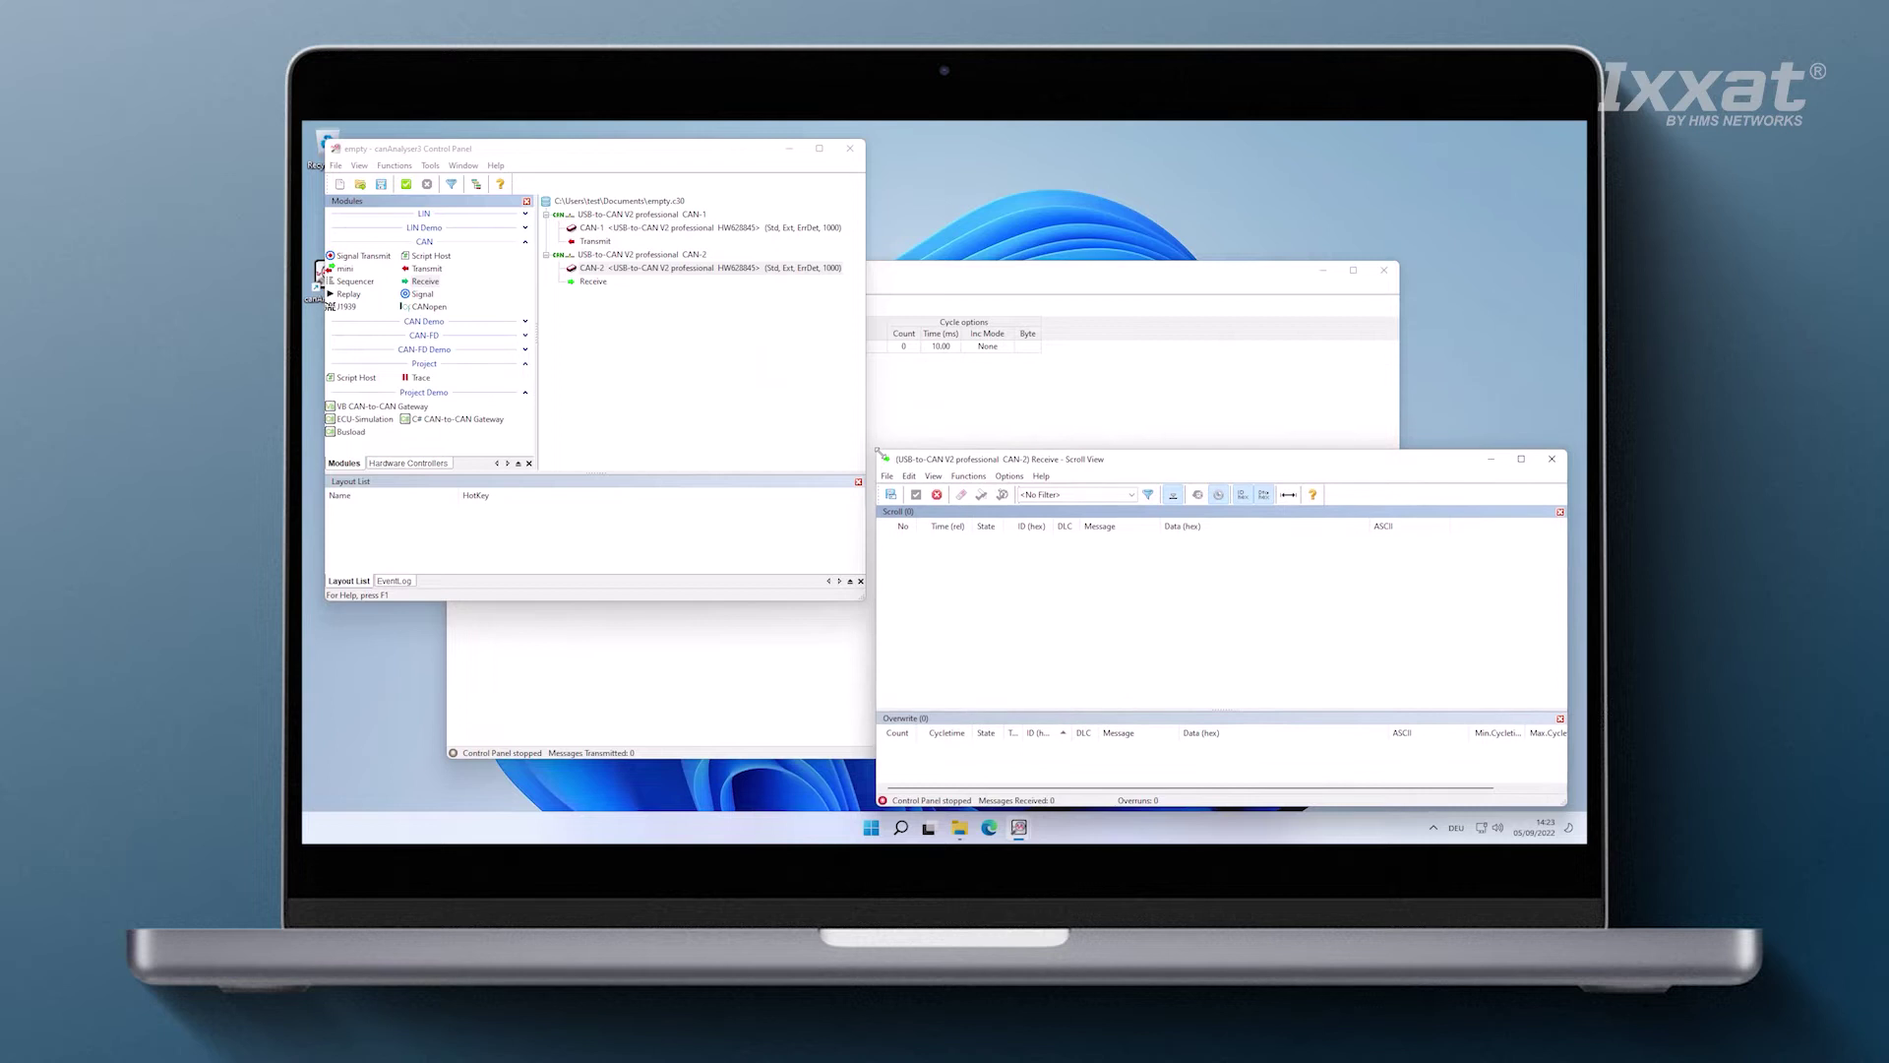
drag(946, 279, 1119, 148)
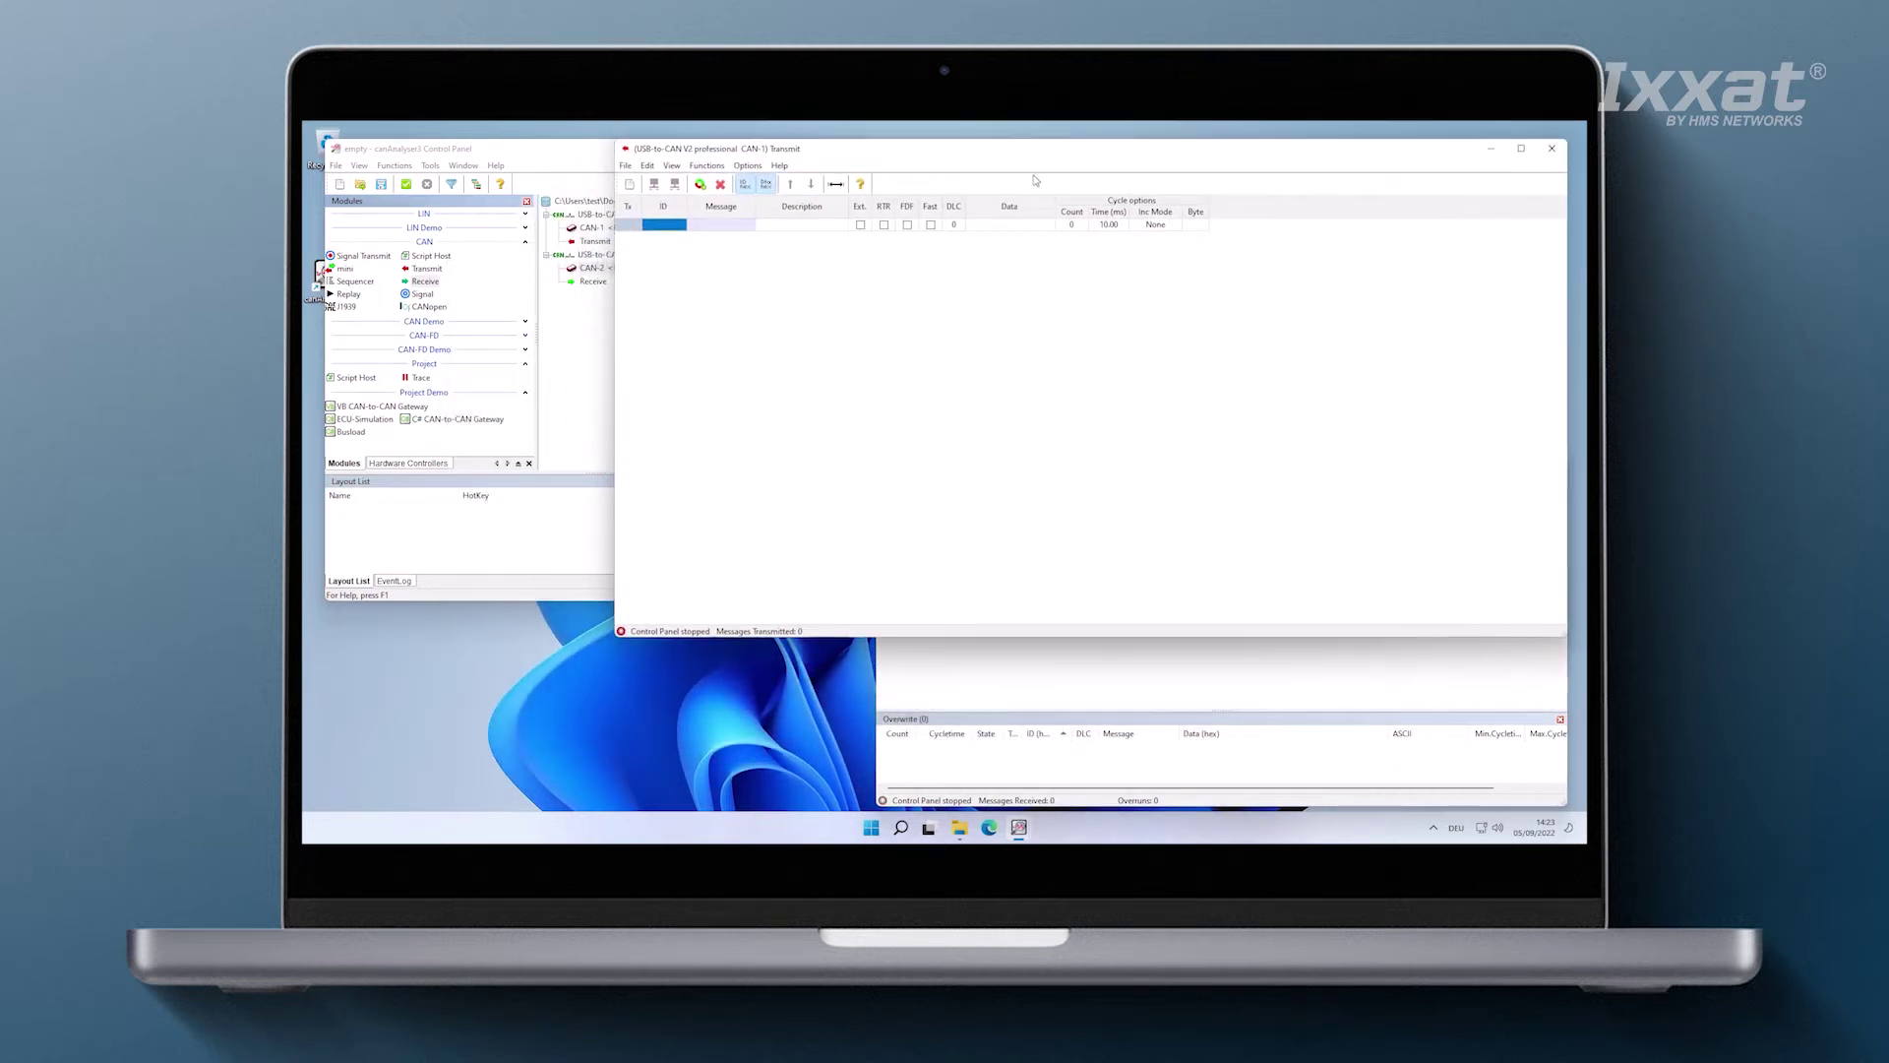
drag(607, 638, 878, 440)
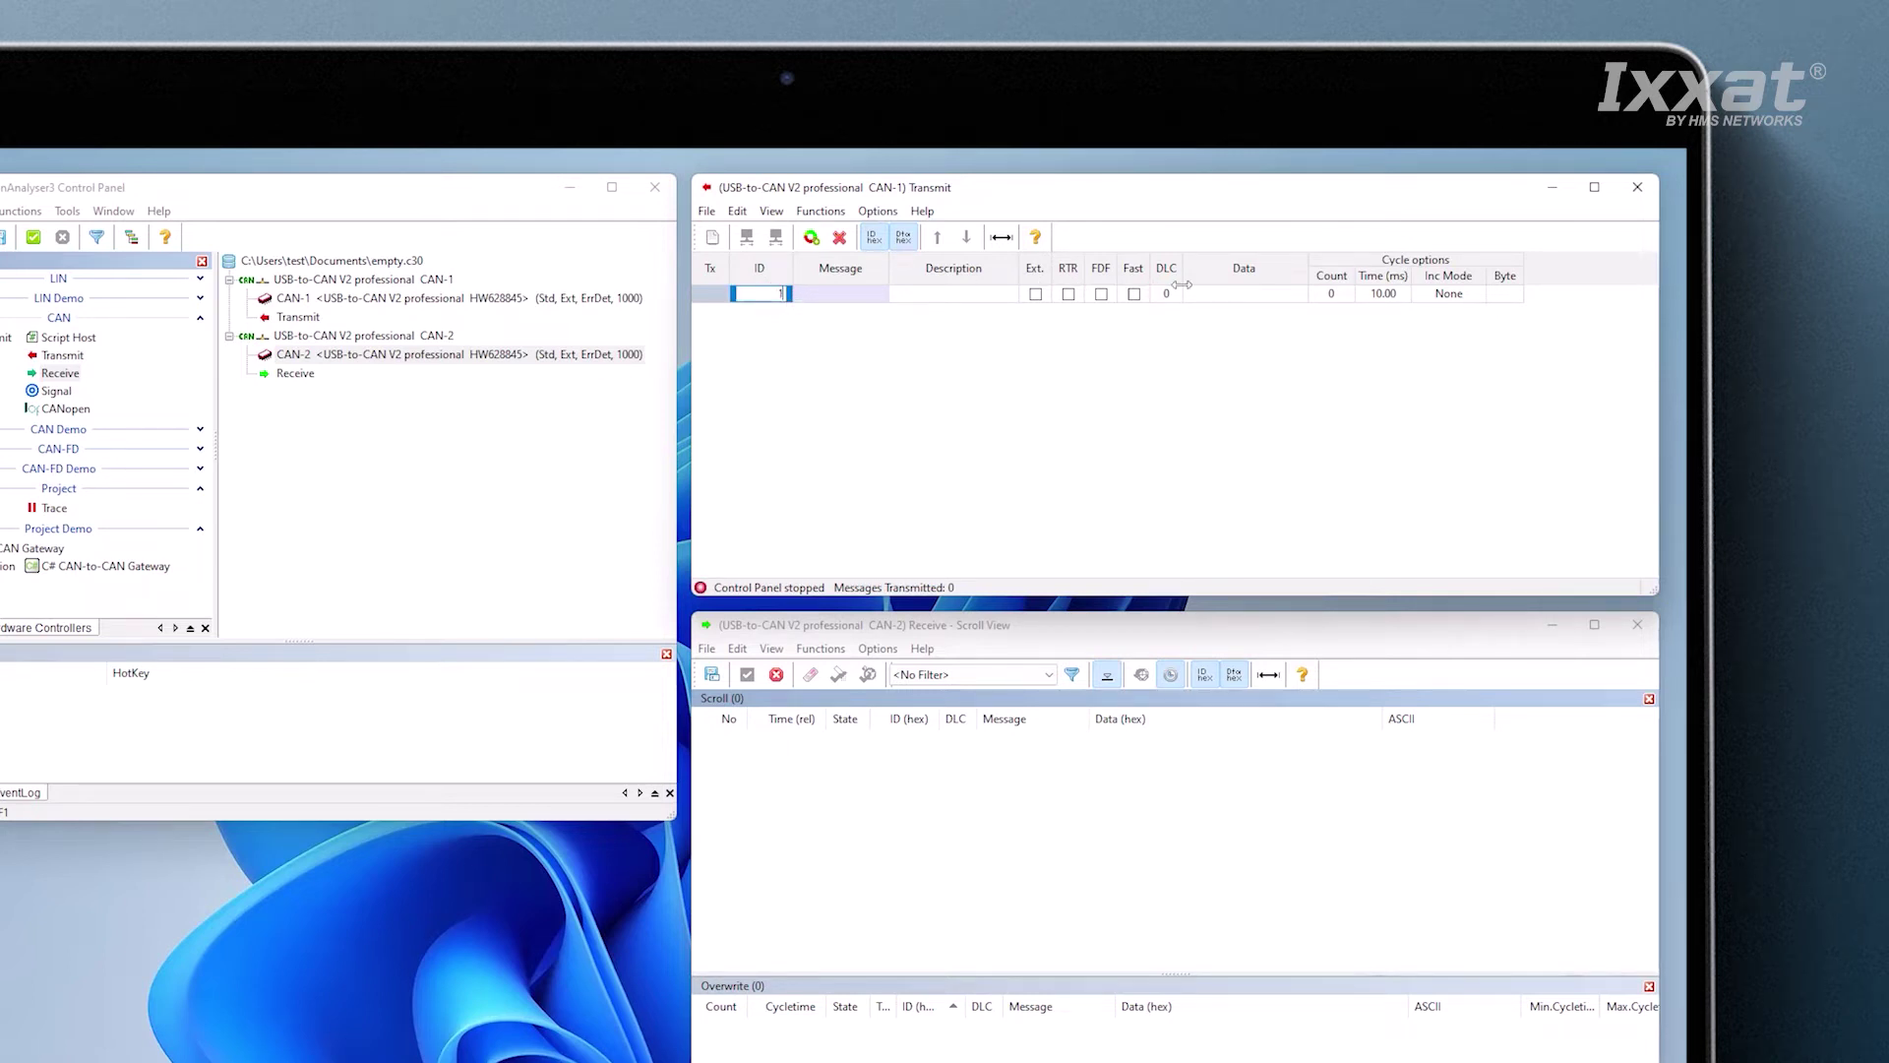
click(1224, 300)
text(11 22 33 44)
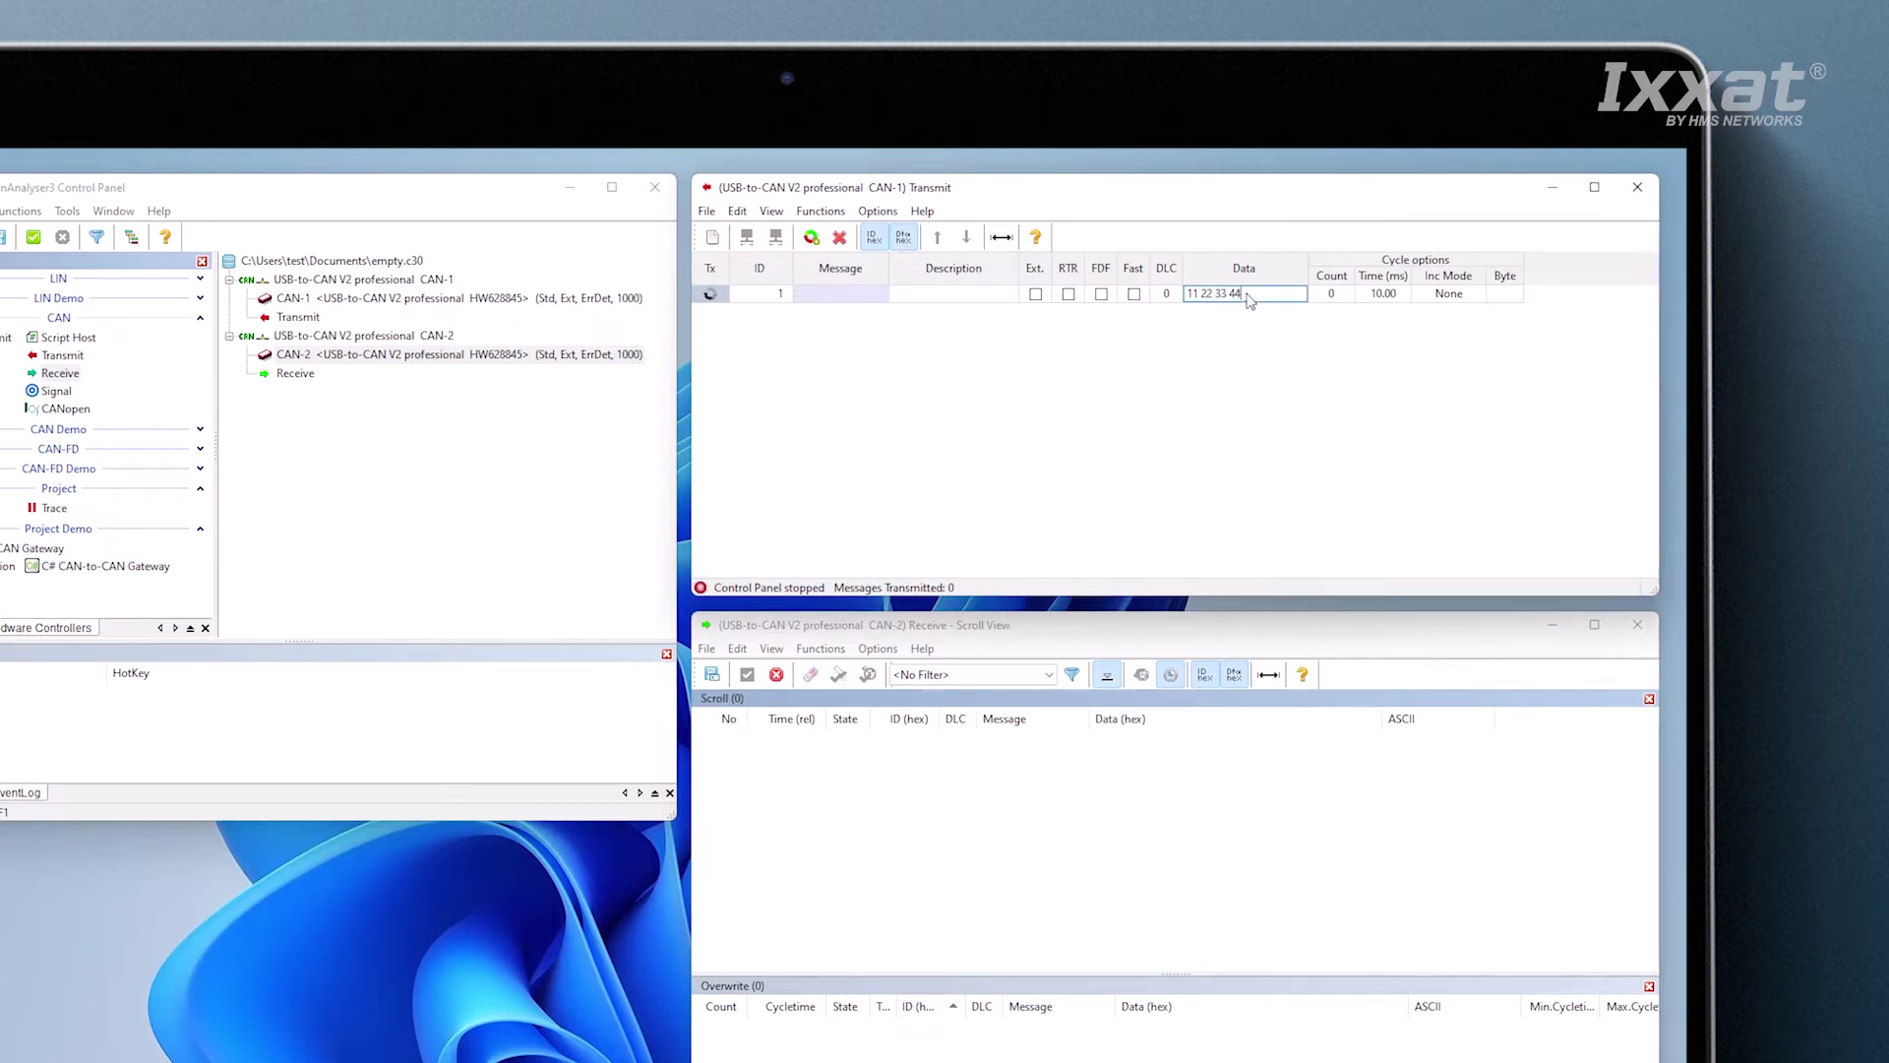
text(1000)
click(1381, 298)
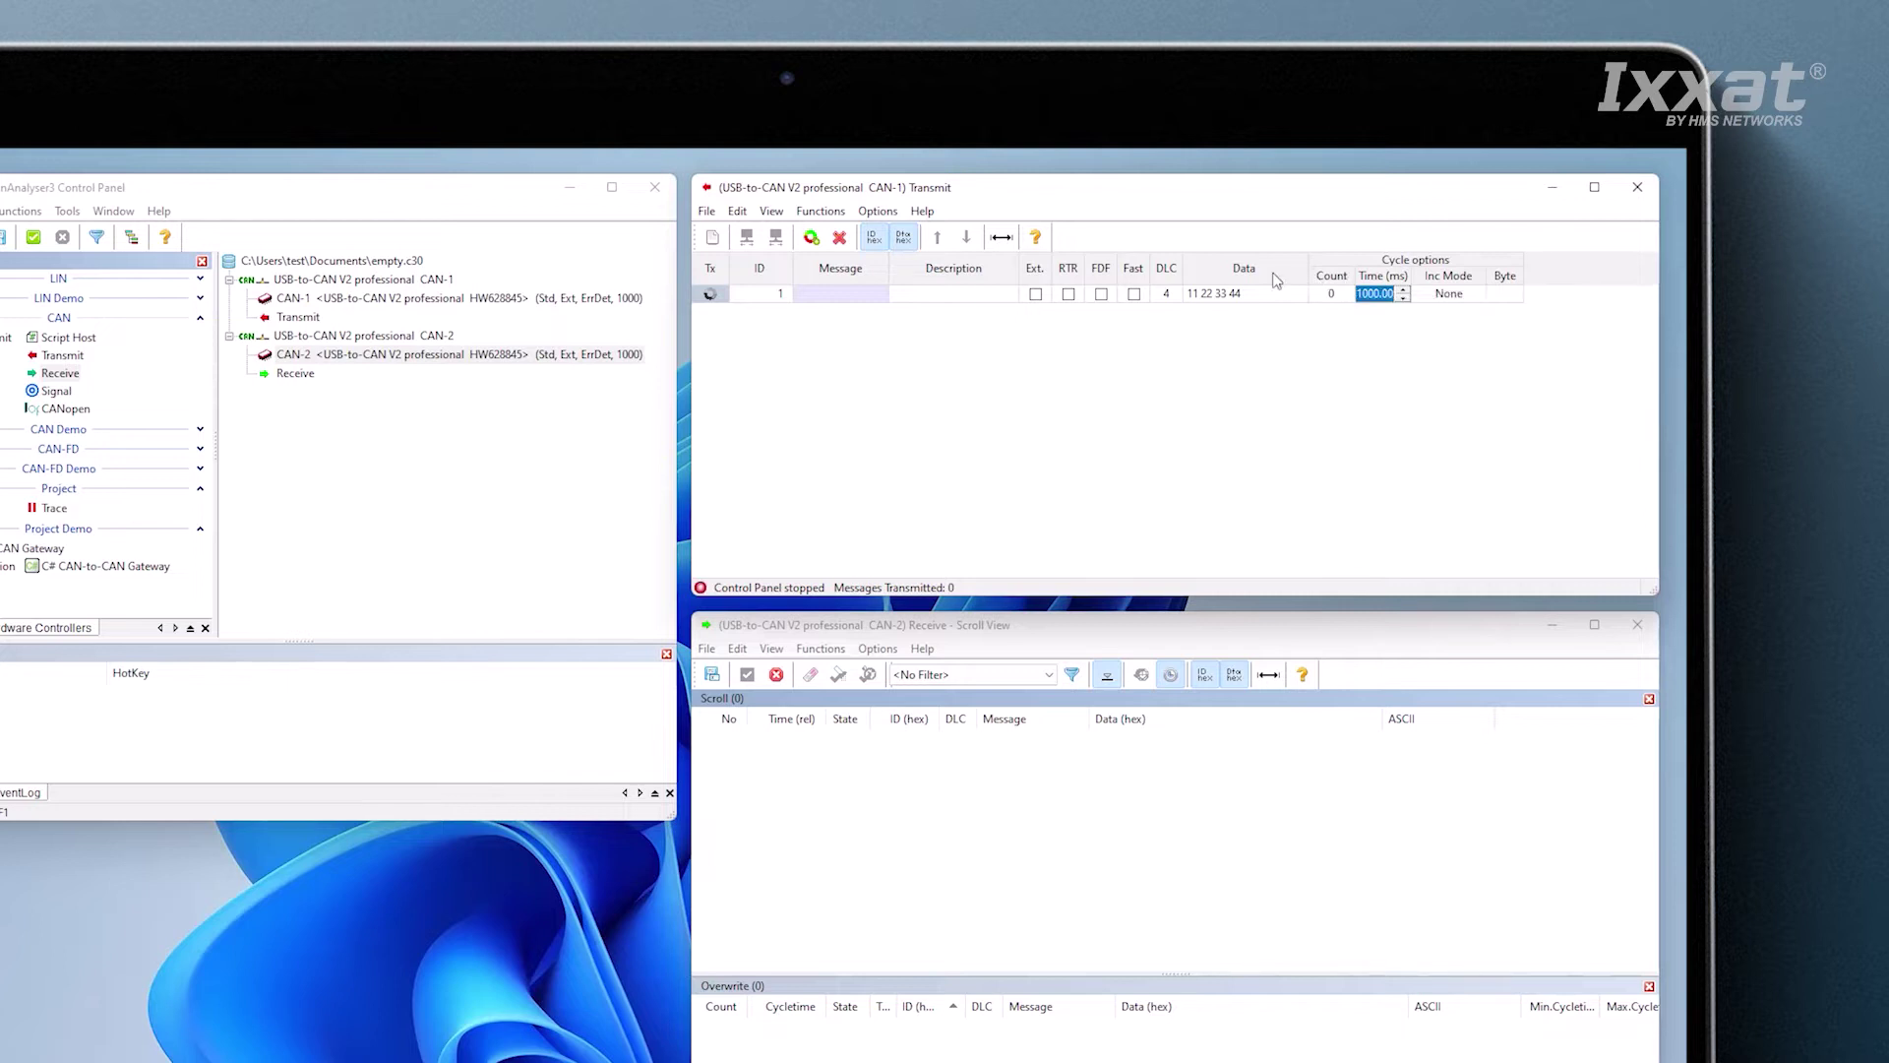
mouse_move(810, 237)
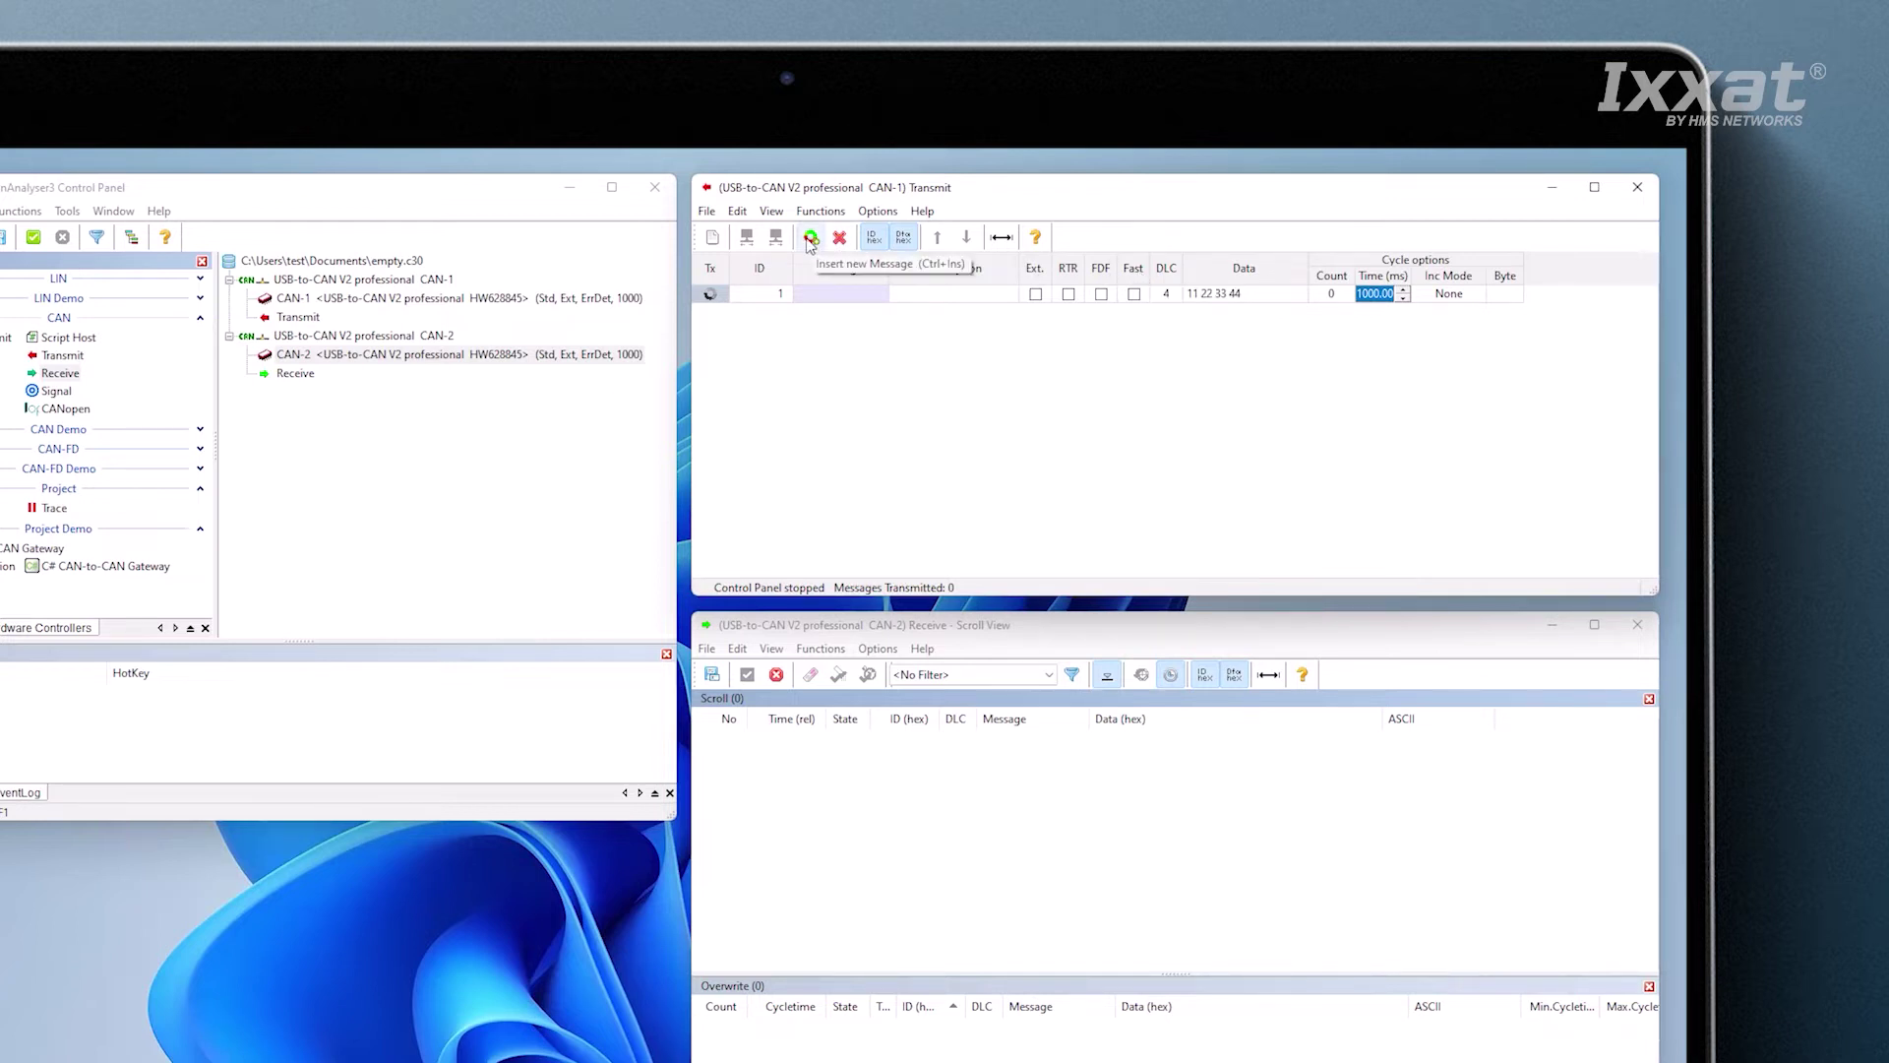
click(811, 244)
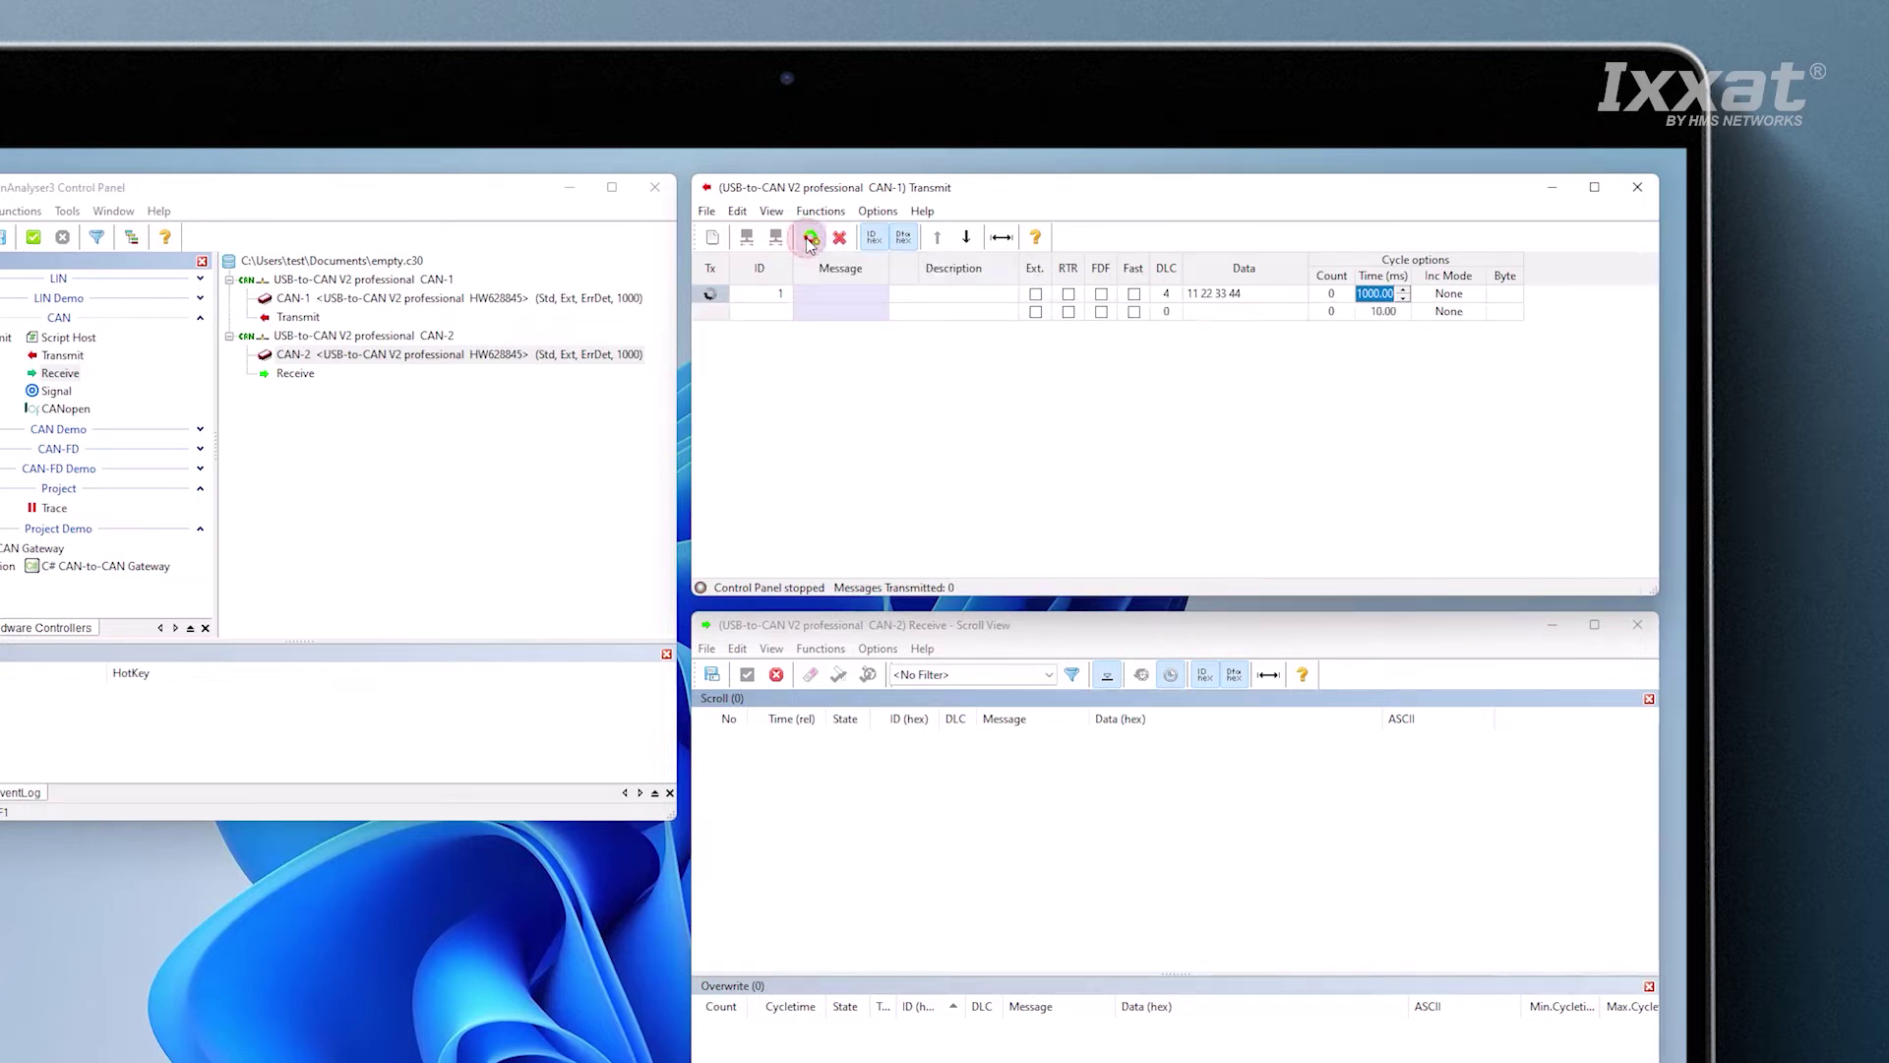
click(763, 315)
text(1)
key(Return)
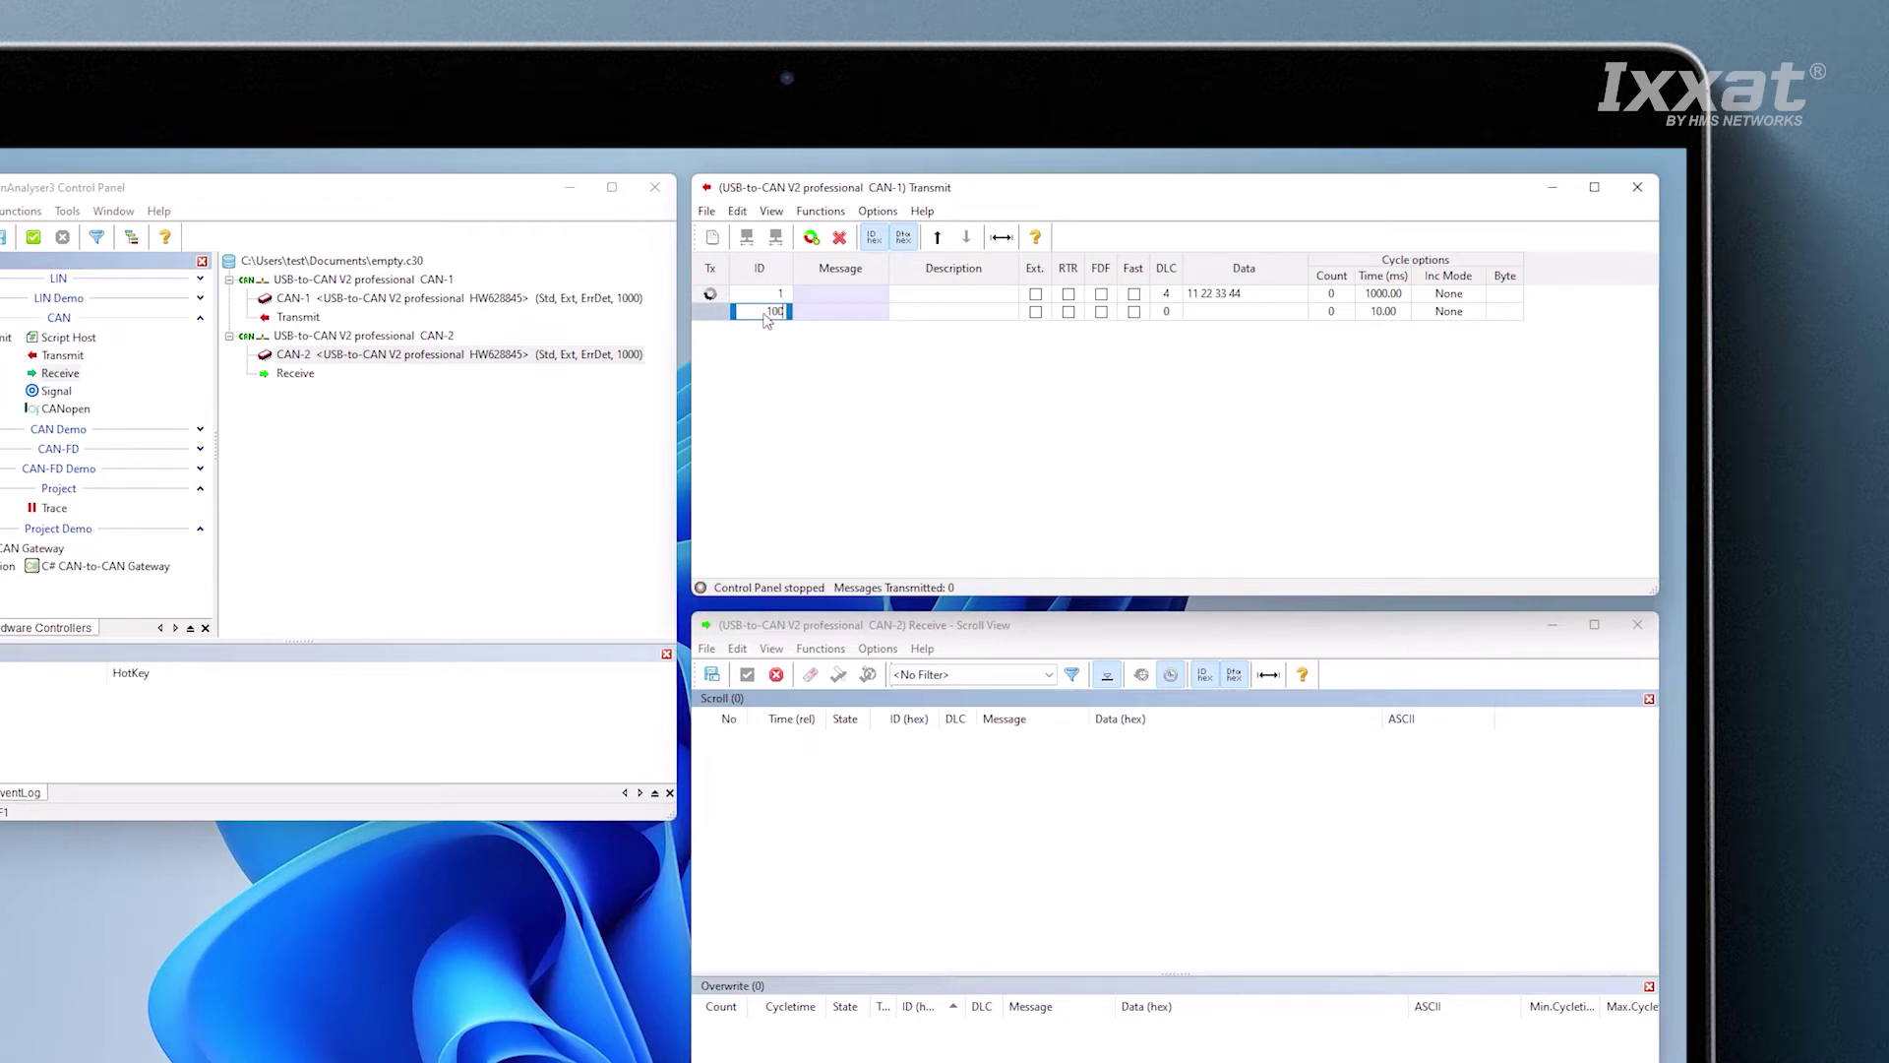
click(1199, 313)
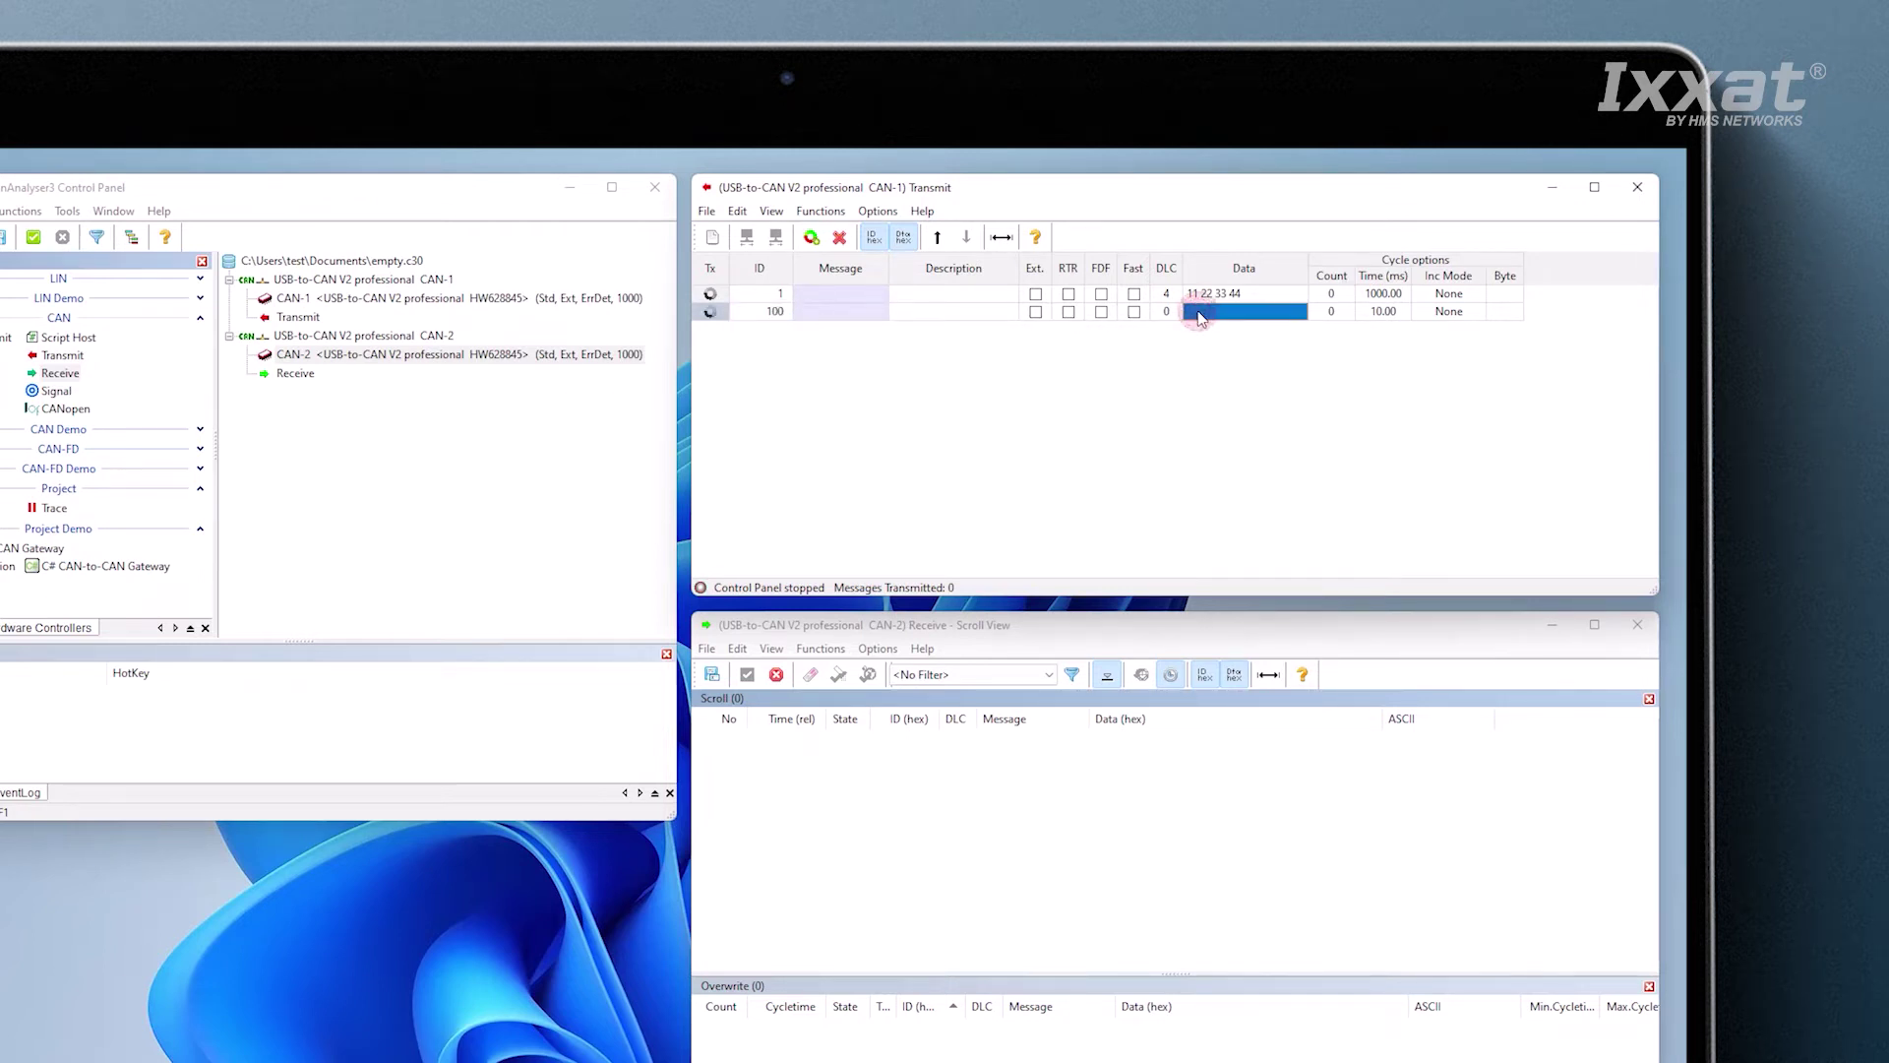
text(10 20 30 40)
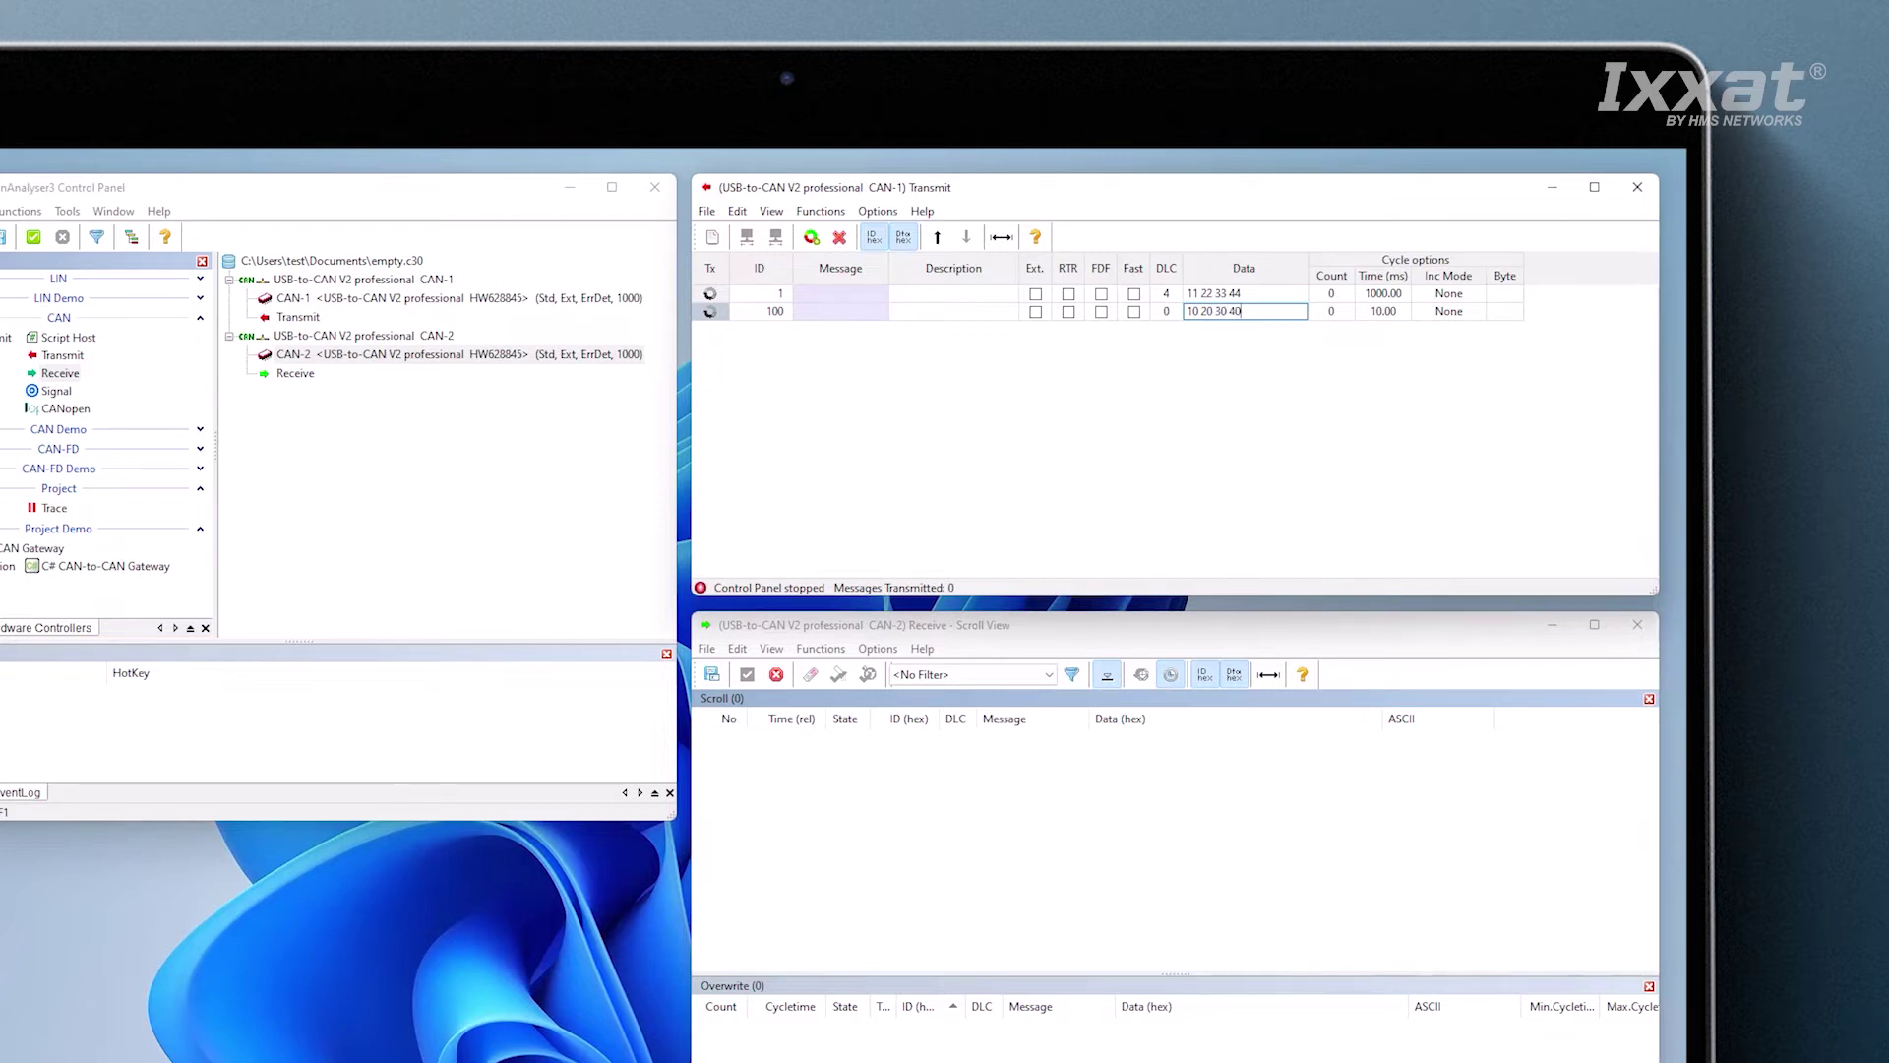
click(1381, 317)
text(100)
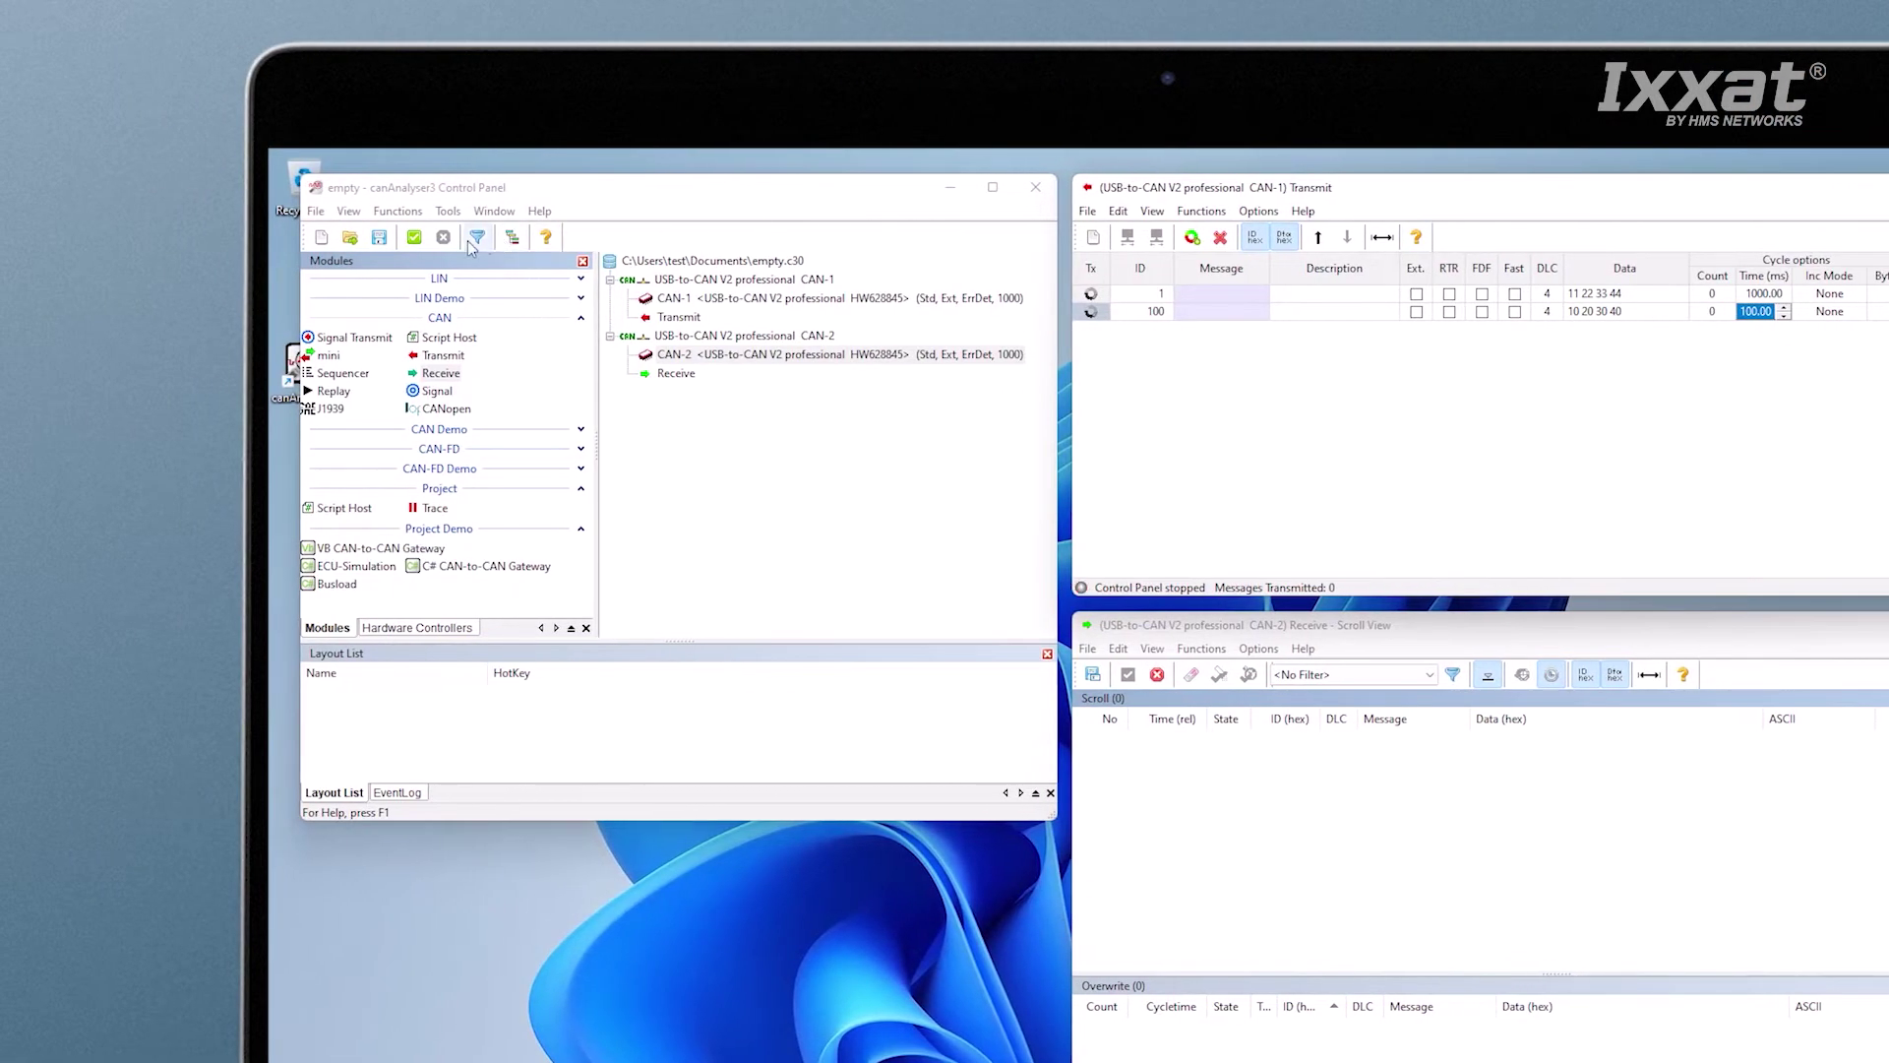
- Start CAN communication and manually send the ID 100 message several times to CAN-2
click(416, 238)
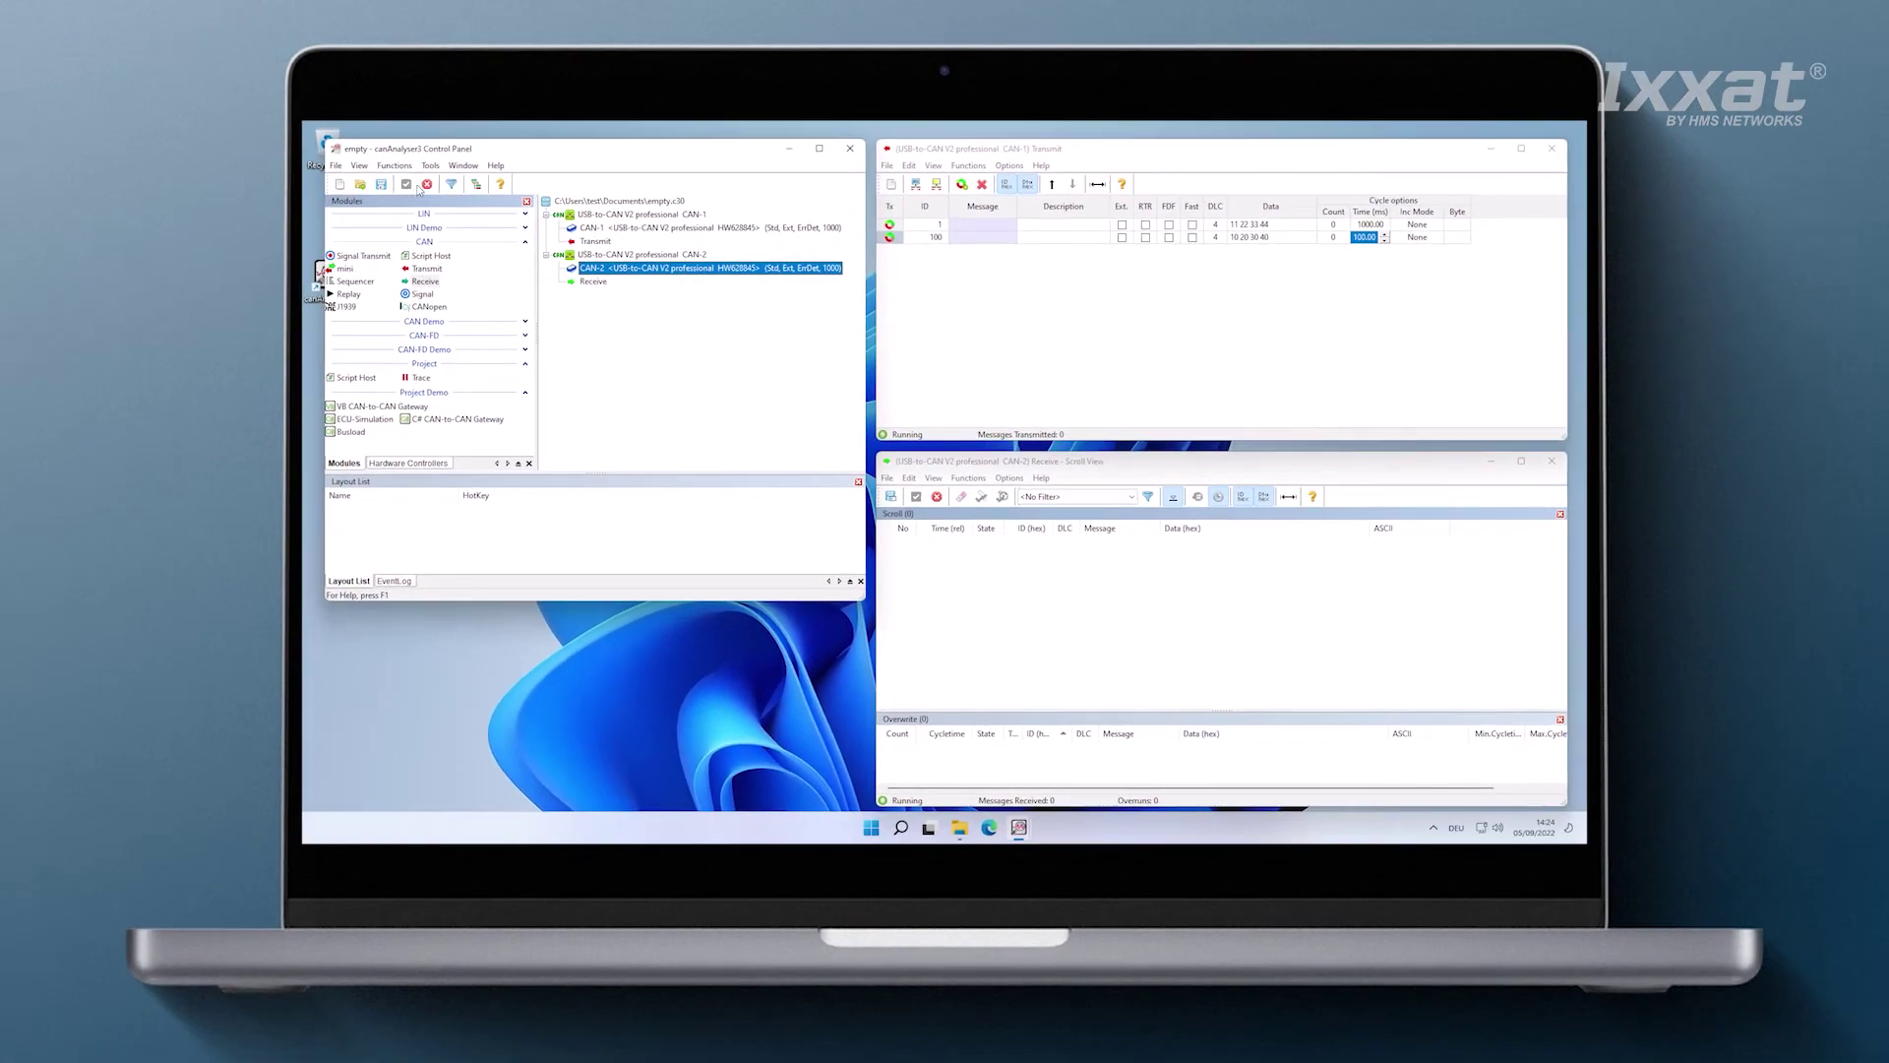
click(915, 185)
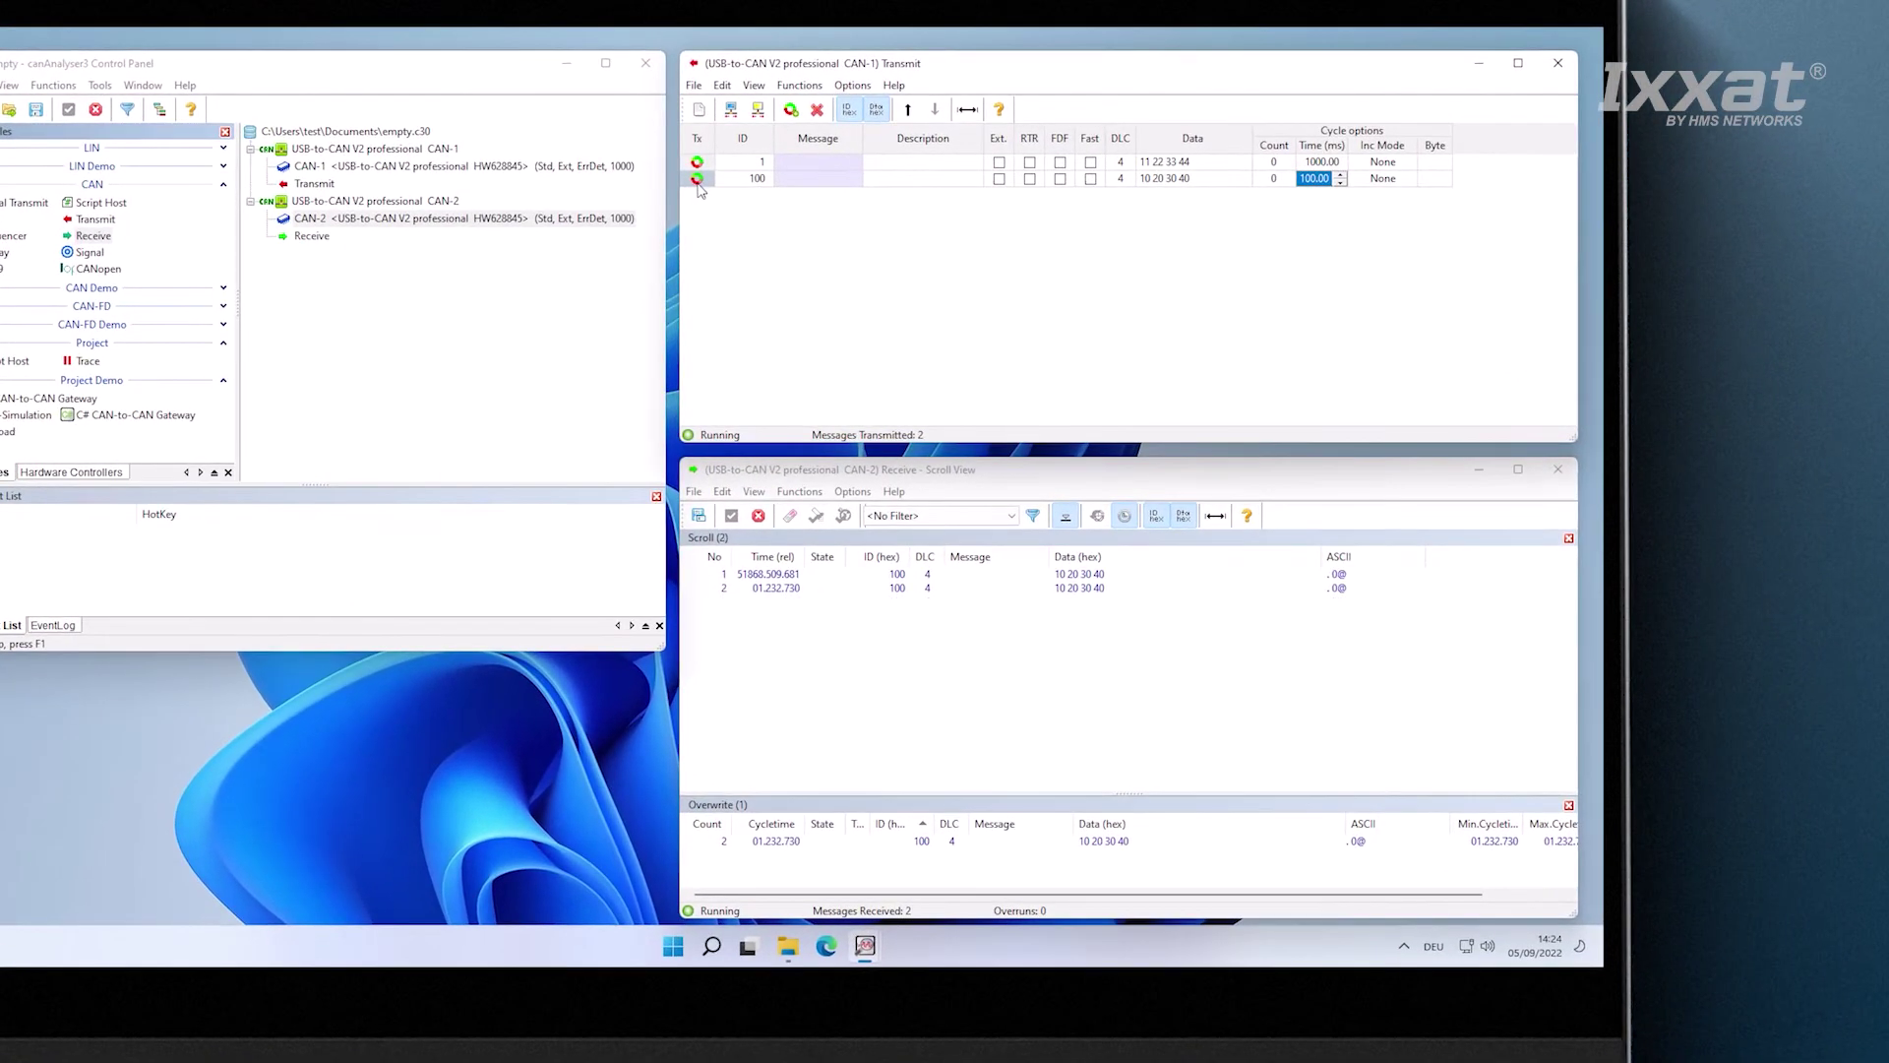
click(697, 179)
click(698, 179)
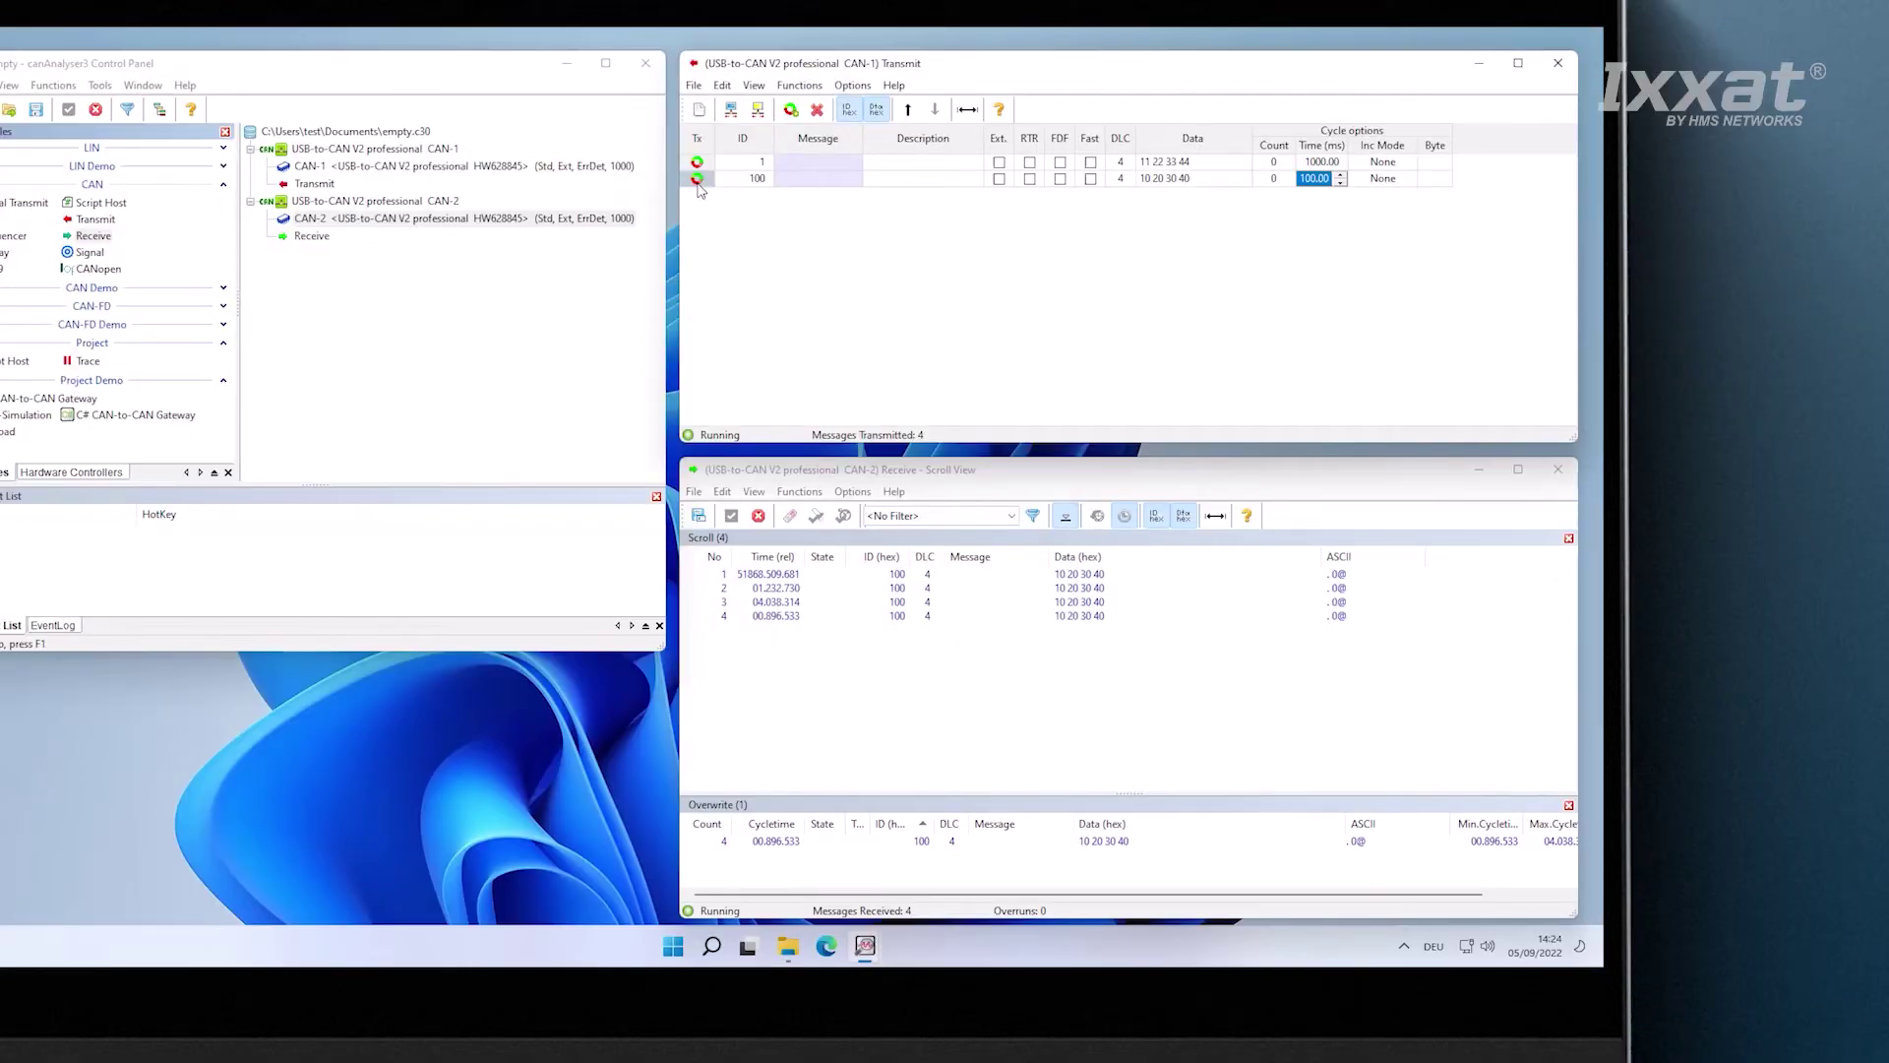
- Enable cyclic sending of both messages, then bring up the Scroll View's available filters list
click(698, 180)
click(758, 111)
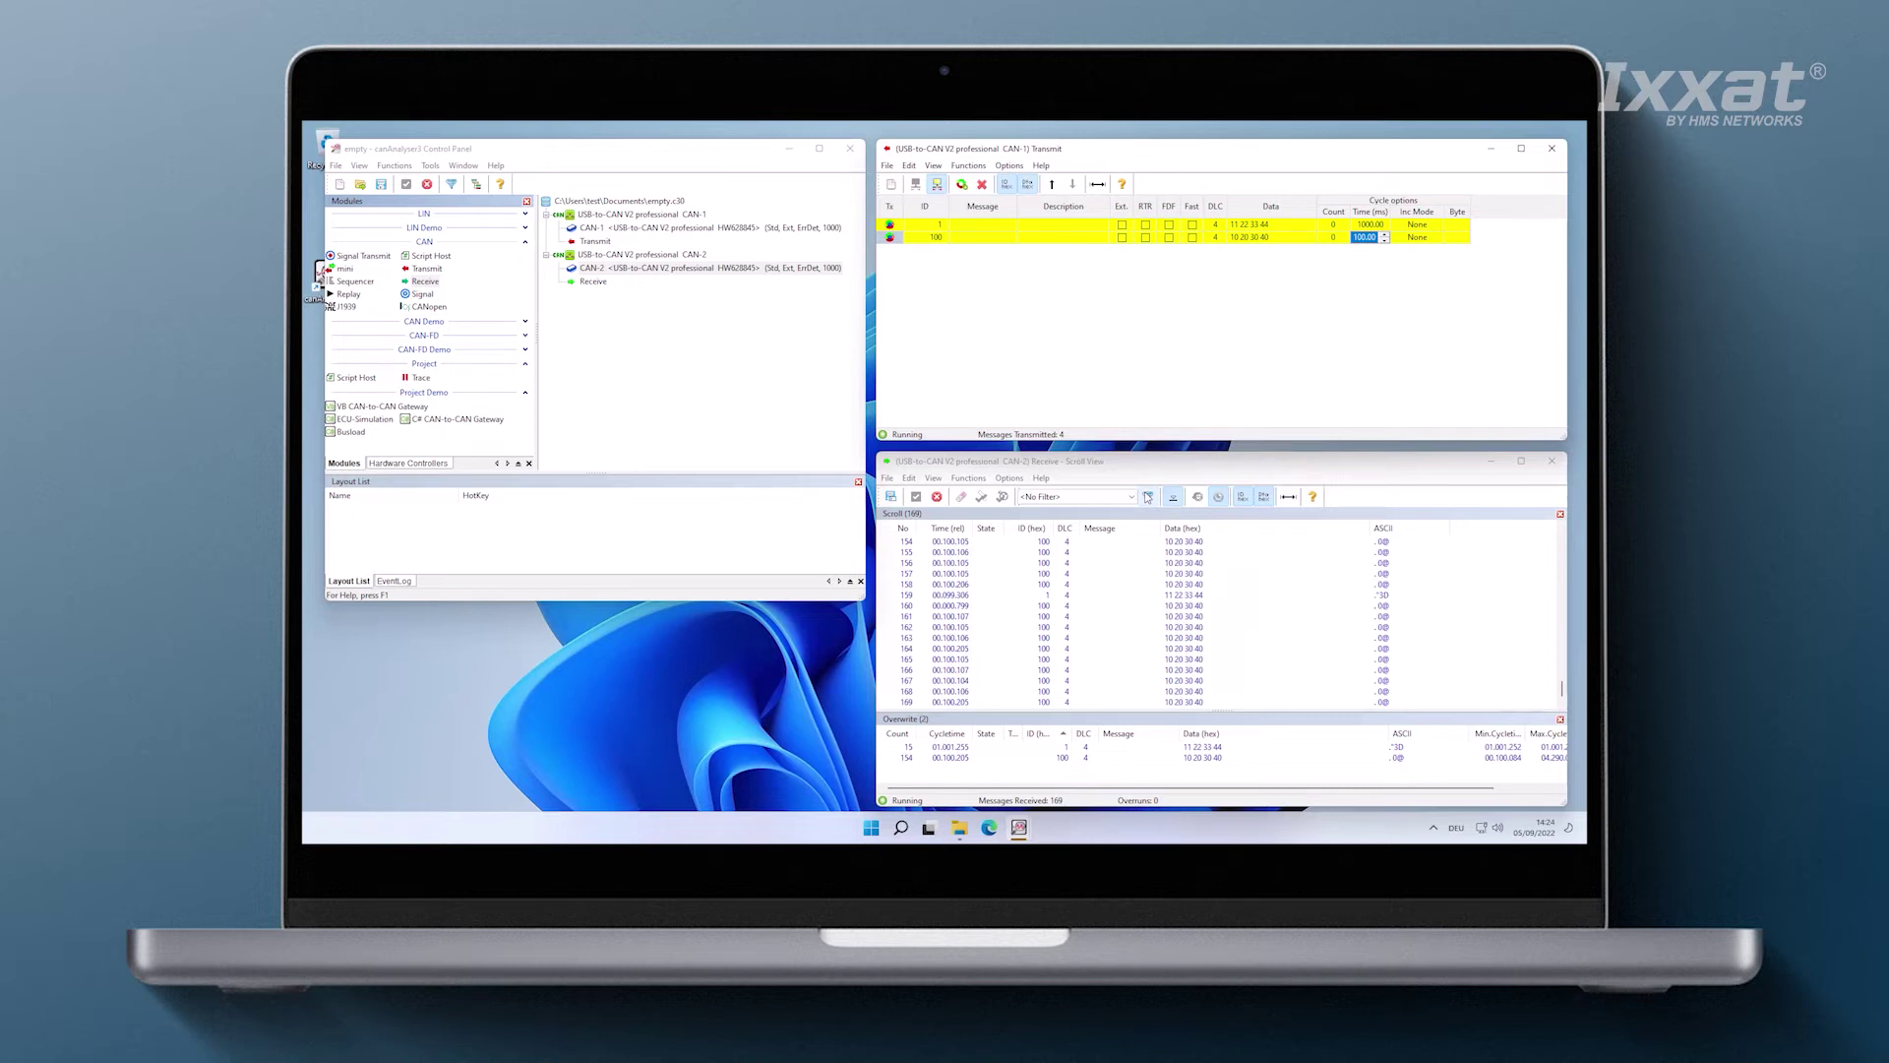
click(1149, 496)
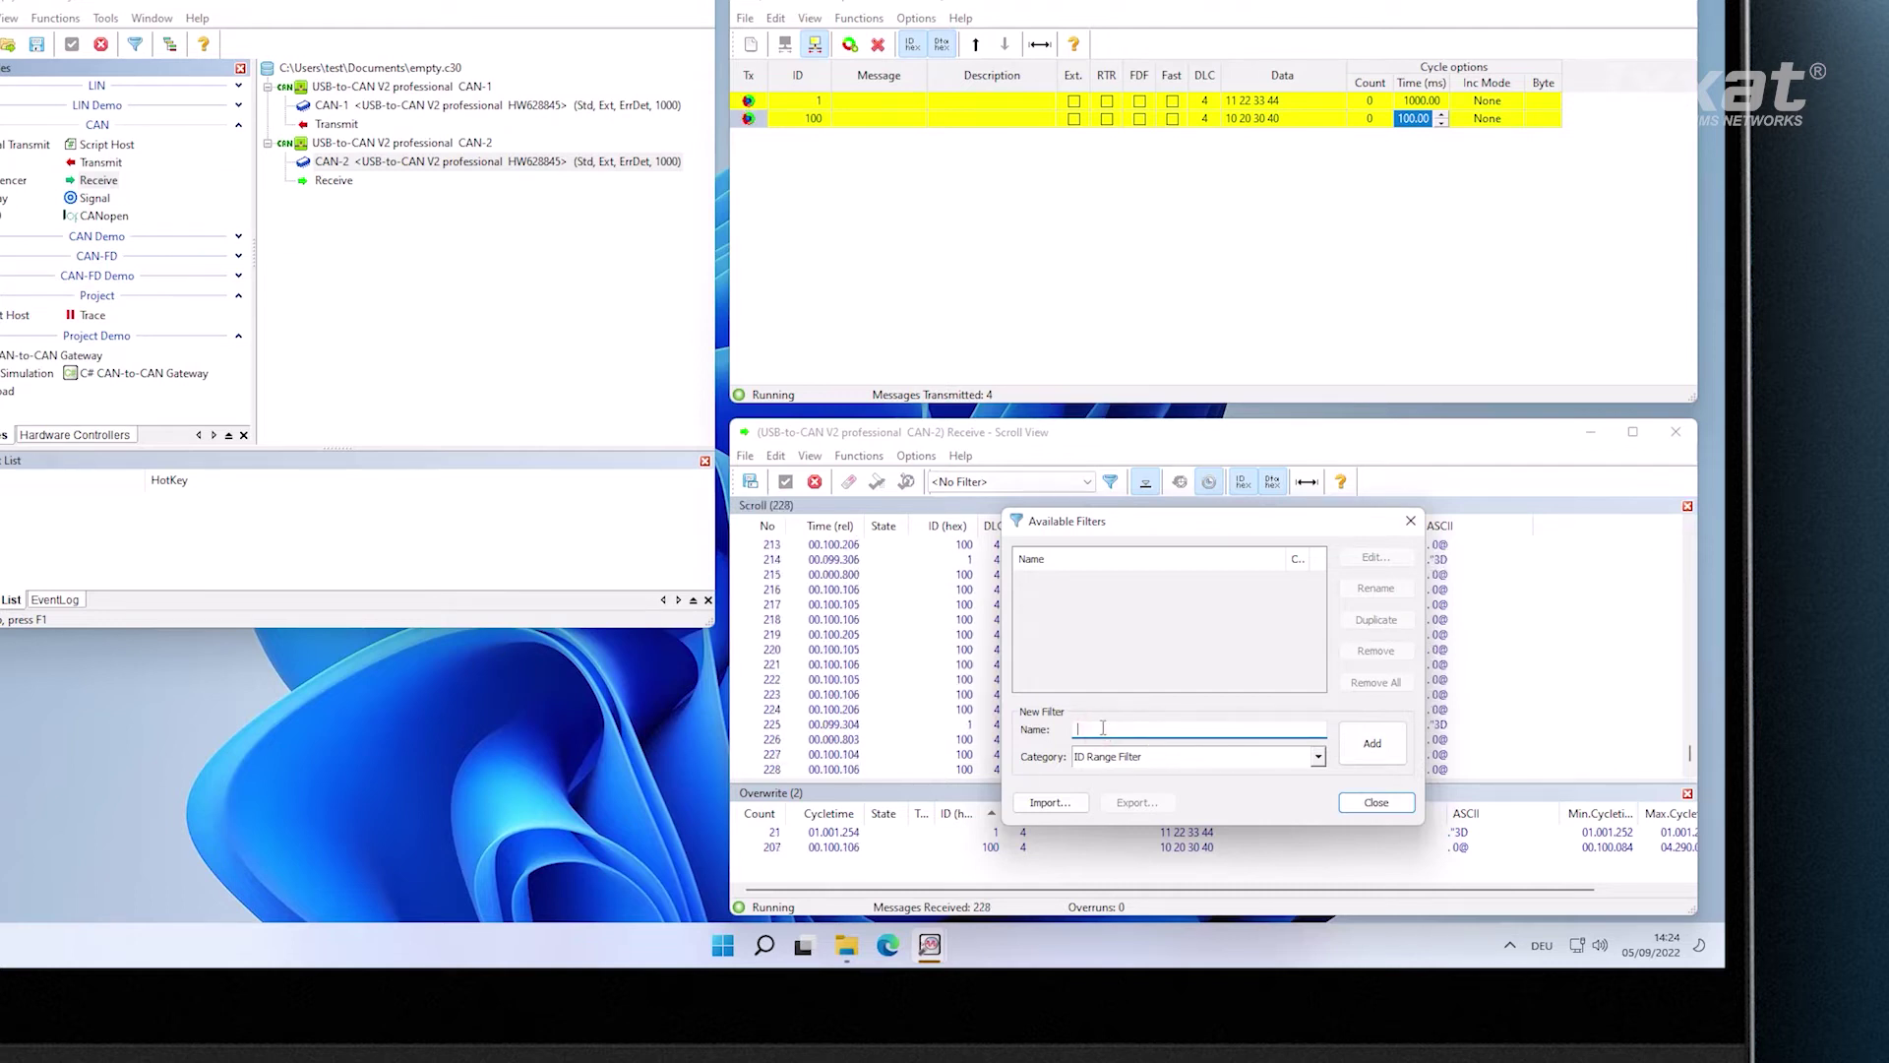
text(F)
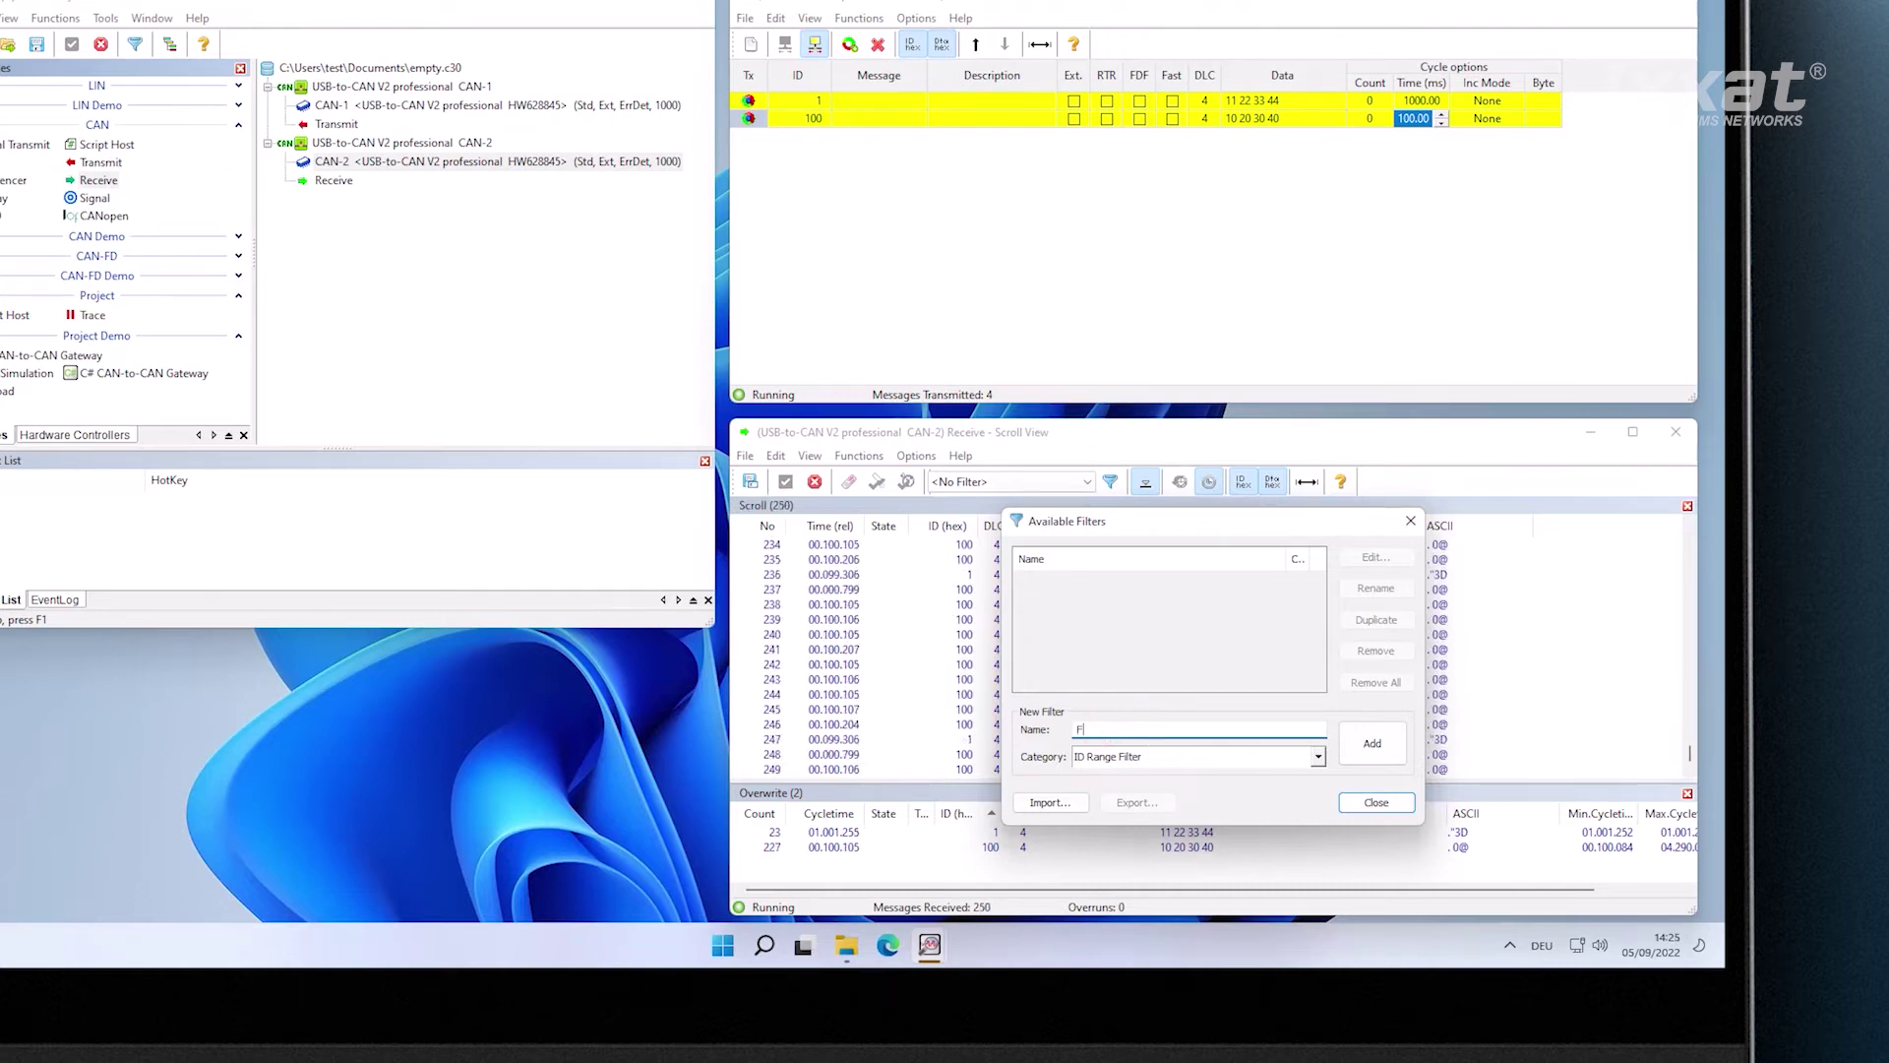
text(ilter-ID100)
- Create an ID range filter rejecting ID 100 and select Filter-ID100 in the receive view
click(1365, 745)
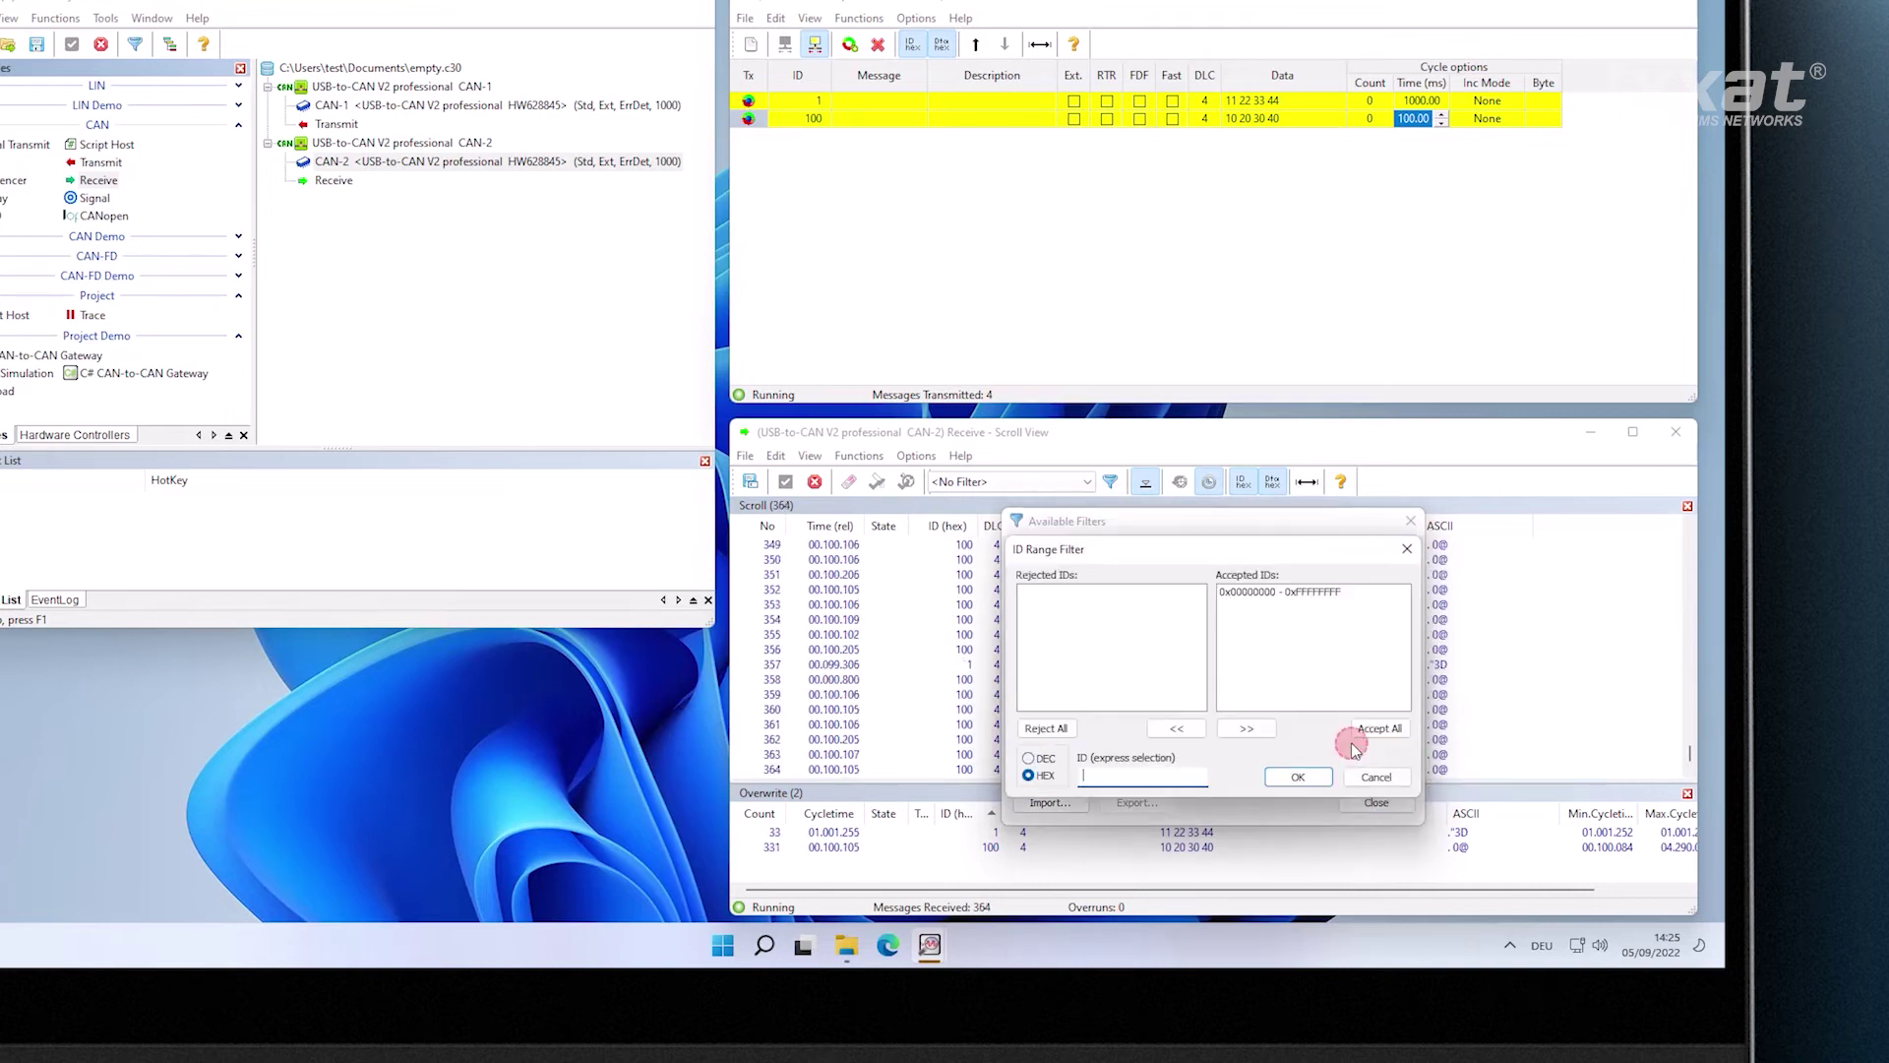
click(1174, 775)
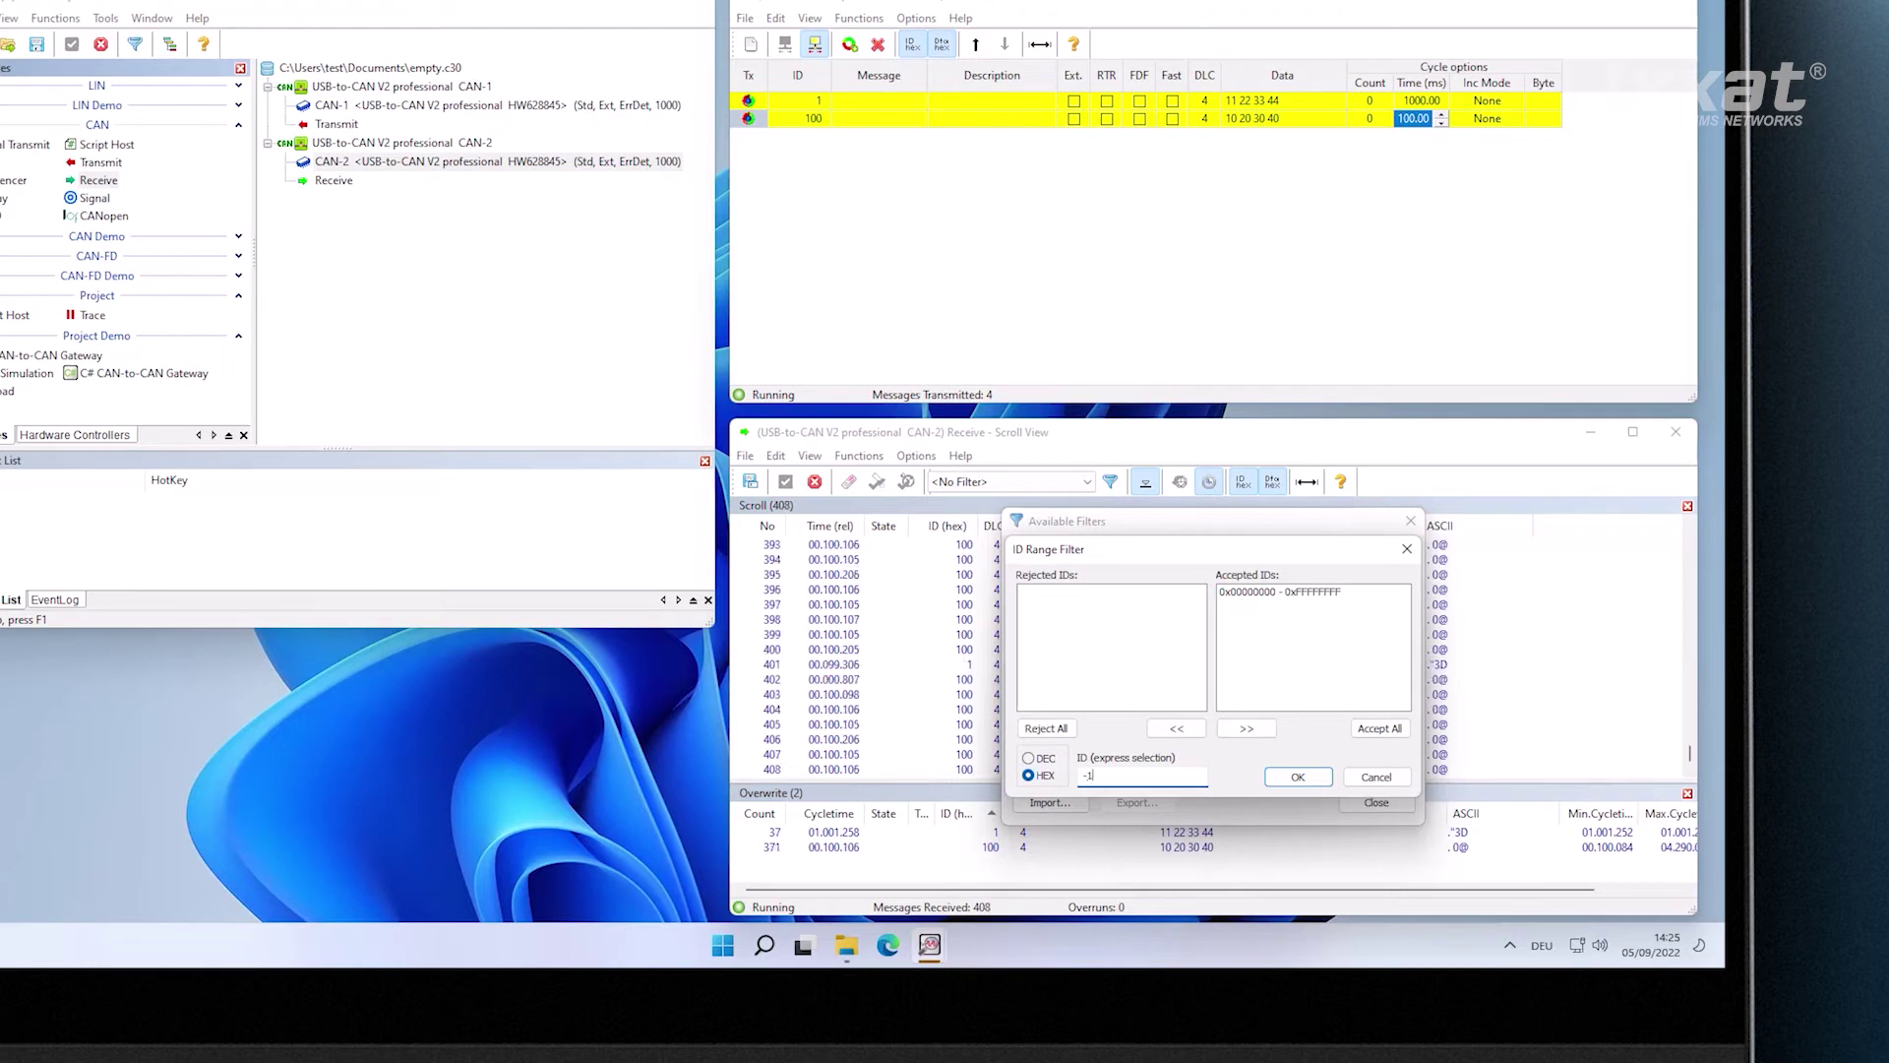
text(-100)
key(Return)
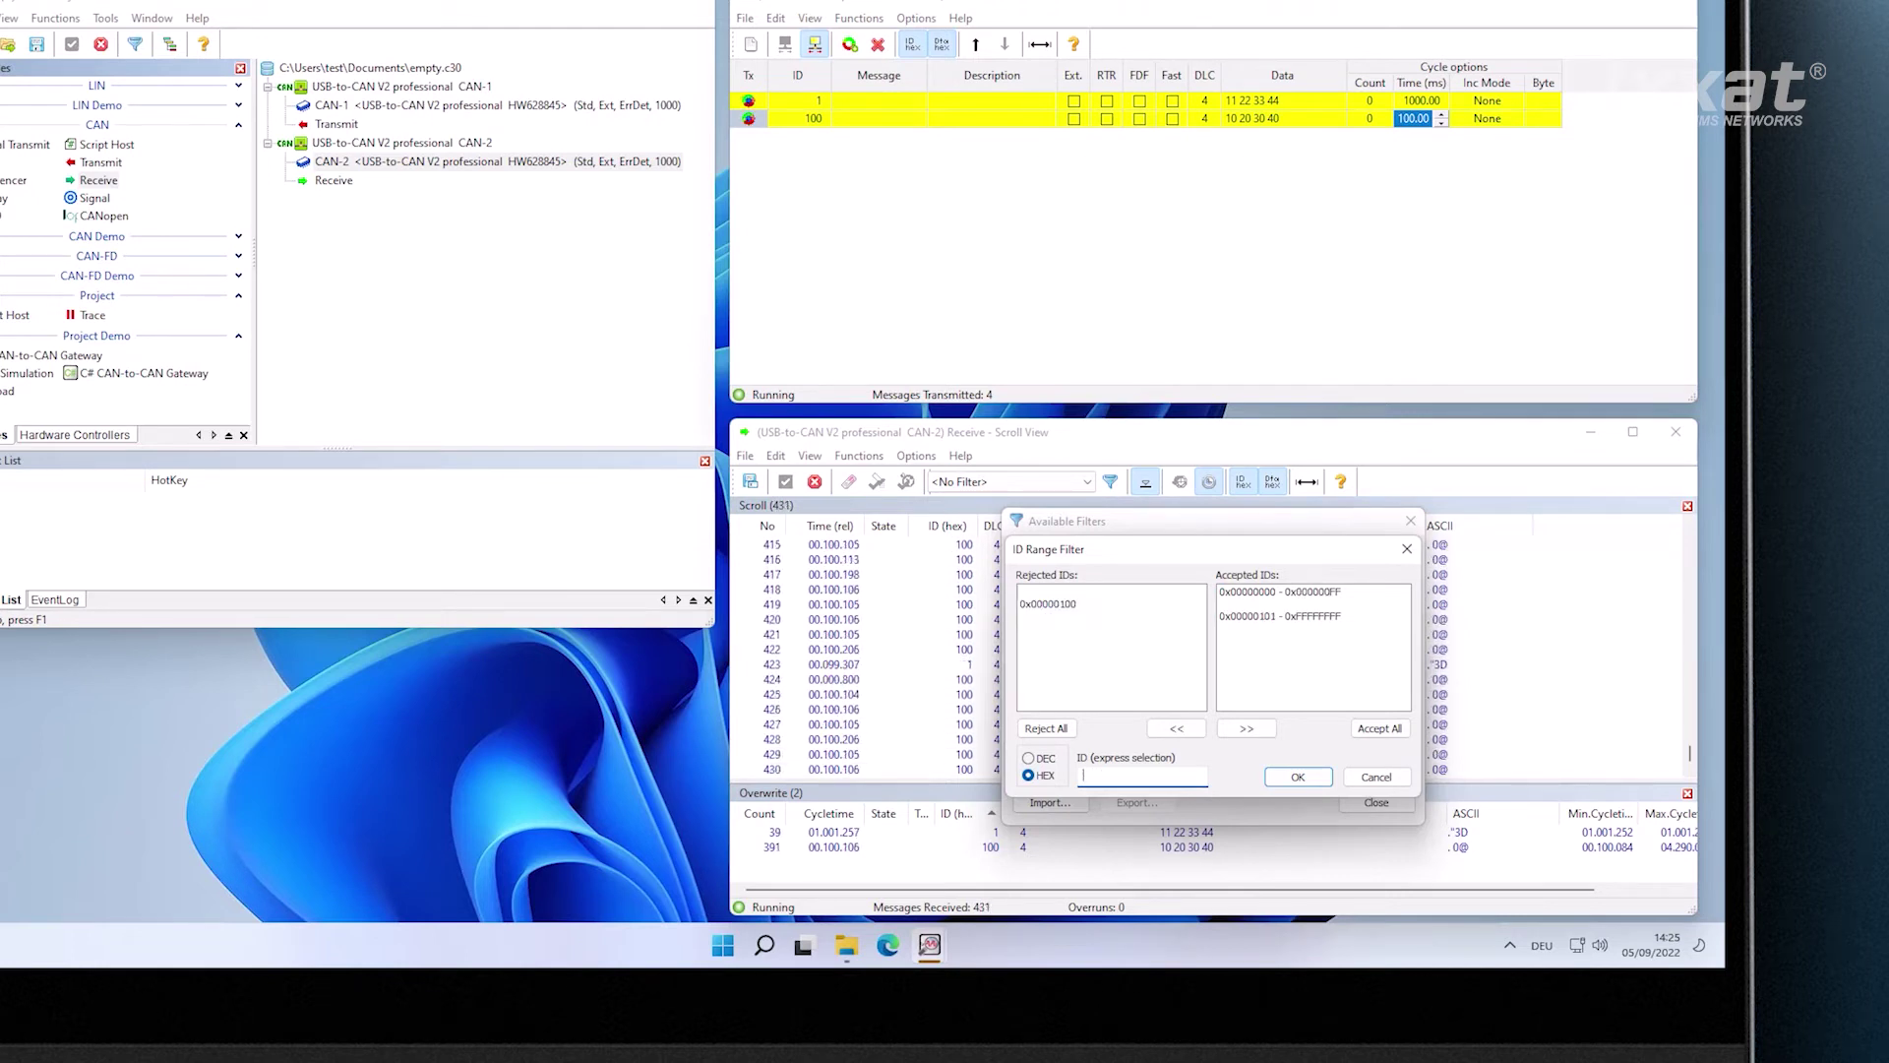
click(1300, 777)
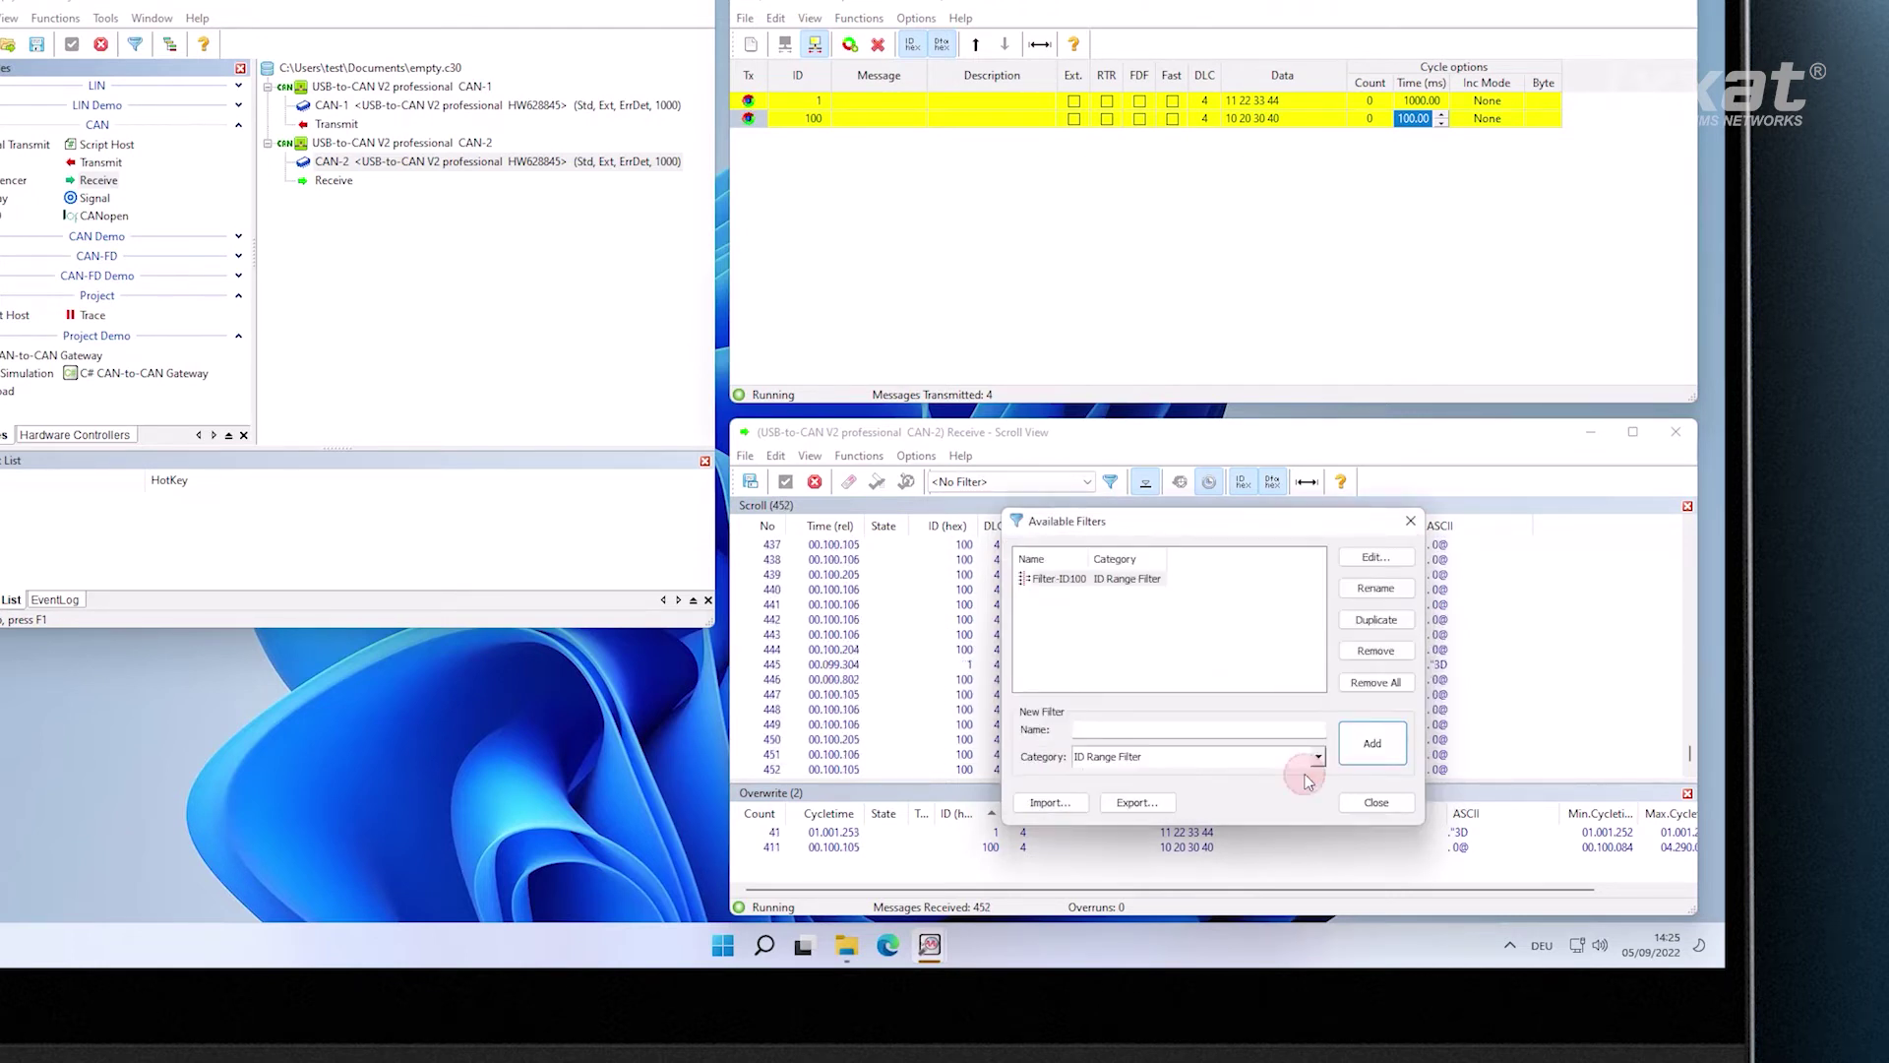
click(1373, 803)
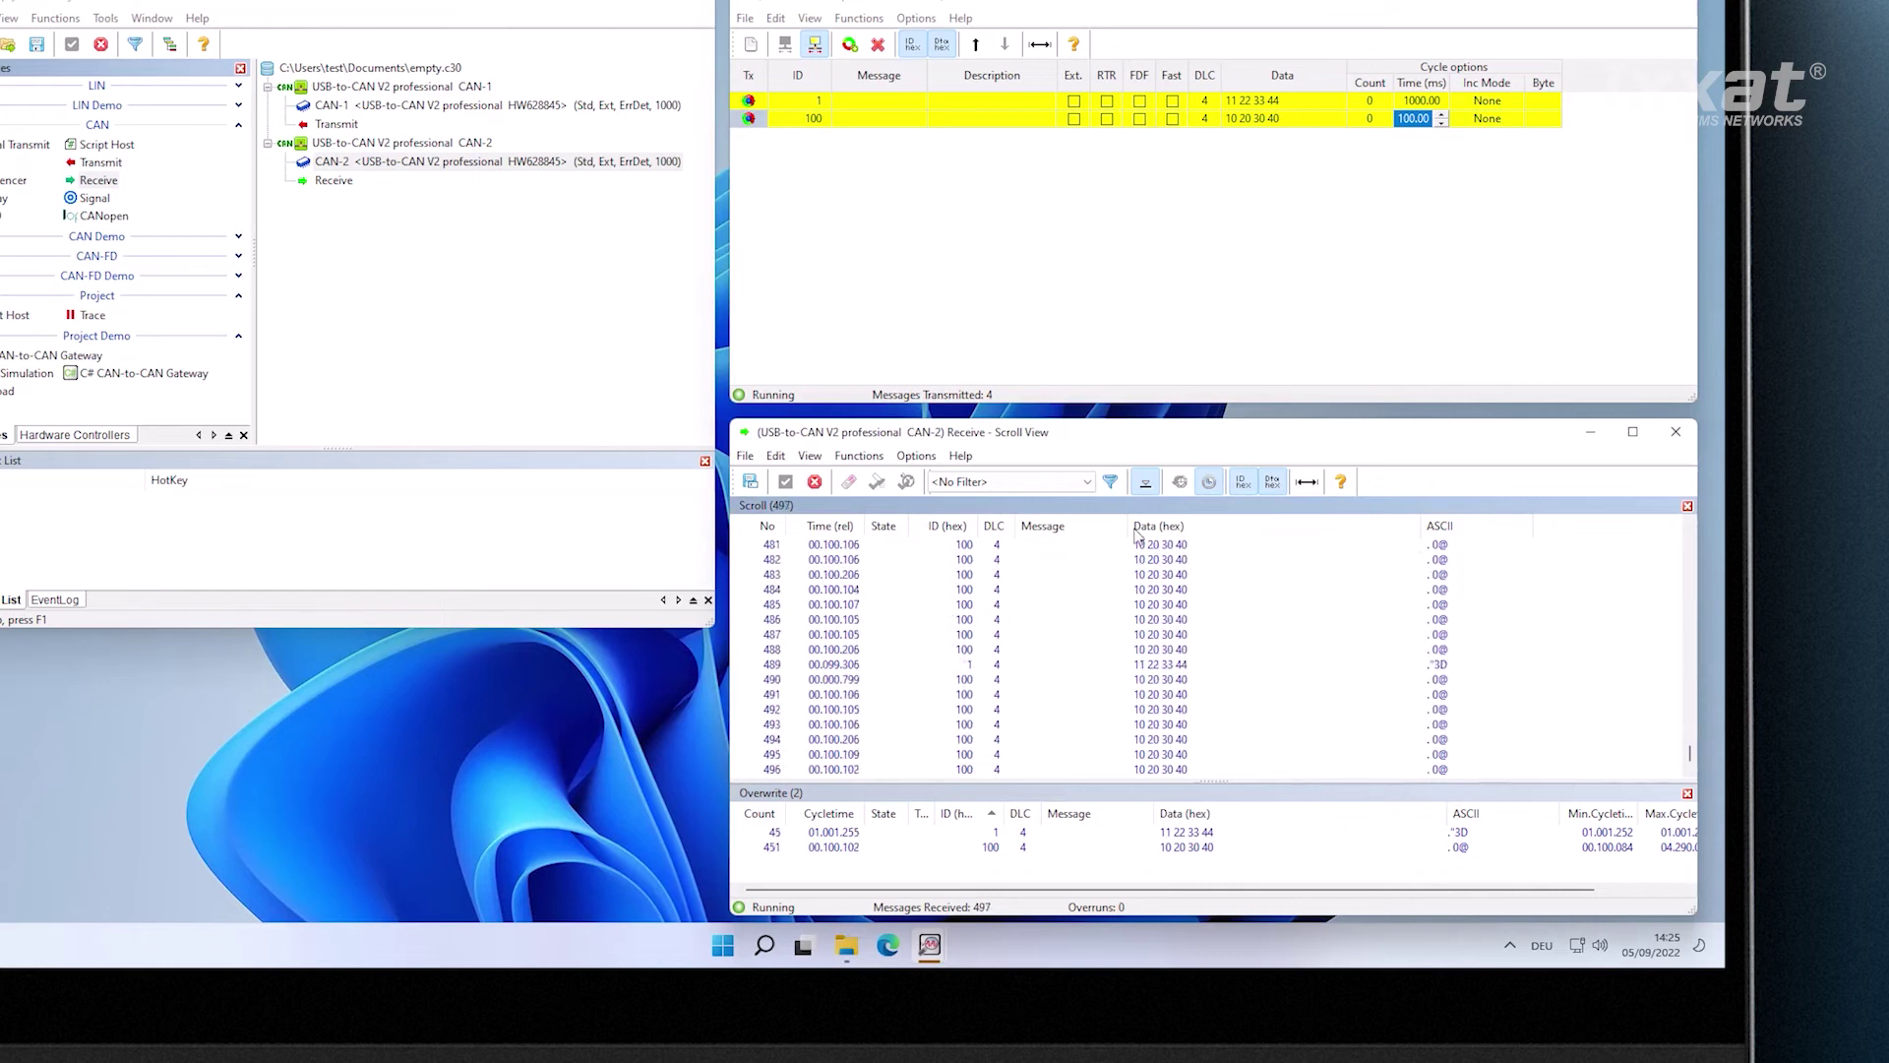
click(1089, 482)
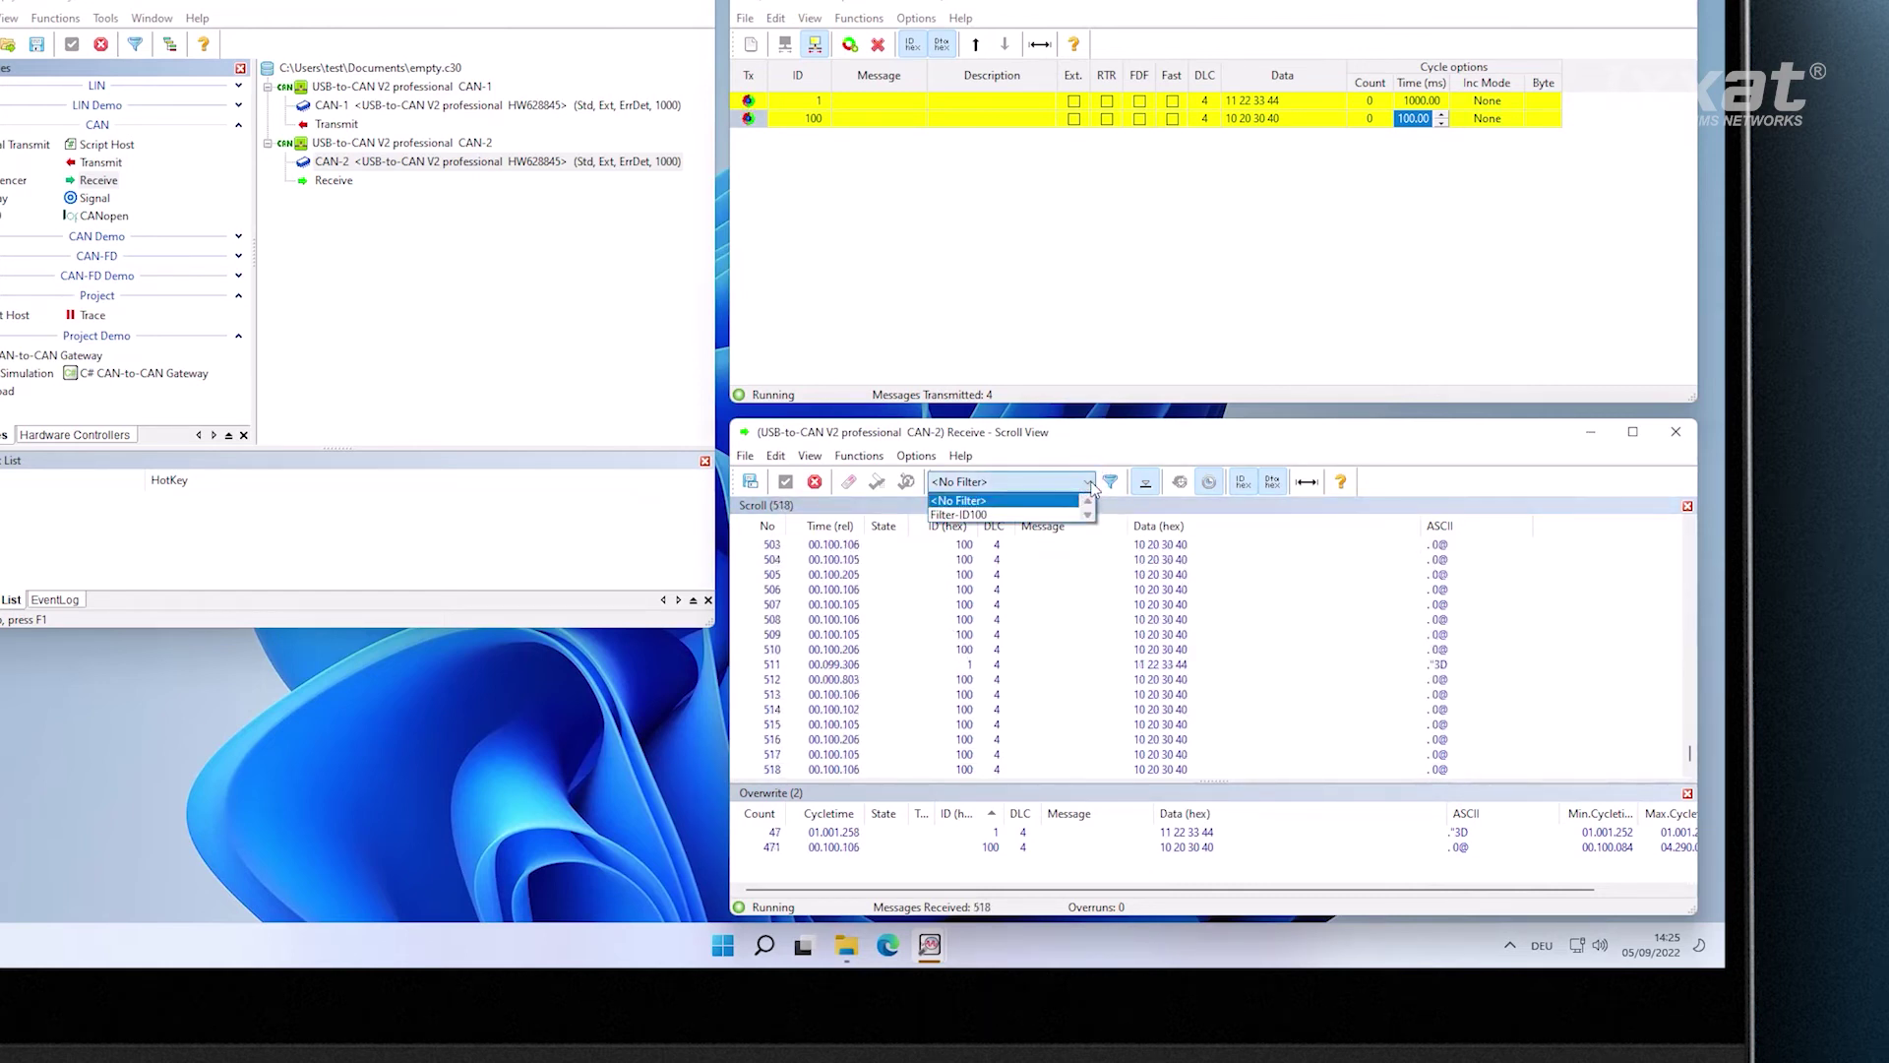
click(988, 517)
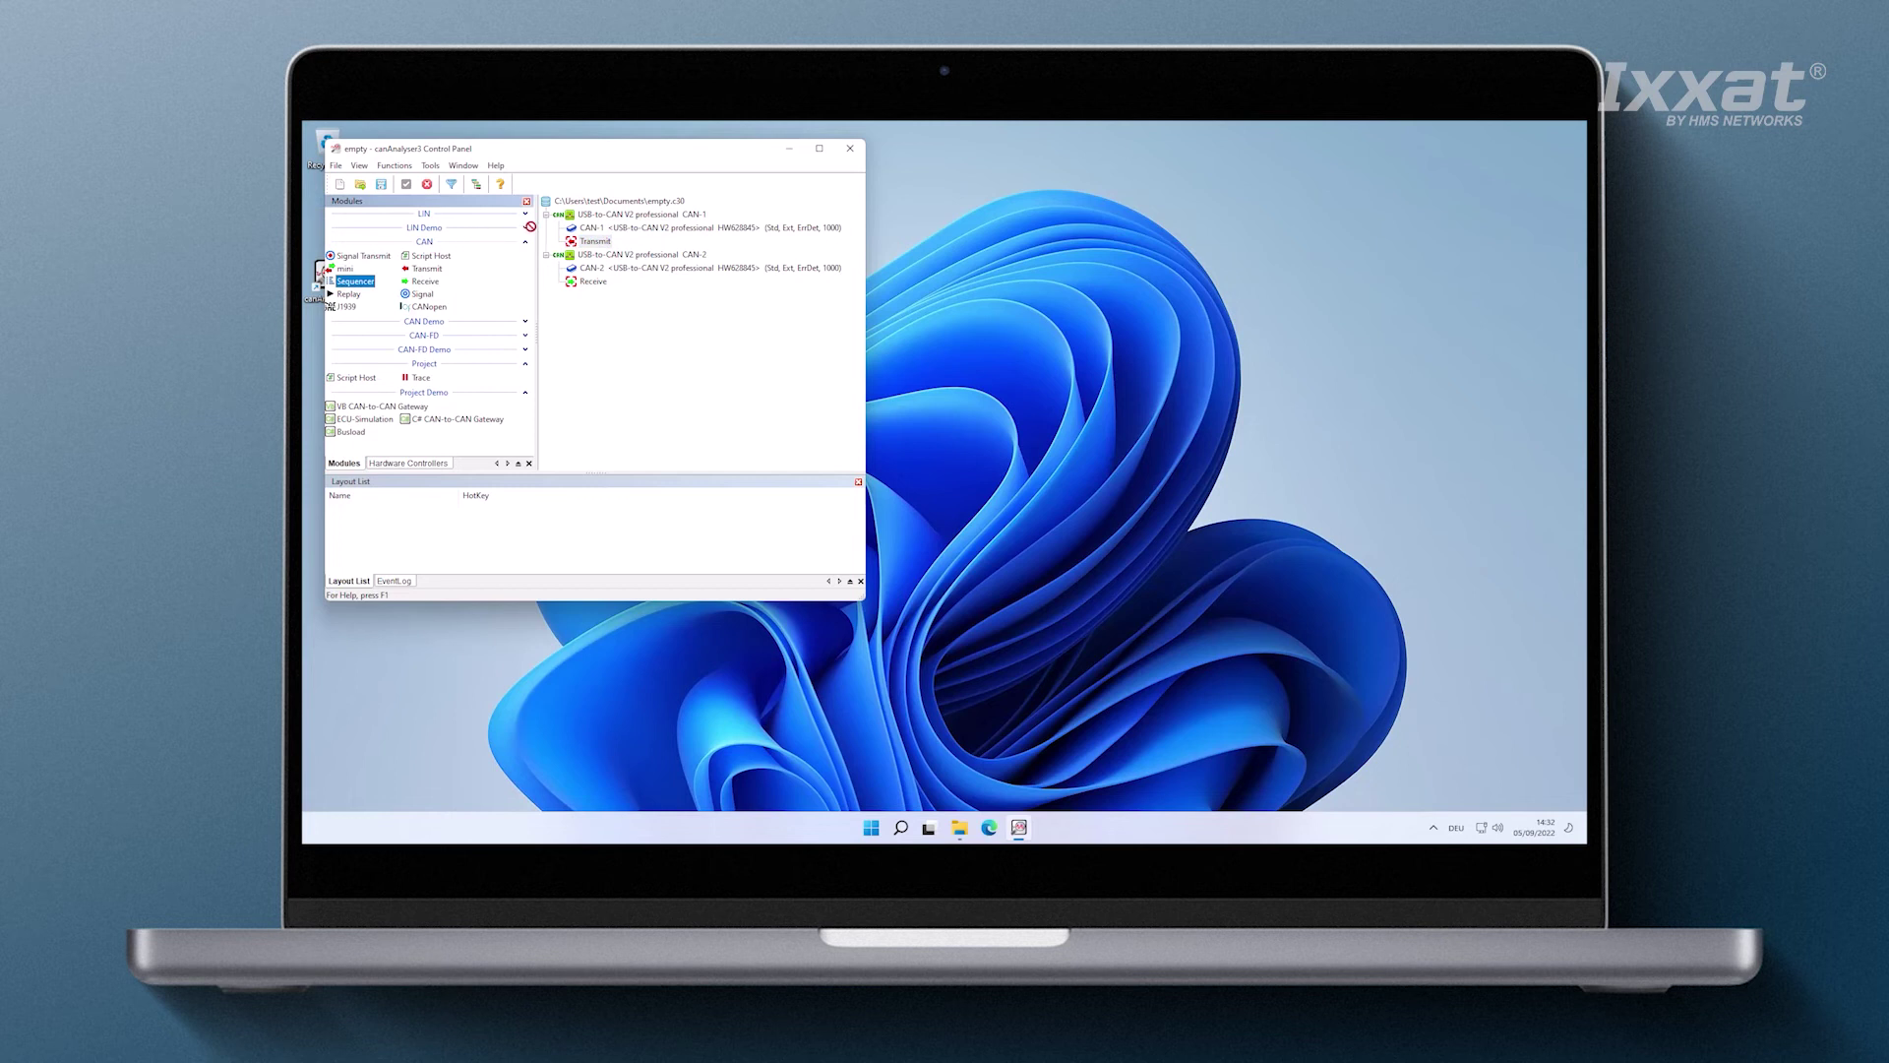
- Add a Sequencer under CAN-1 and load the machine.prf sequence file into it
drag(349, 286, 598, 222)
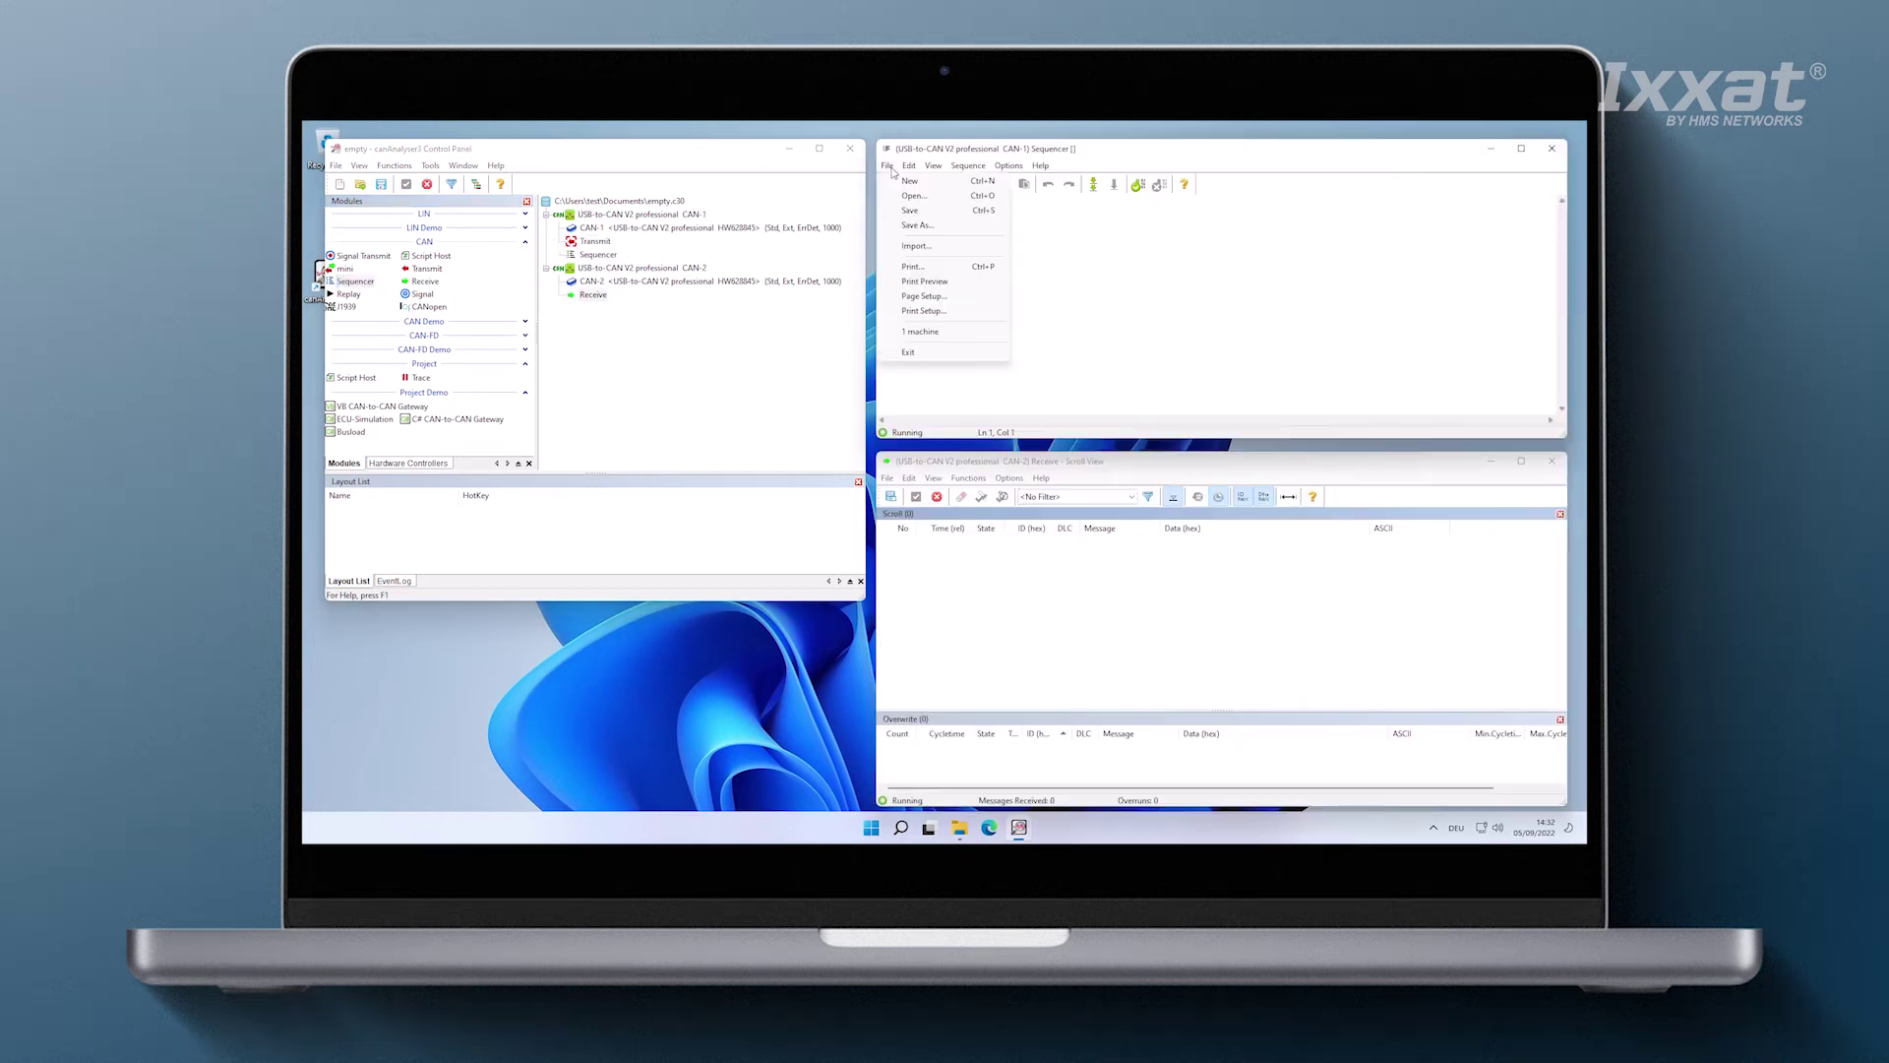
click(912, 195)
click(1034, 322)
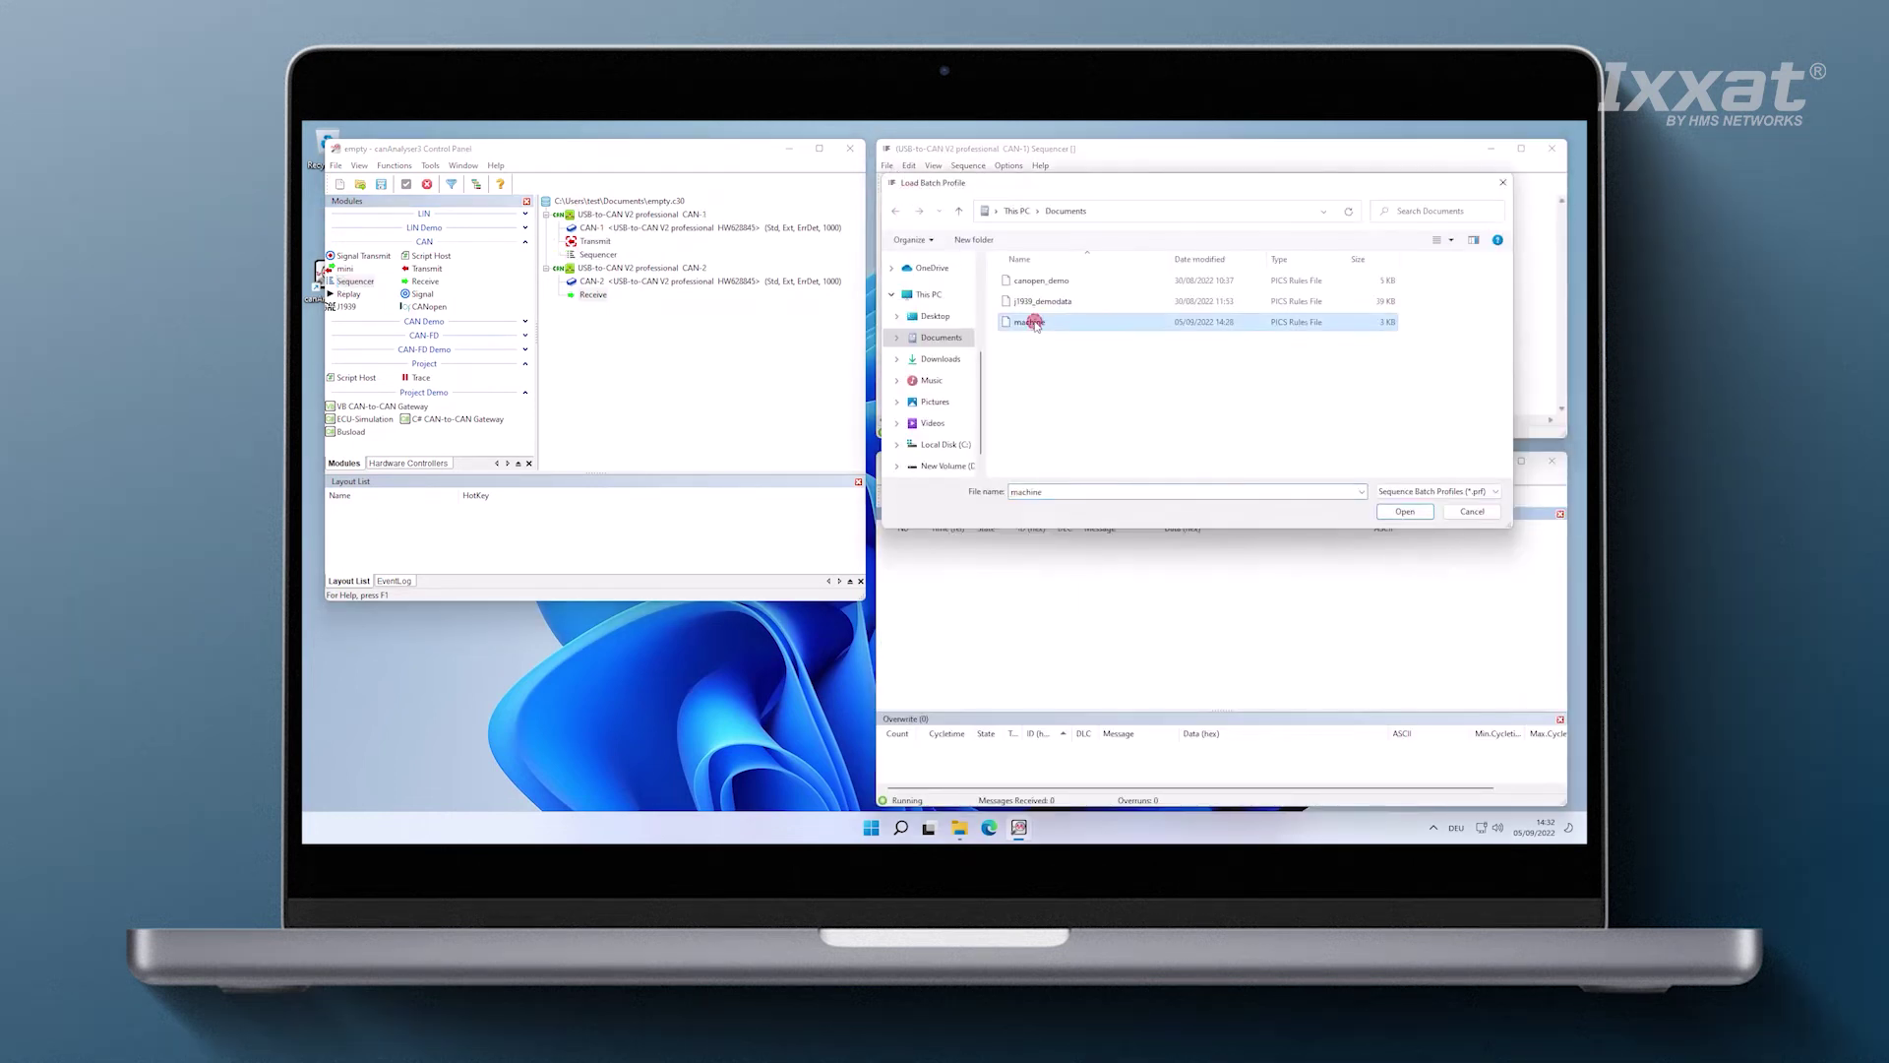
click(1406, 512)
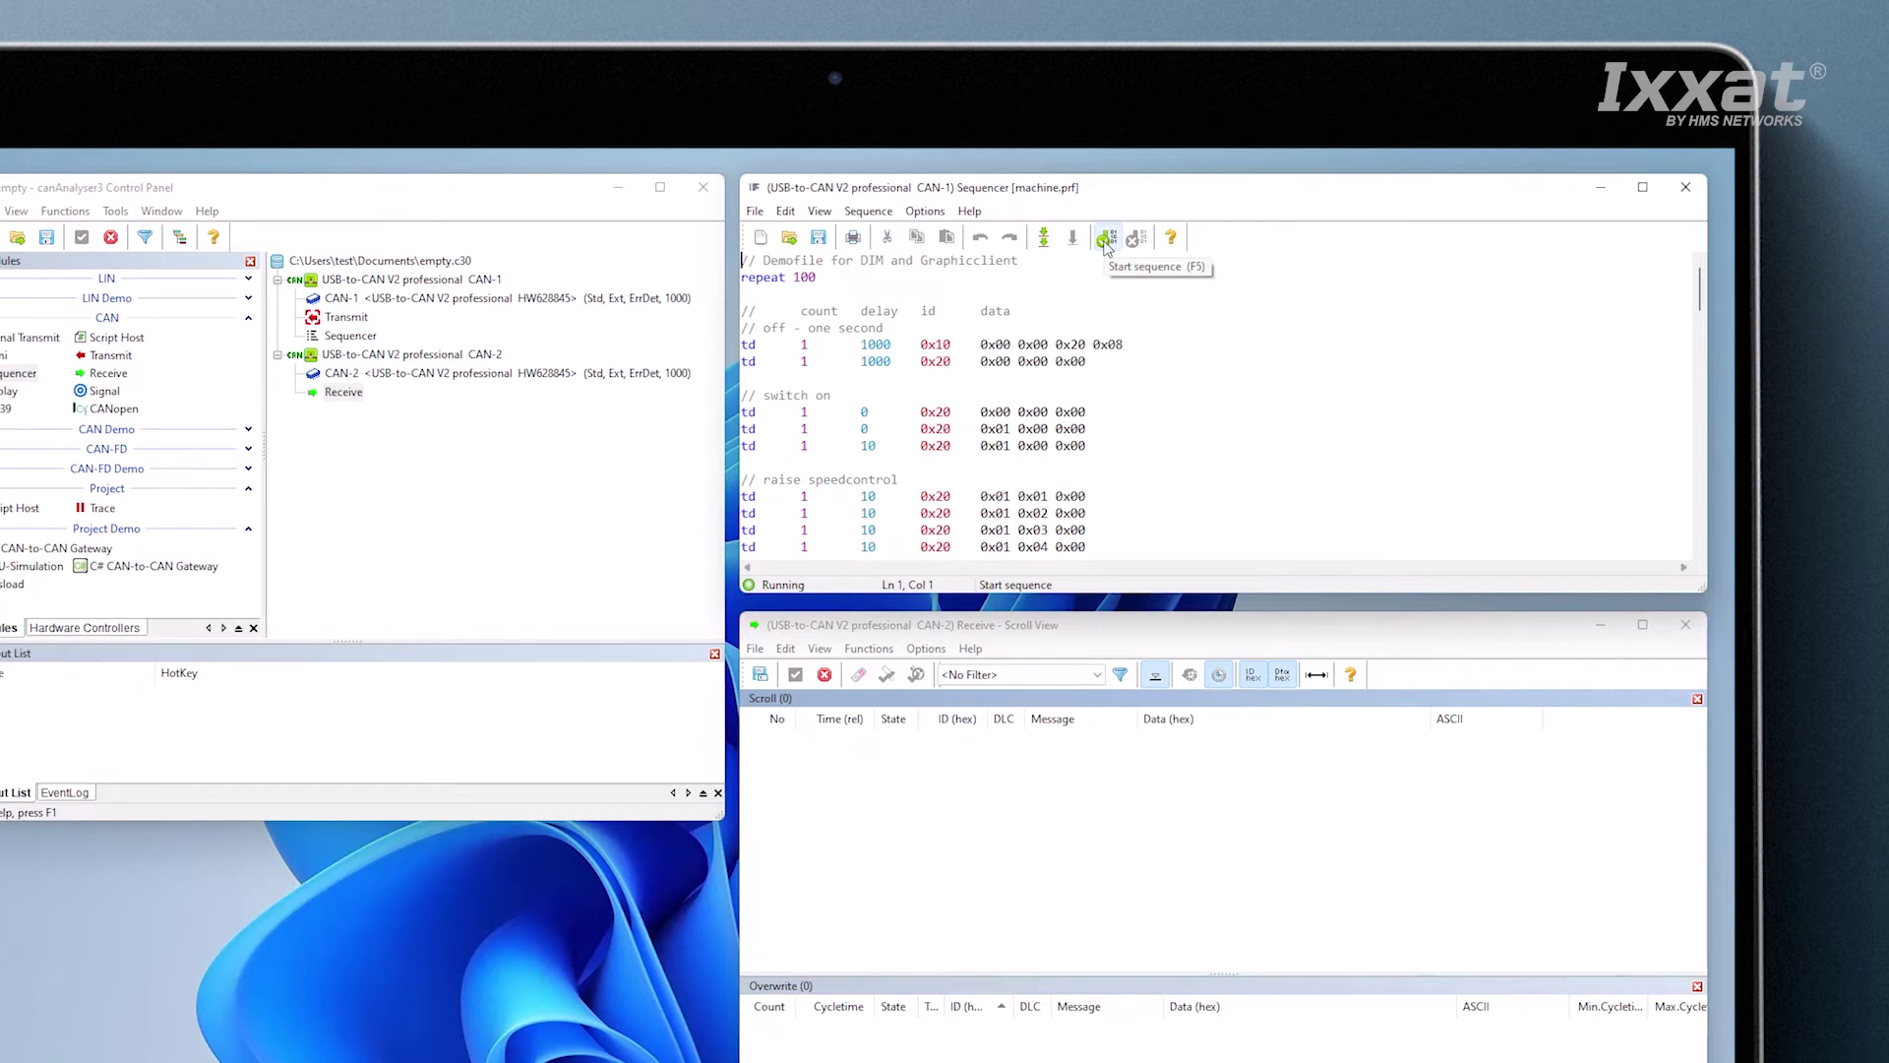
- Run the machine.prf sequence, logging ID 10 and 20 frames, then stop it
click(1106, 241)
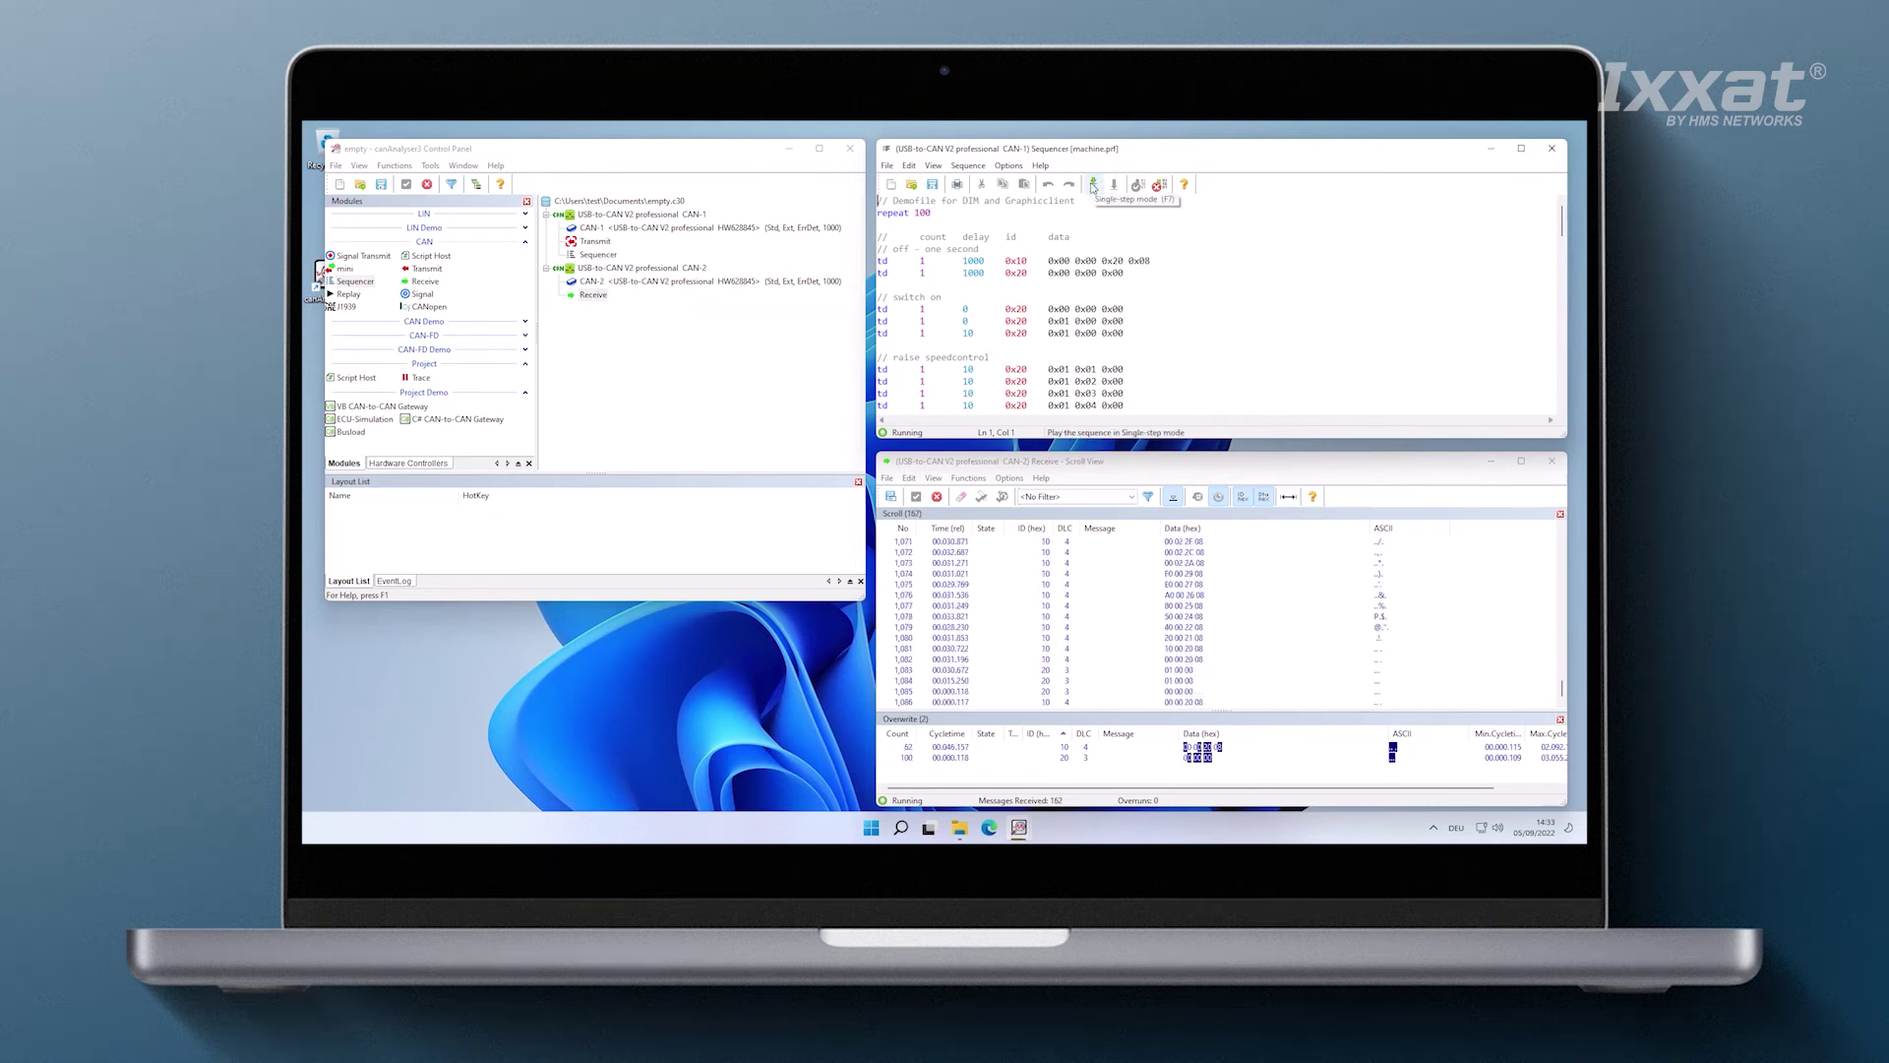
click(1161, 187)
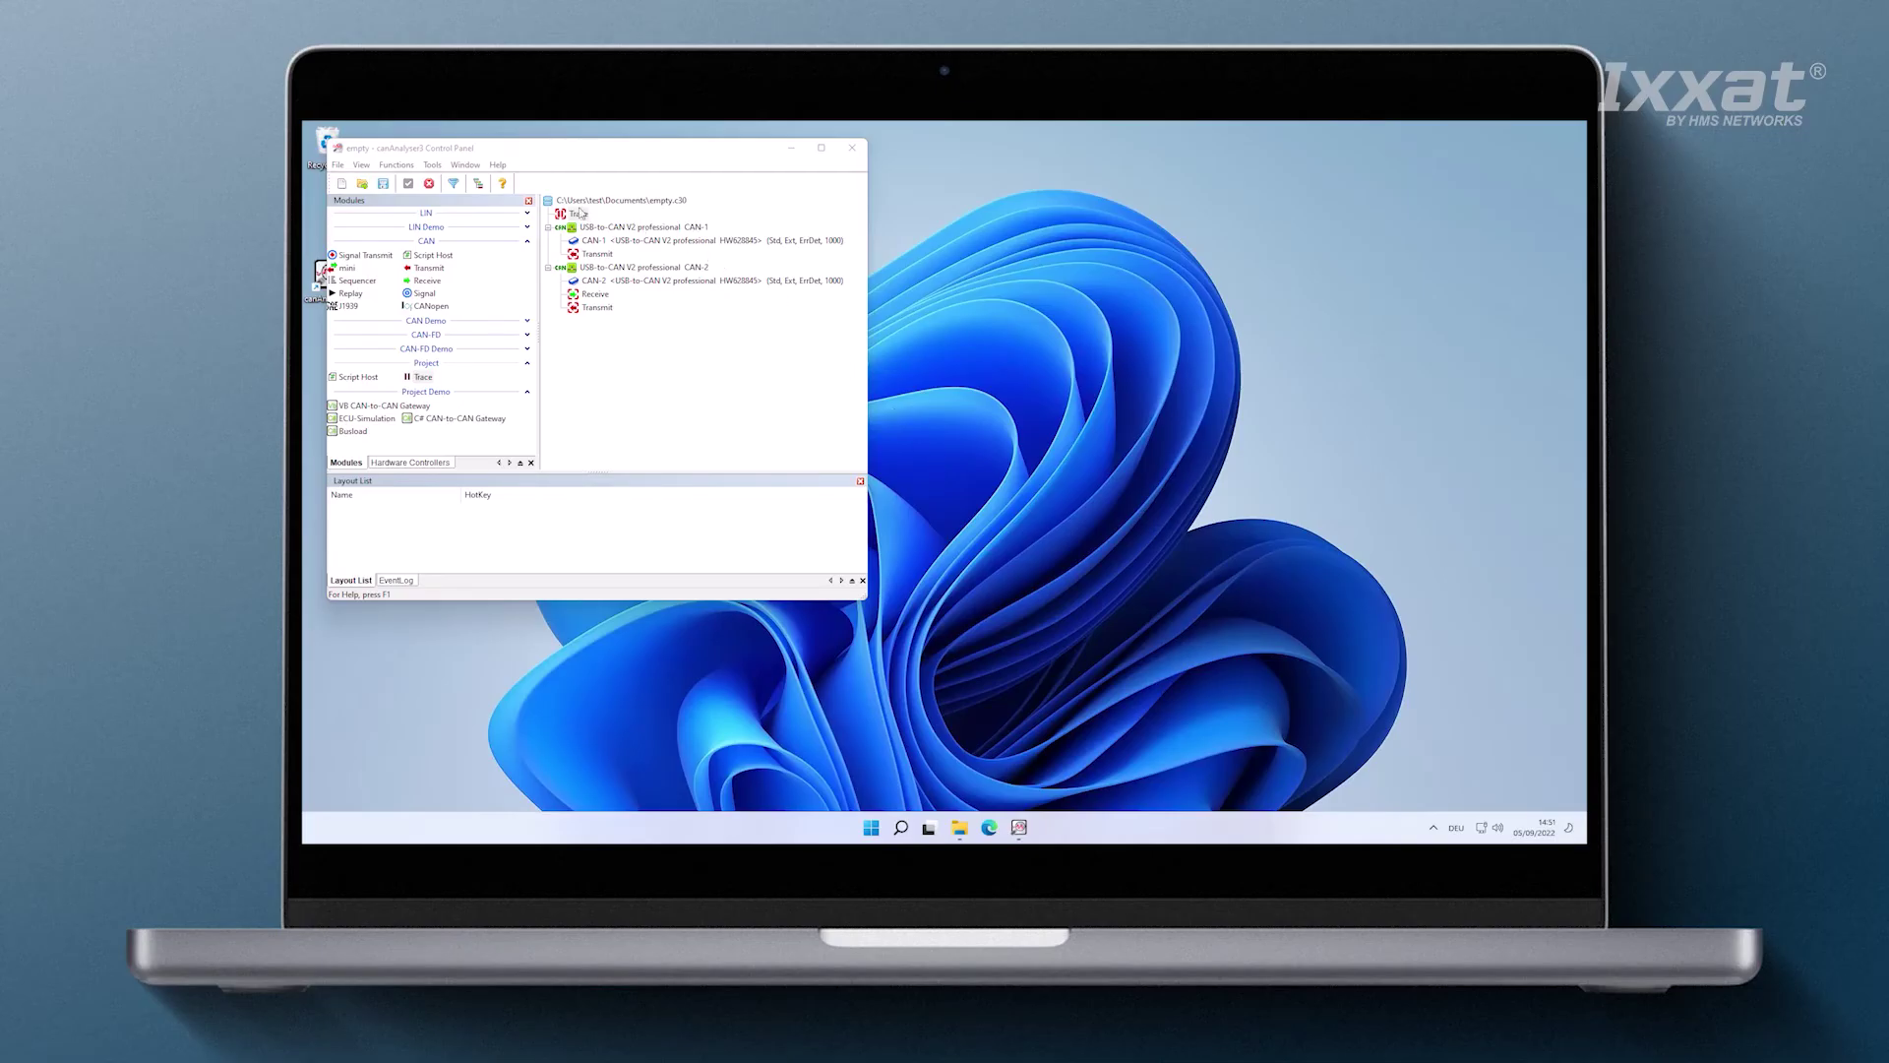
- Open a Trace recorder, disable CAN-2, and set CAN-1's filter to Filter-ID100
double_click(579, 215)
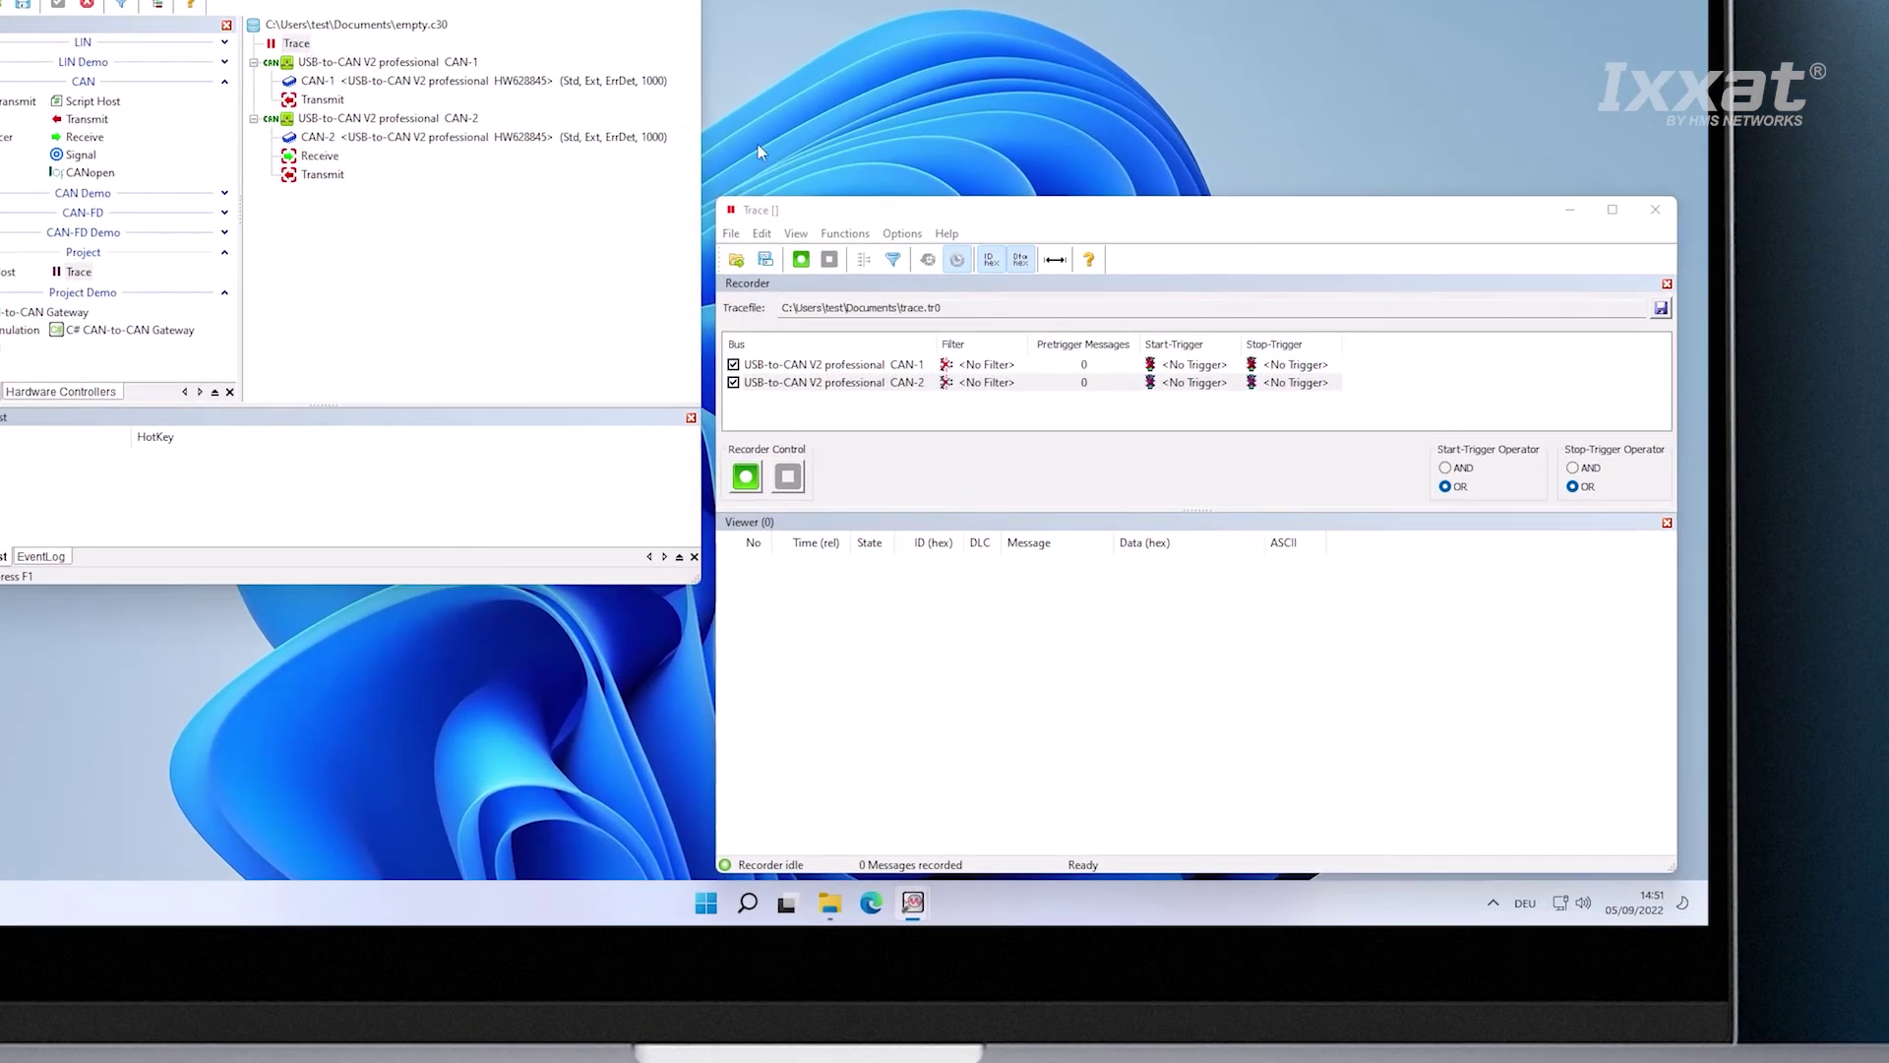
mouse_move(835, 382)
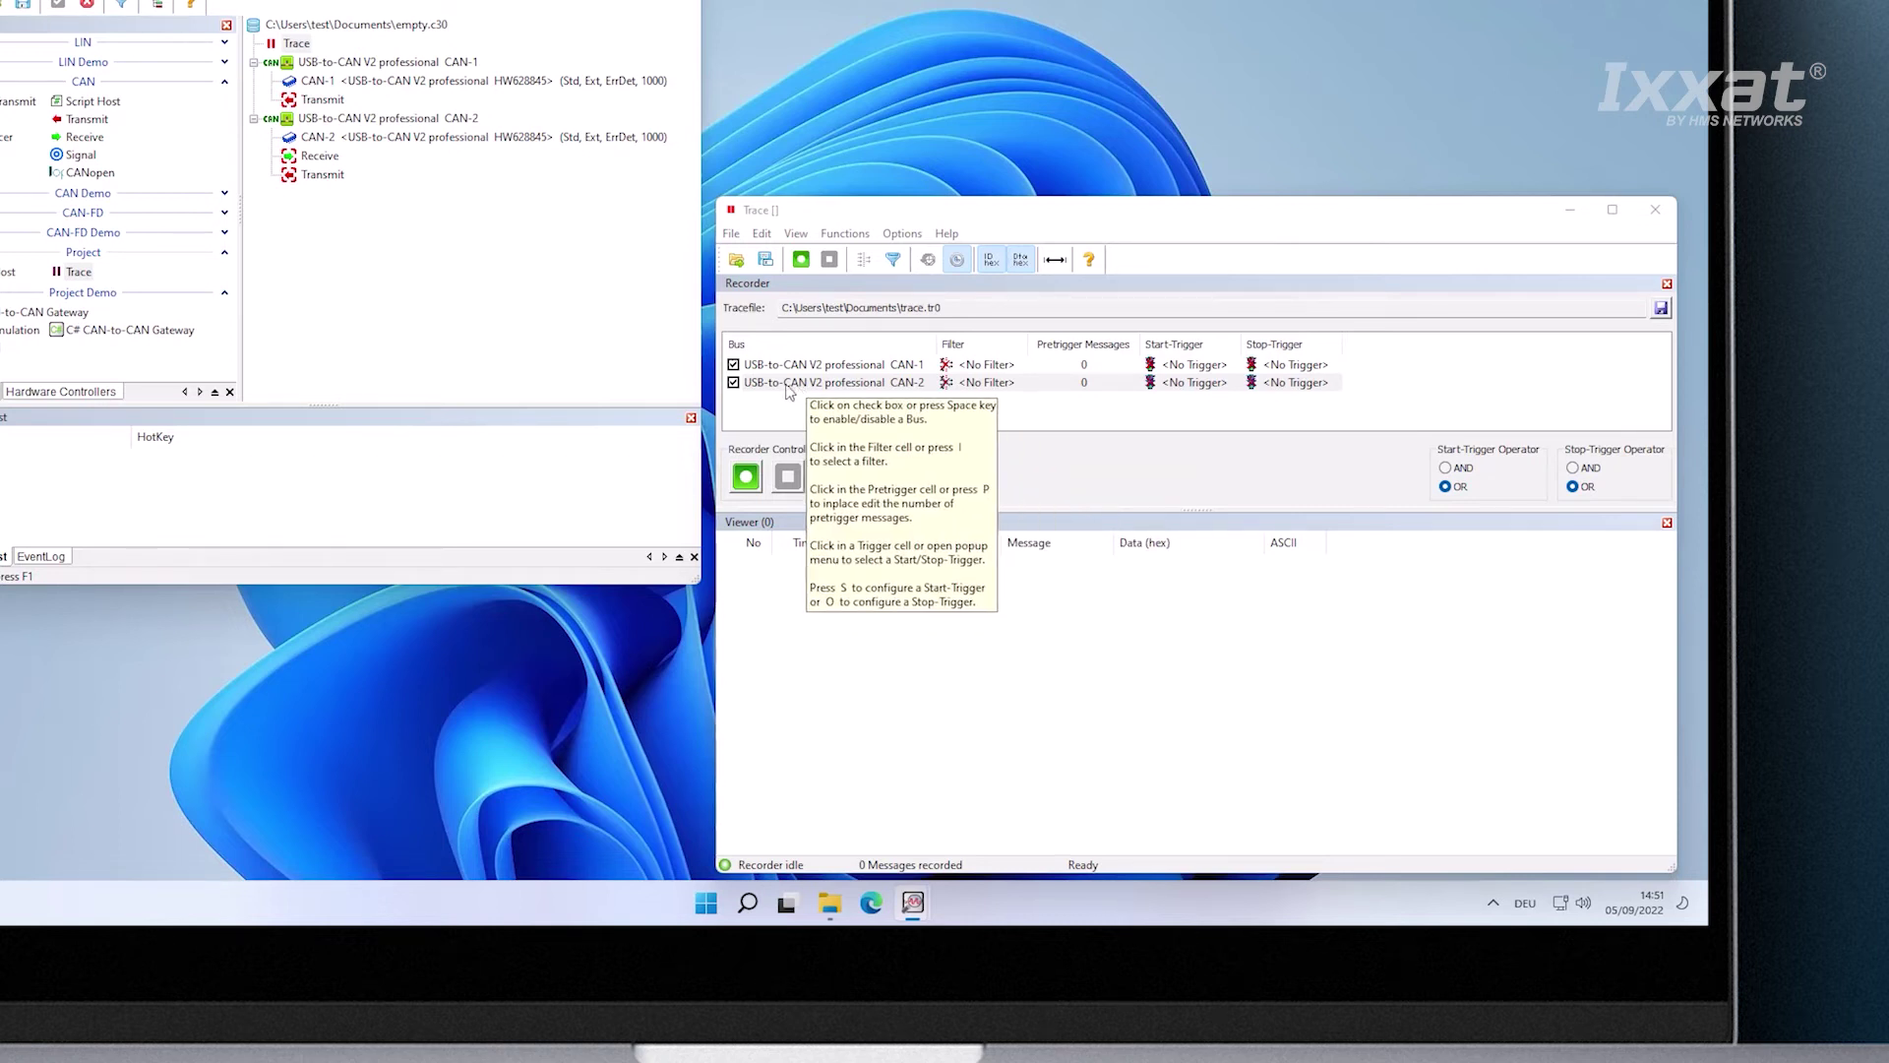
click(734, 383)
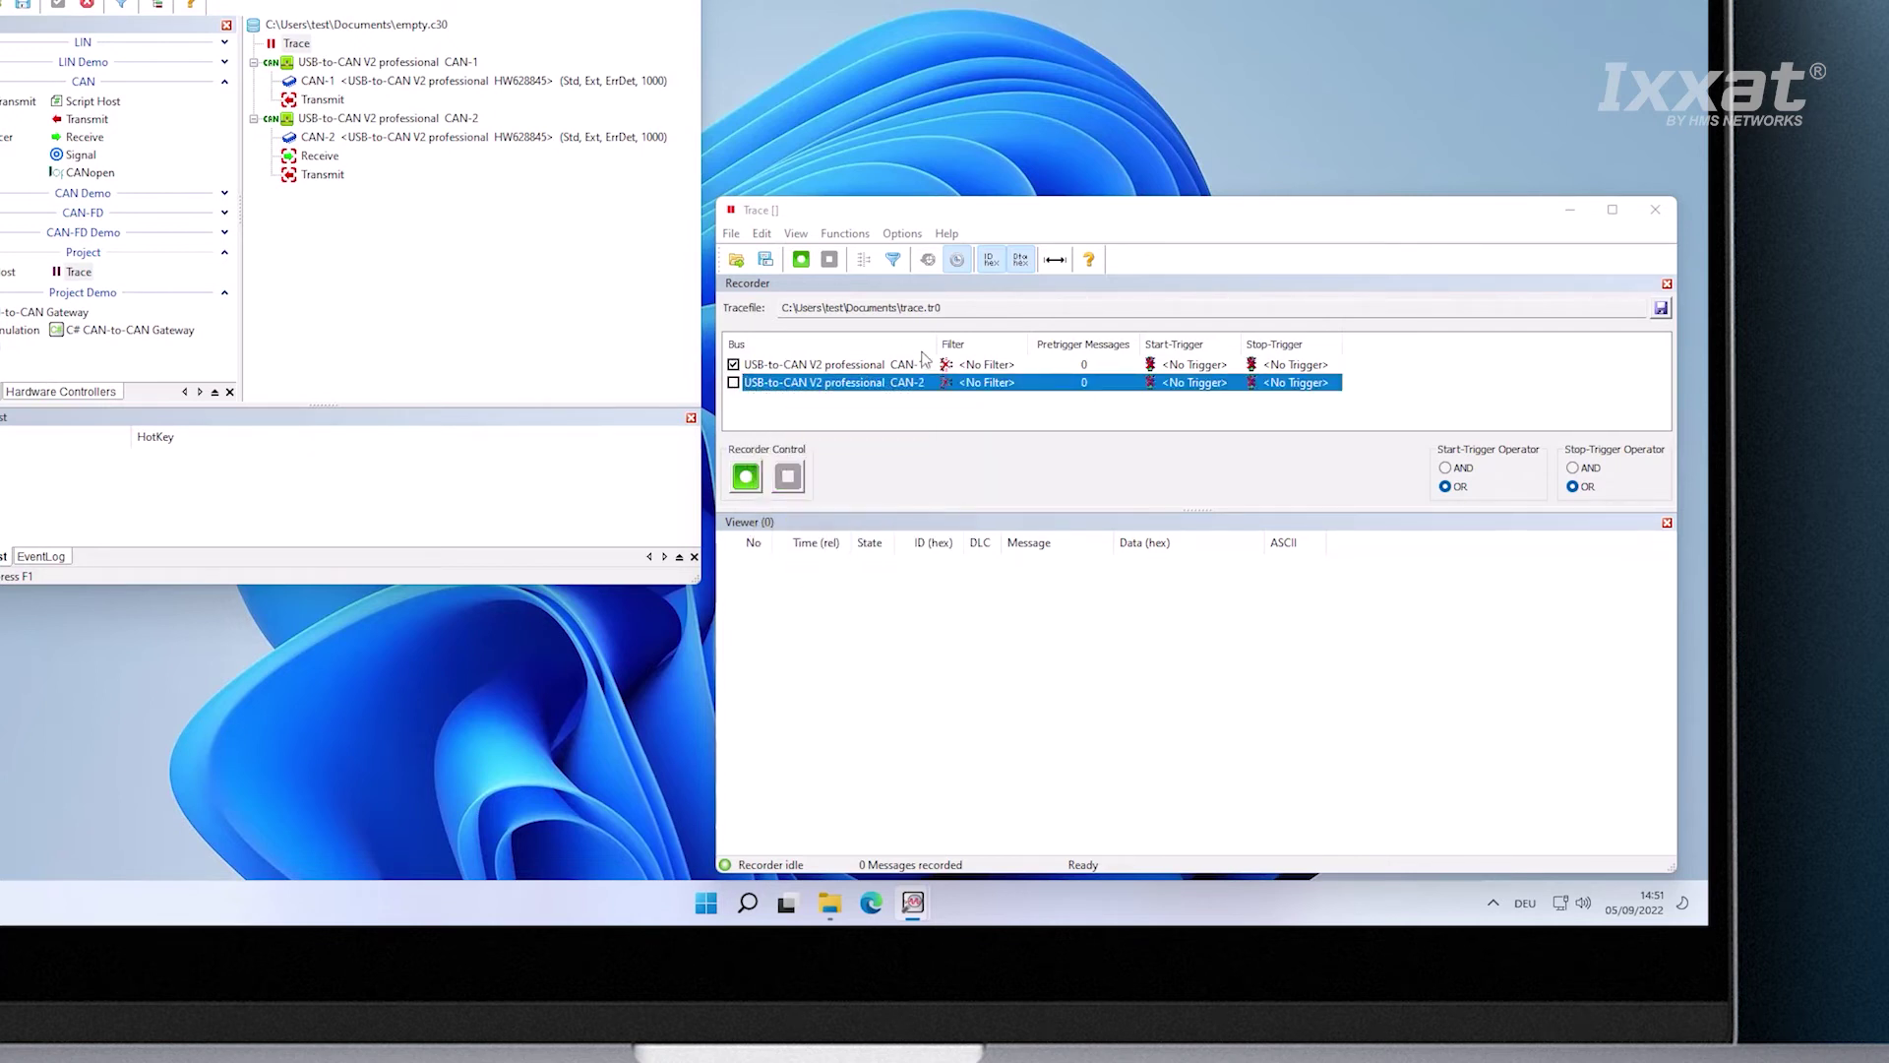
click(968, 368)
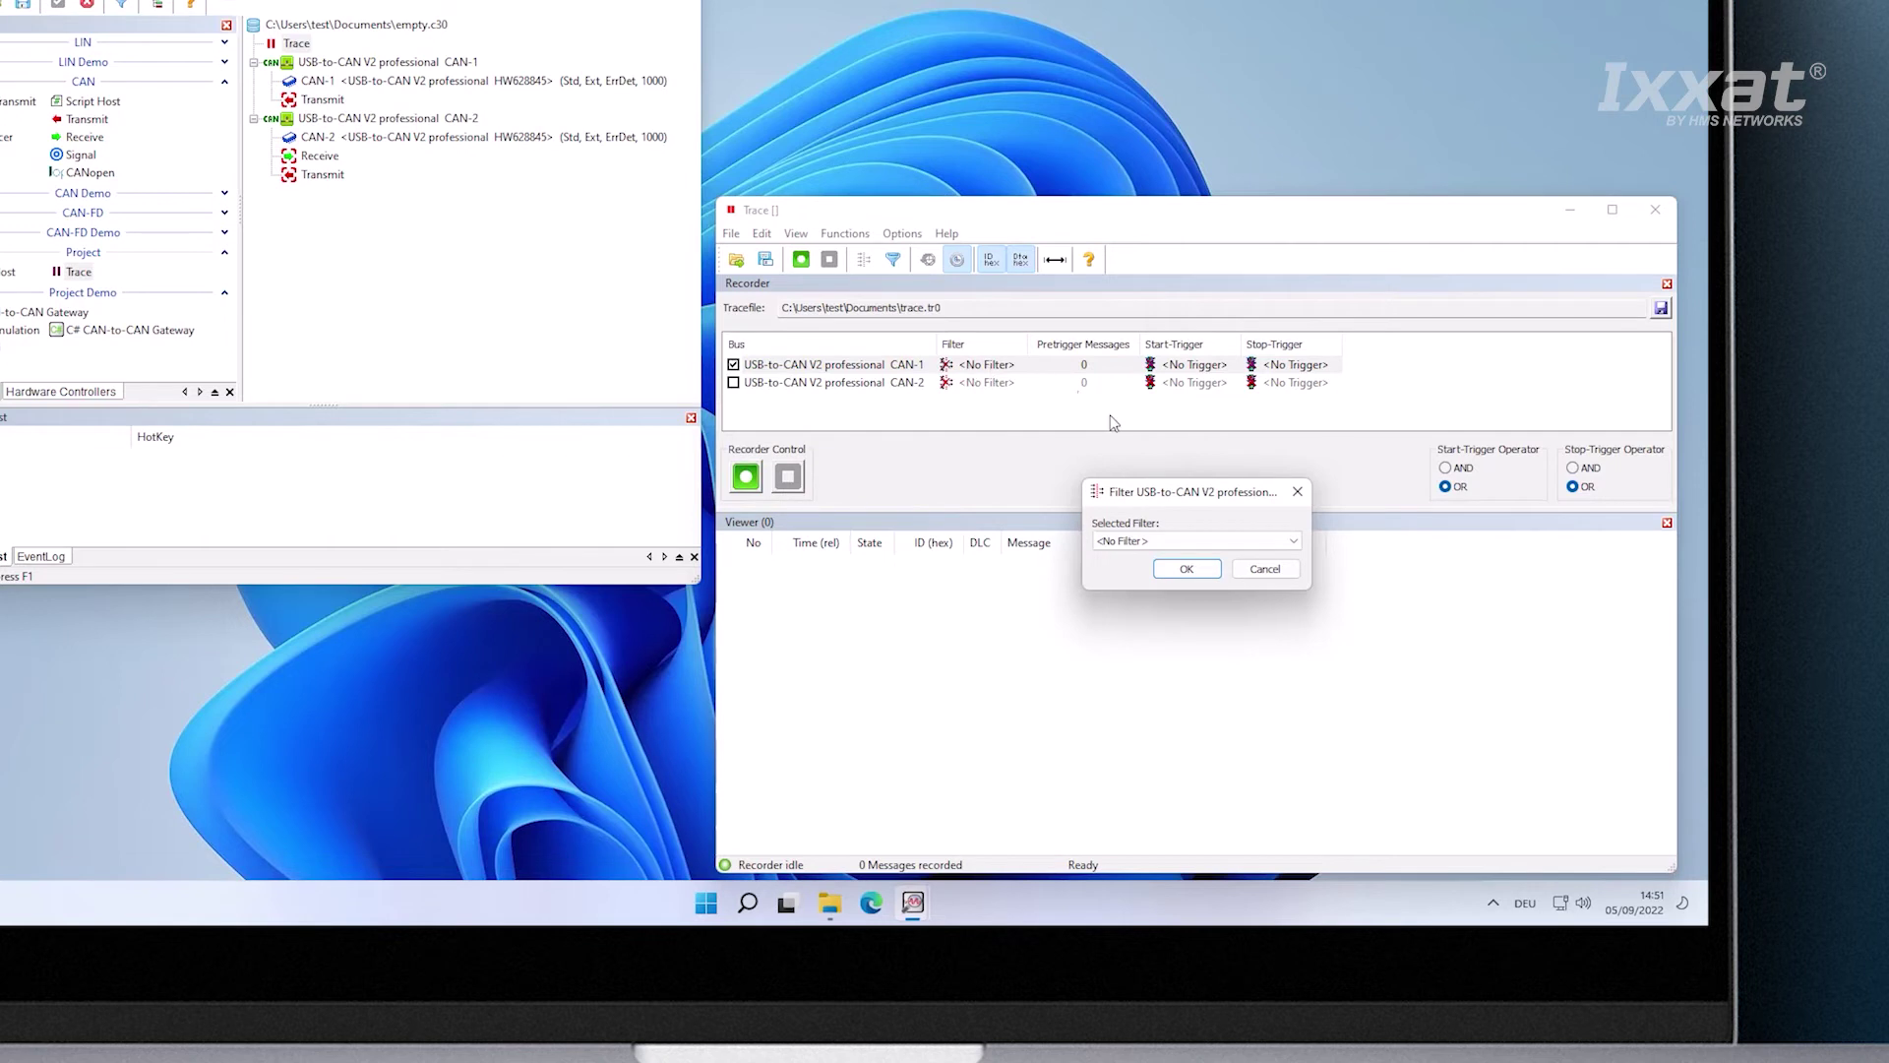
click(1180, 547)
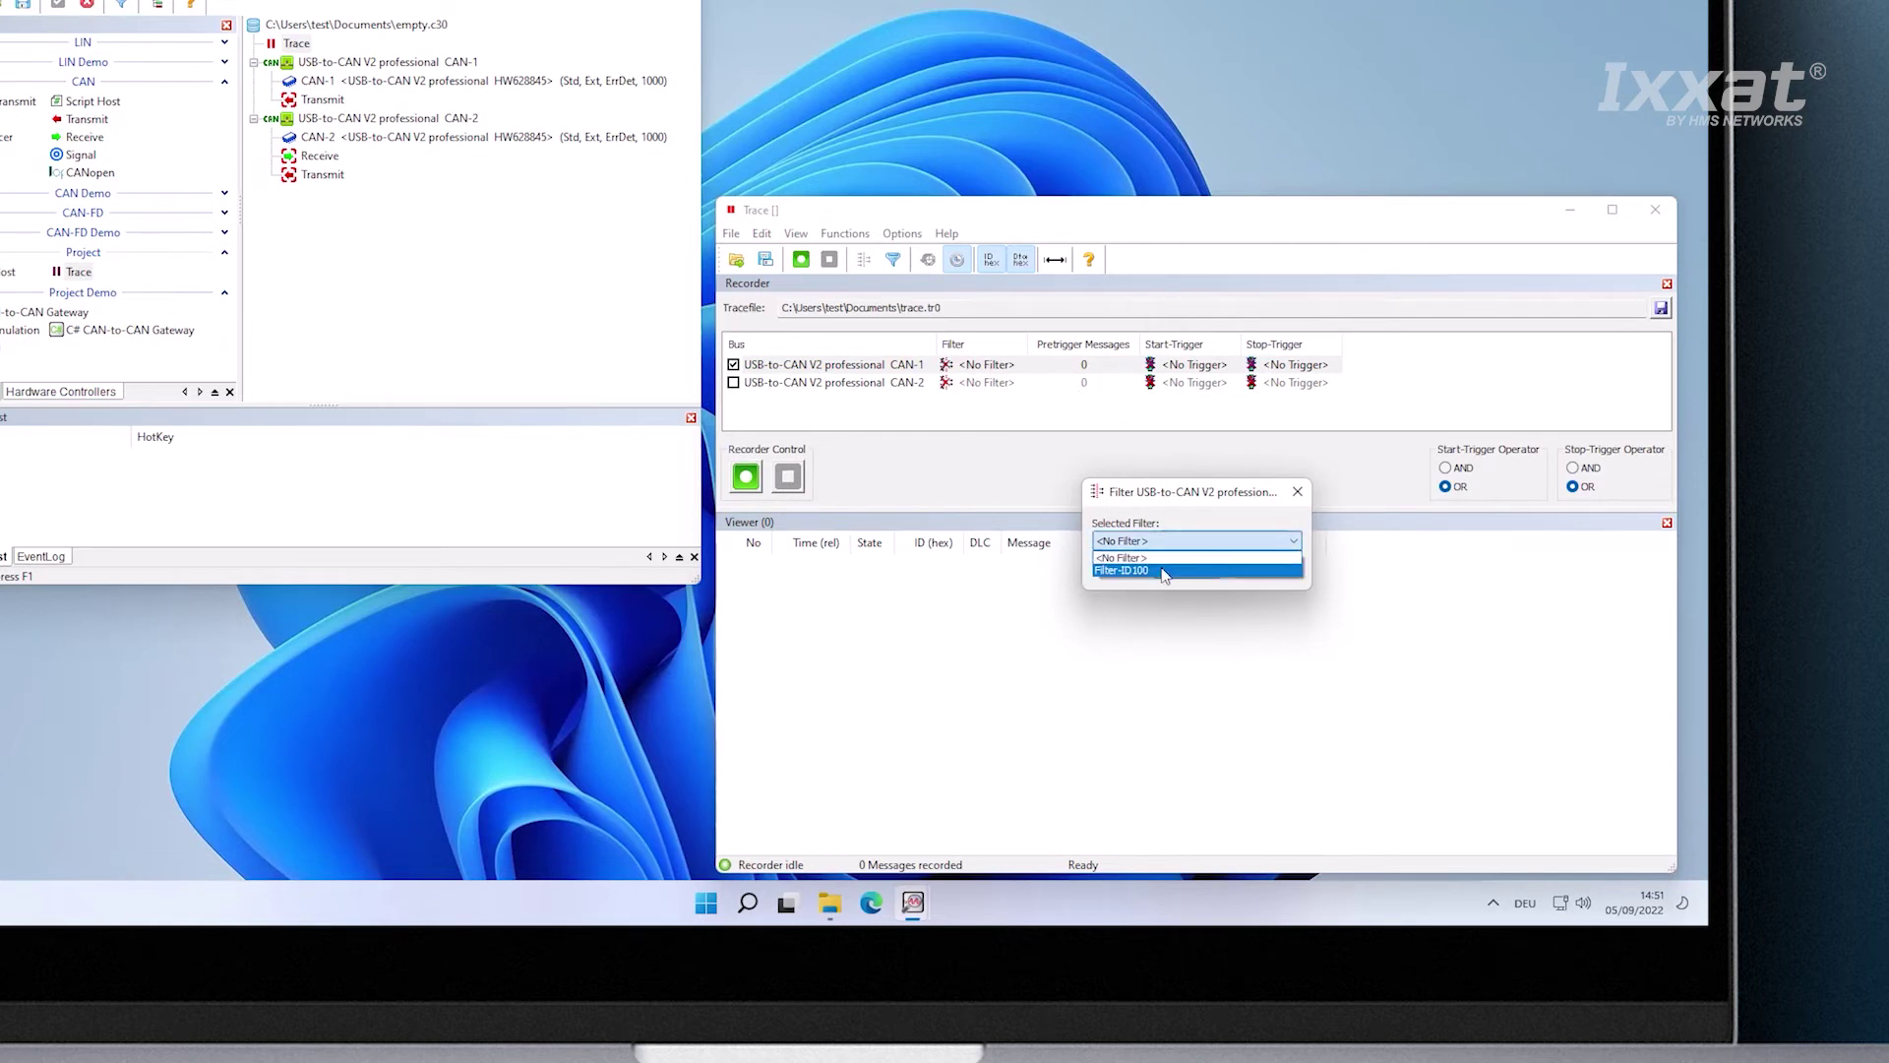
click(1164, 569)
- Confirm Filter-ID100 and give CAN-1 a 100-message Message Count start trigger
click(1165, 573)
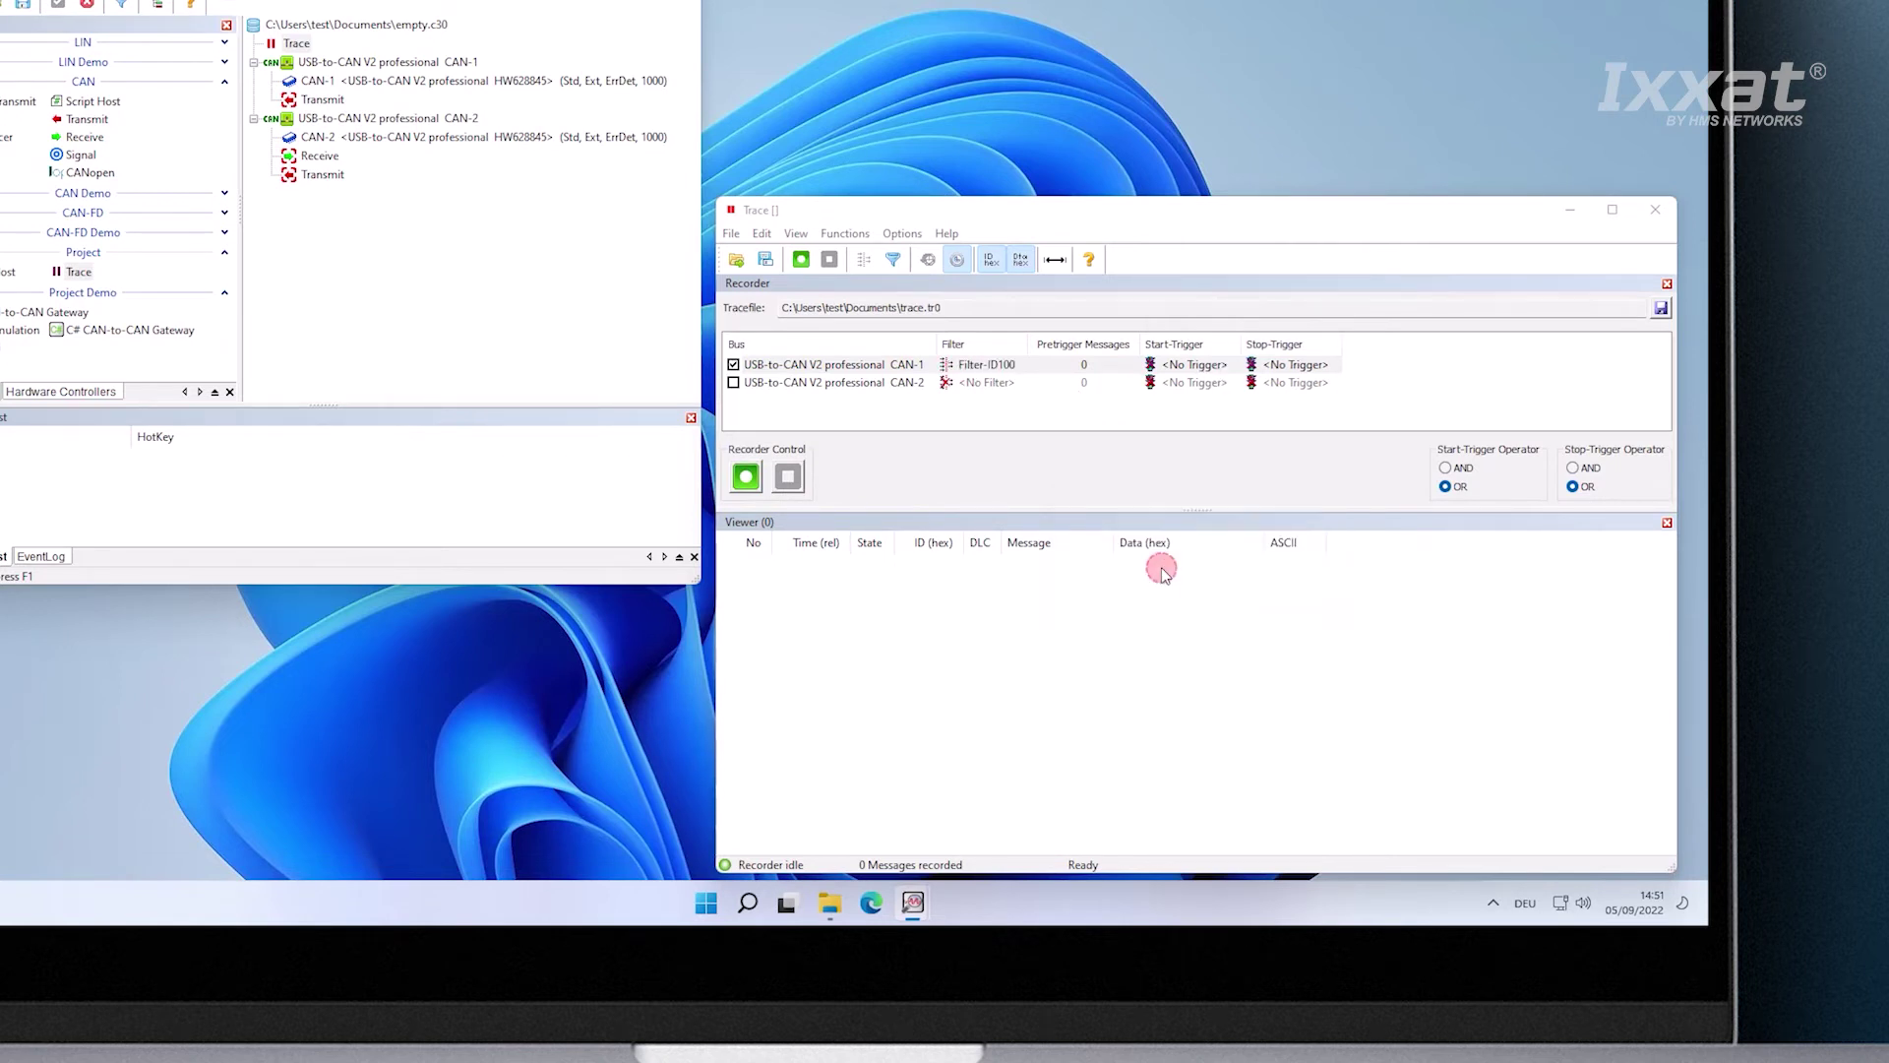
click(1194, 364)
click(1208, 542)
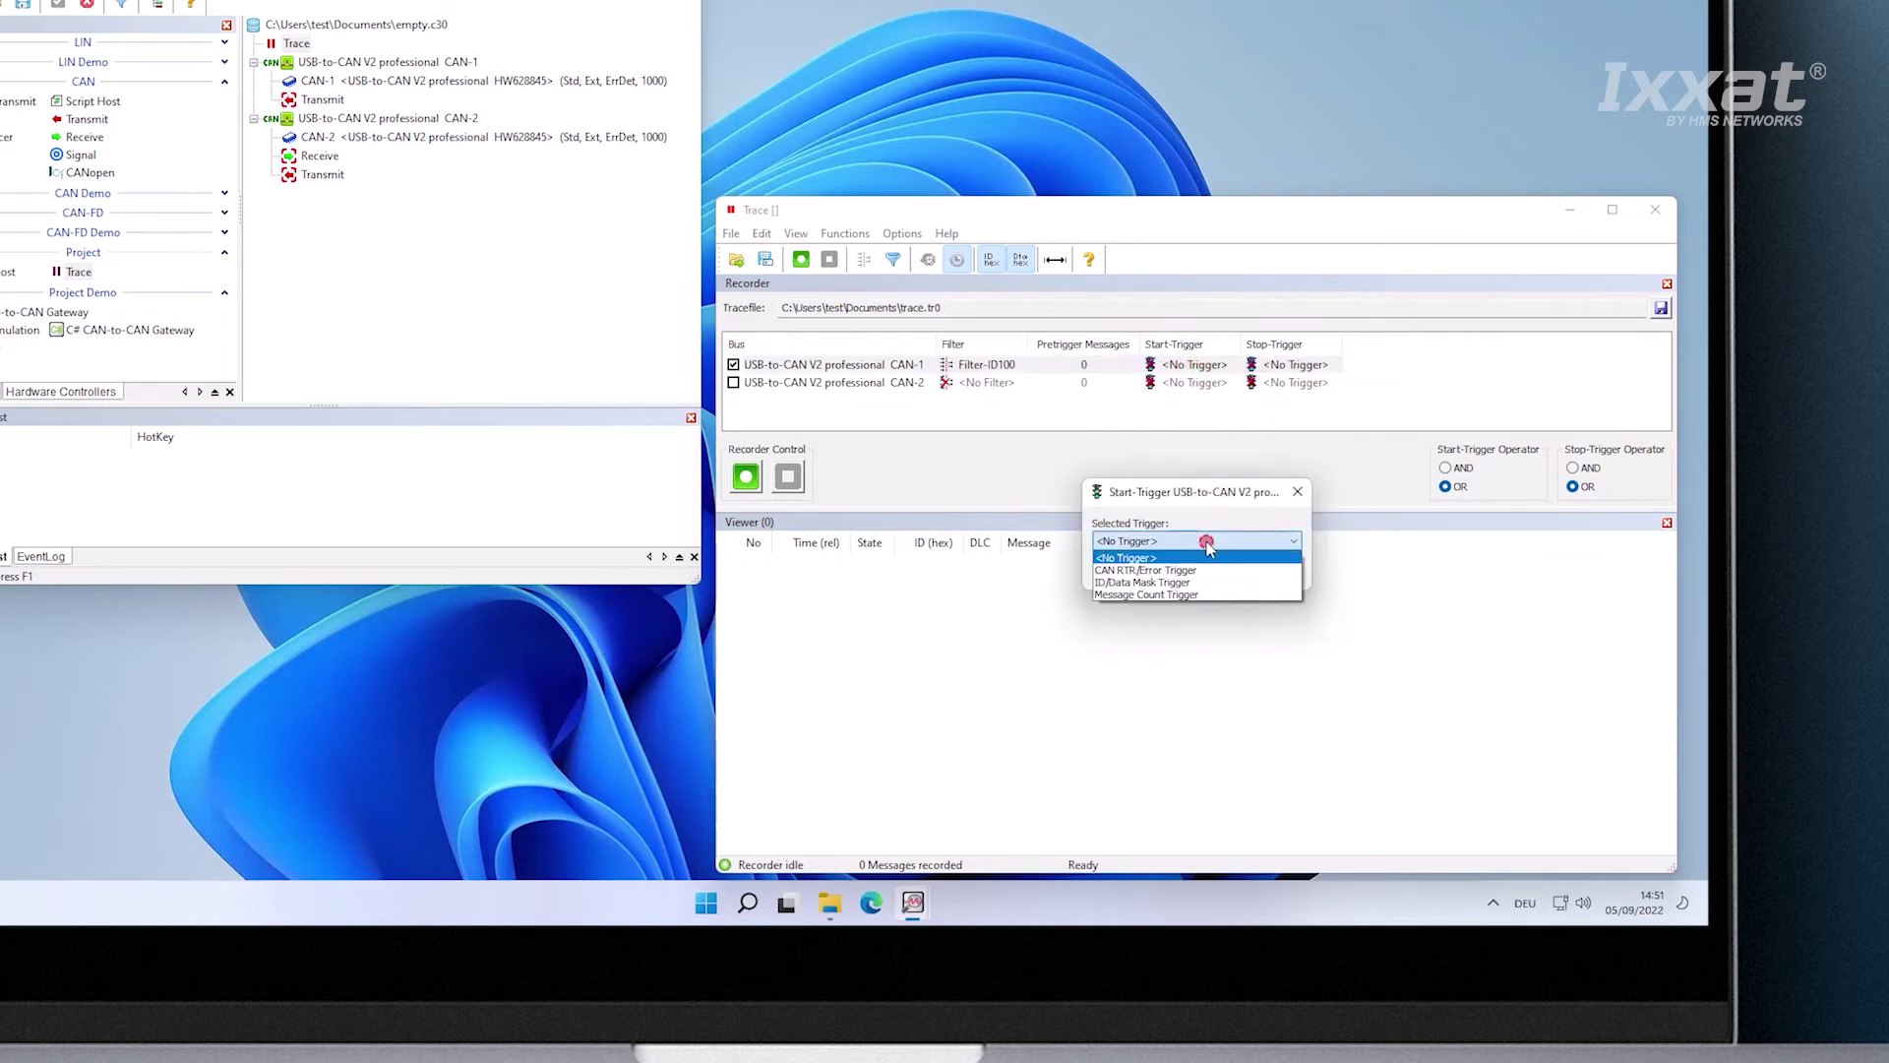
click(1200, 596)
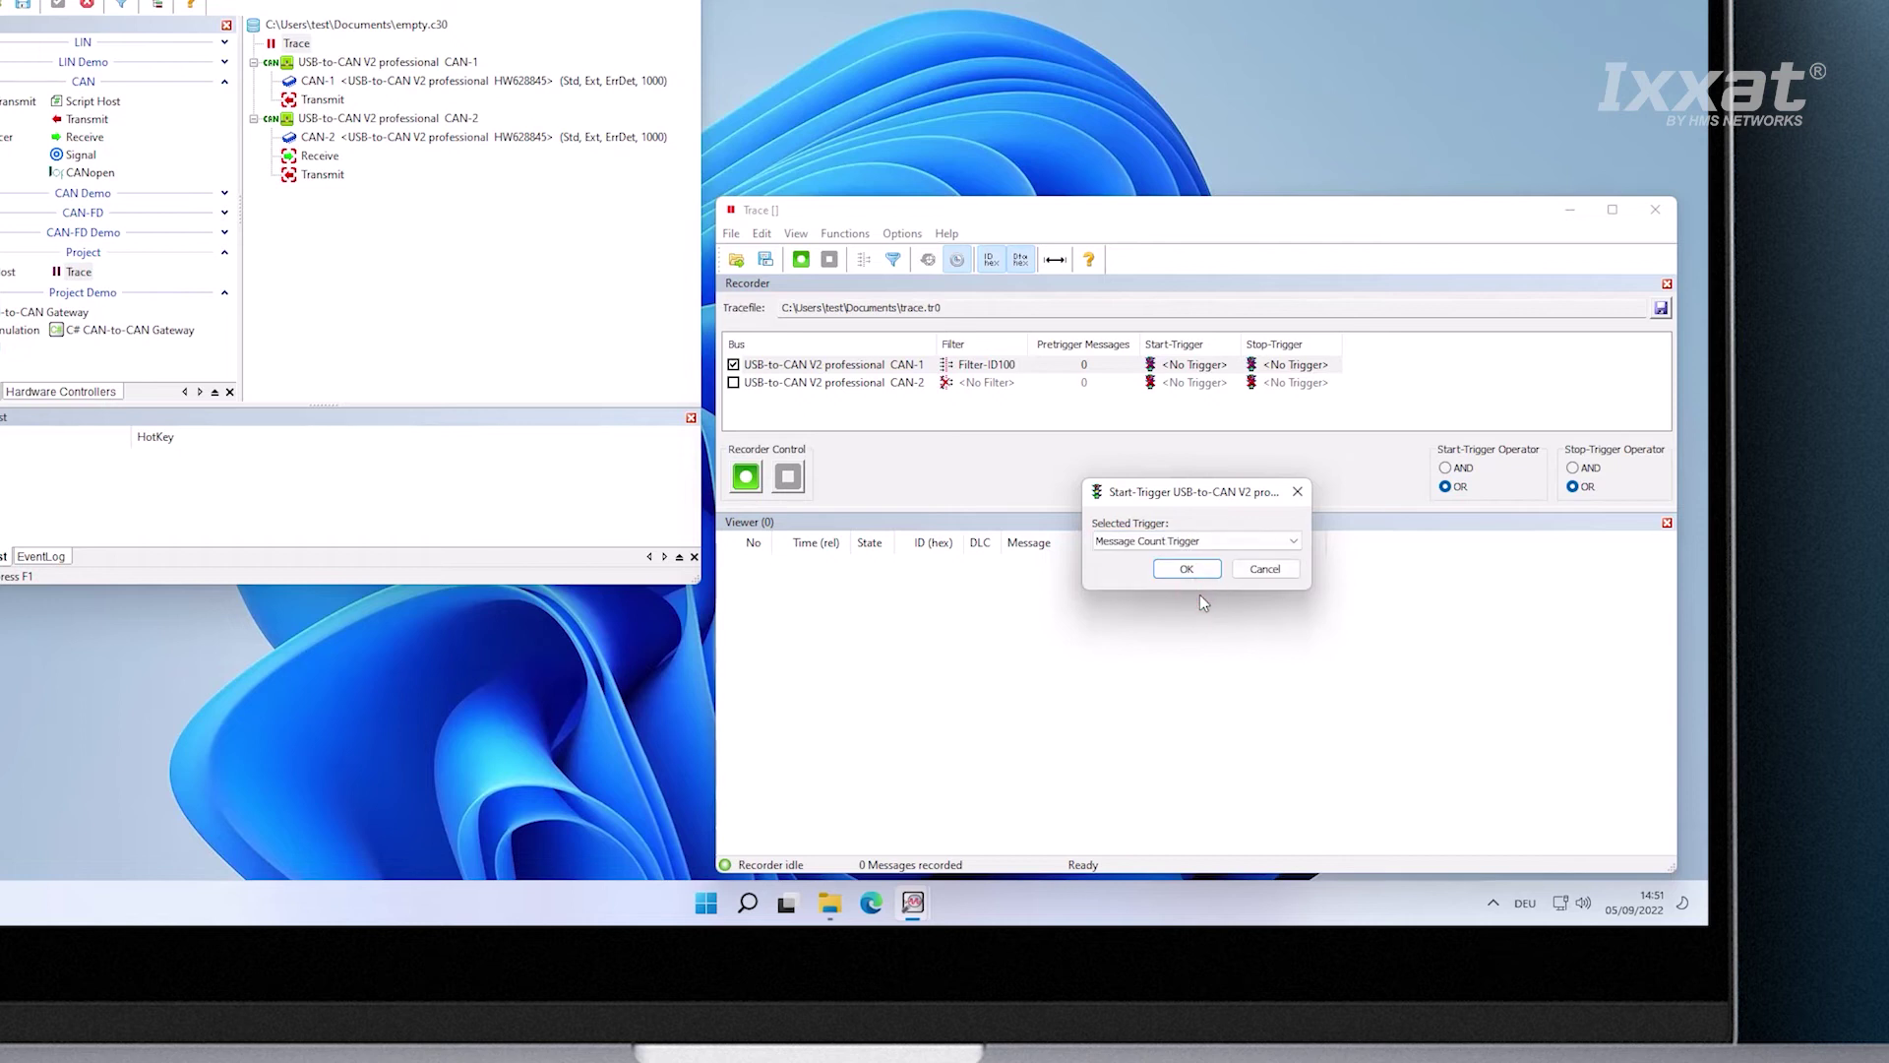
click(1193, 572)
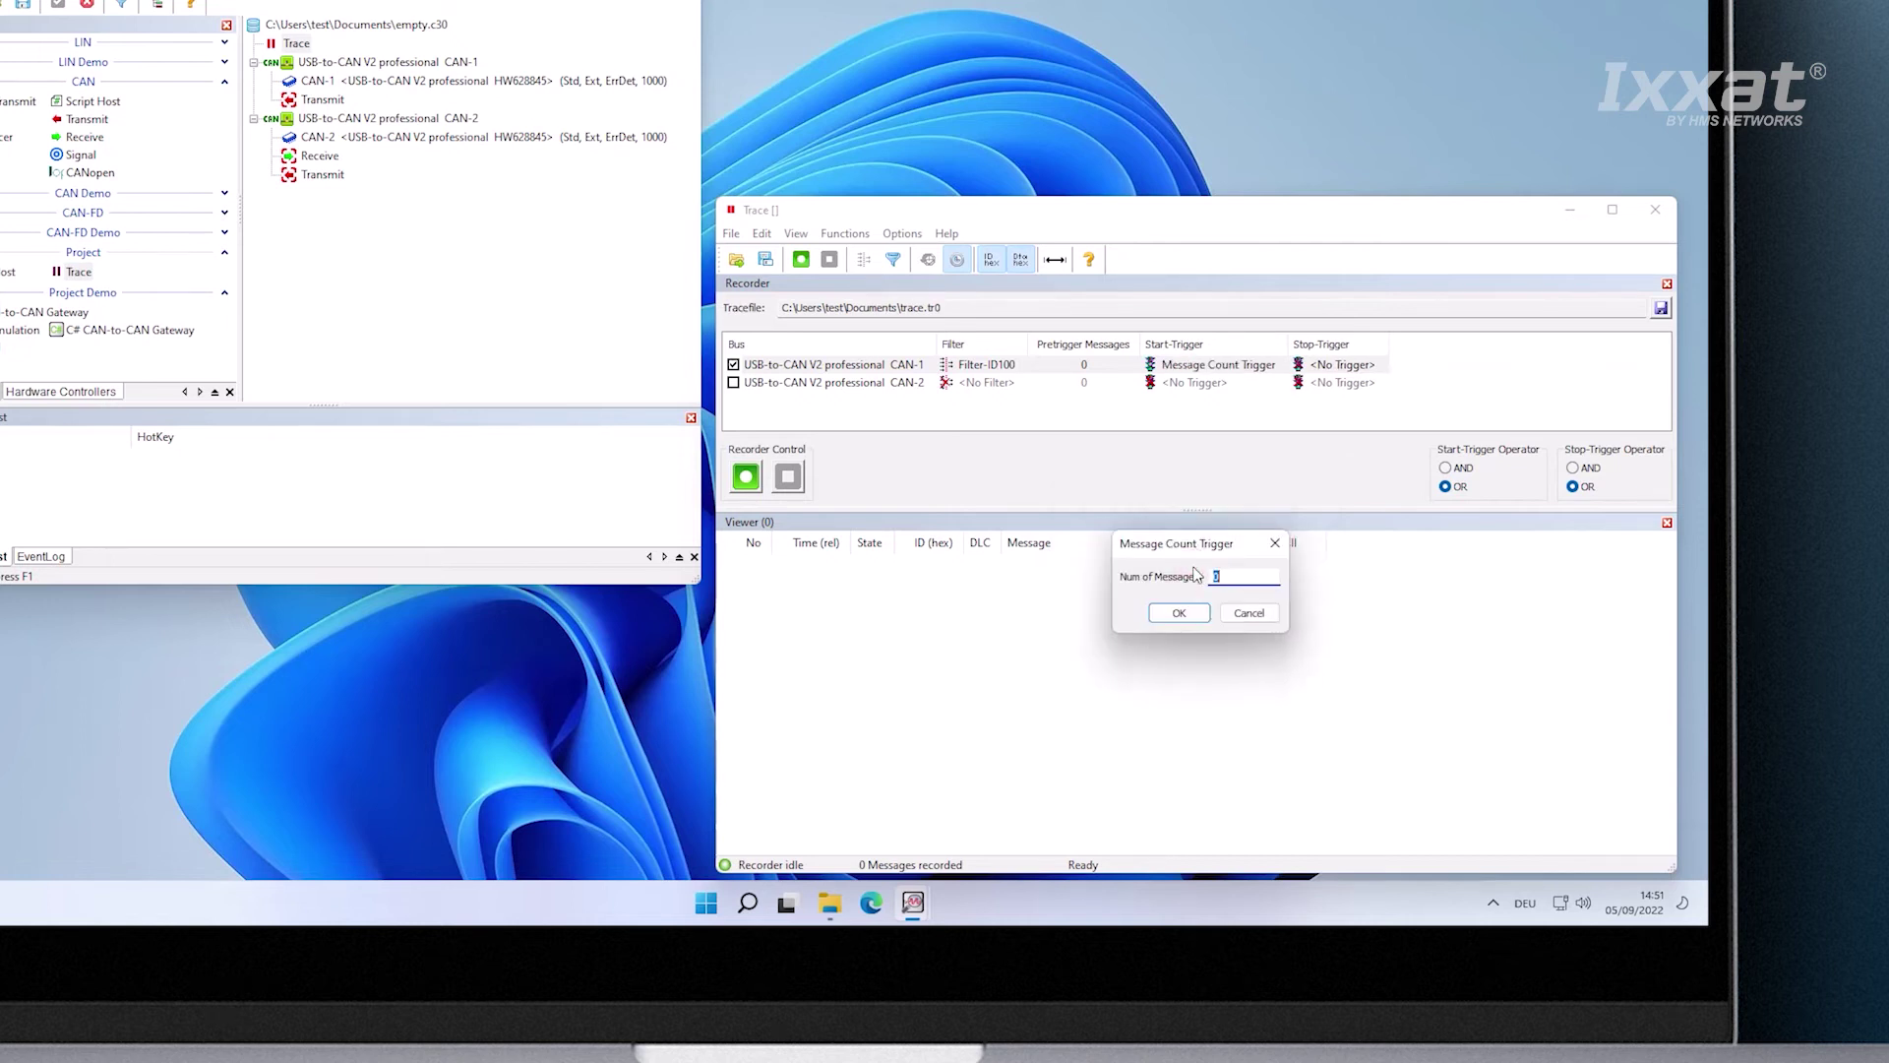
text(100)
click(1187, 616)
- Give CAN-1 a 20-message Message Count stop trigger
double_click(1317, 365)
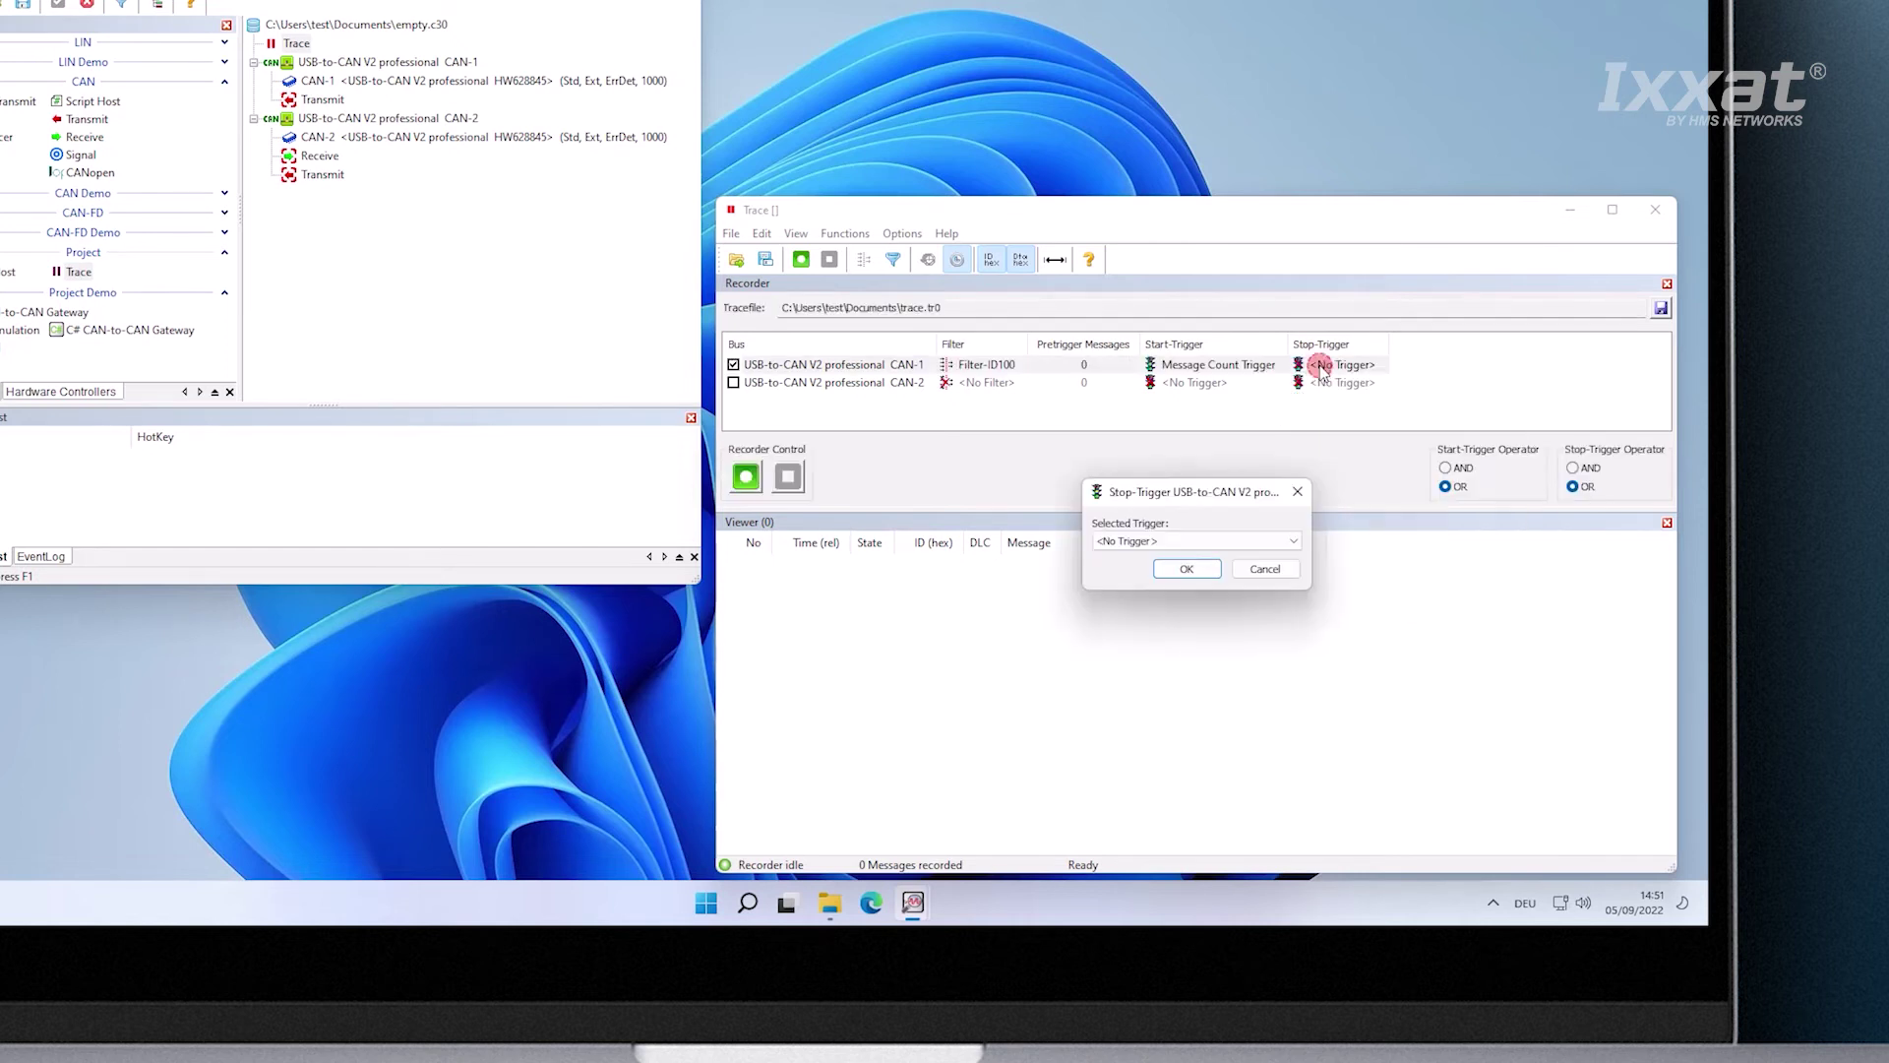
click(1237, 542)
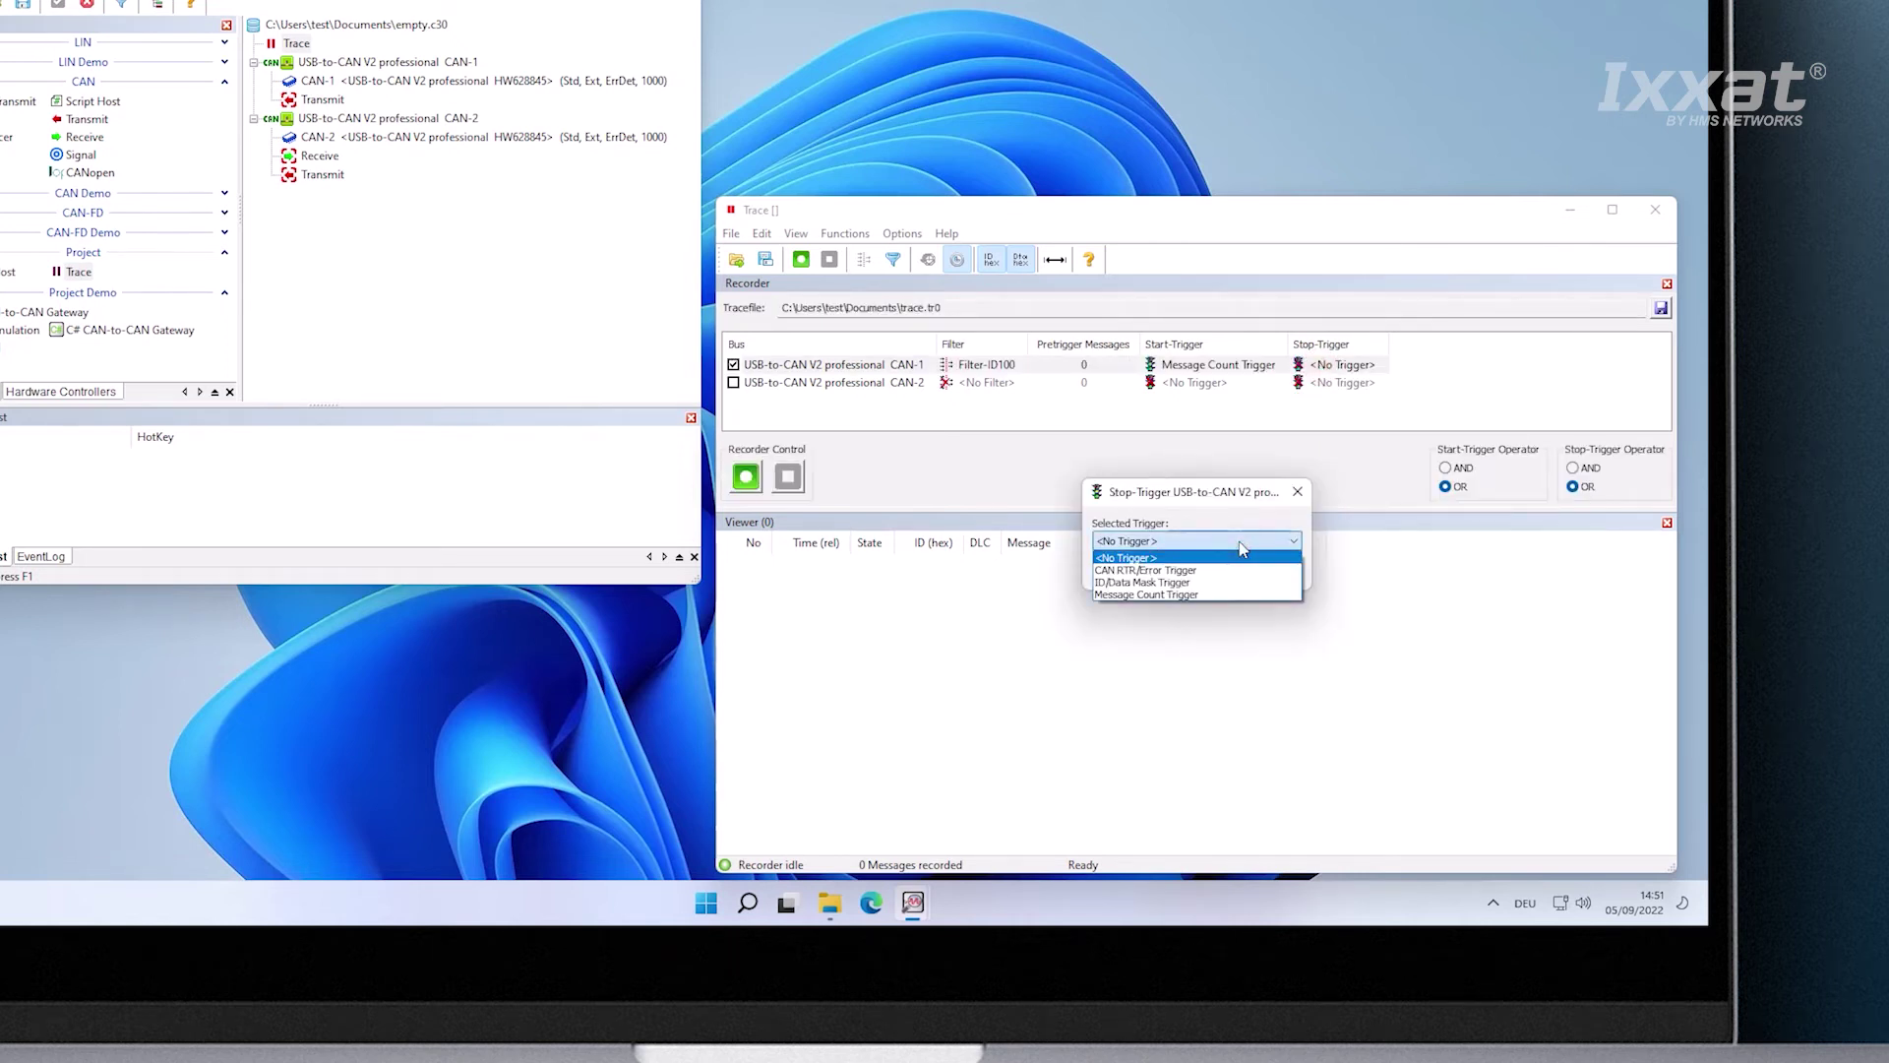
click(1176, 594)
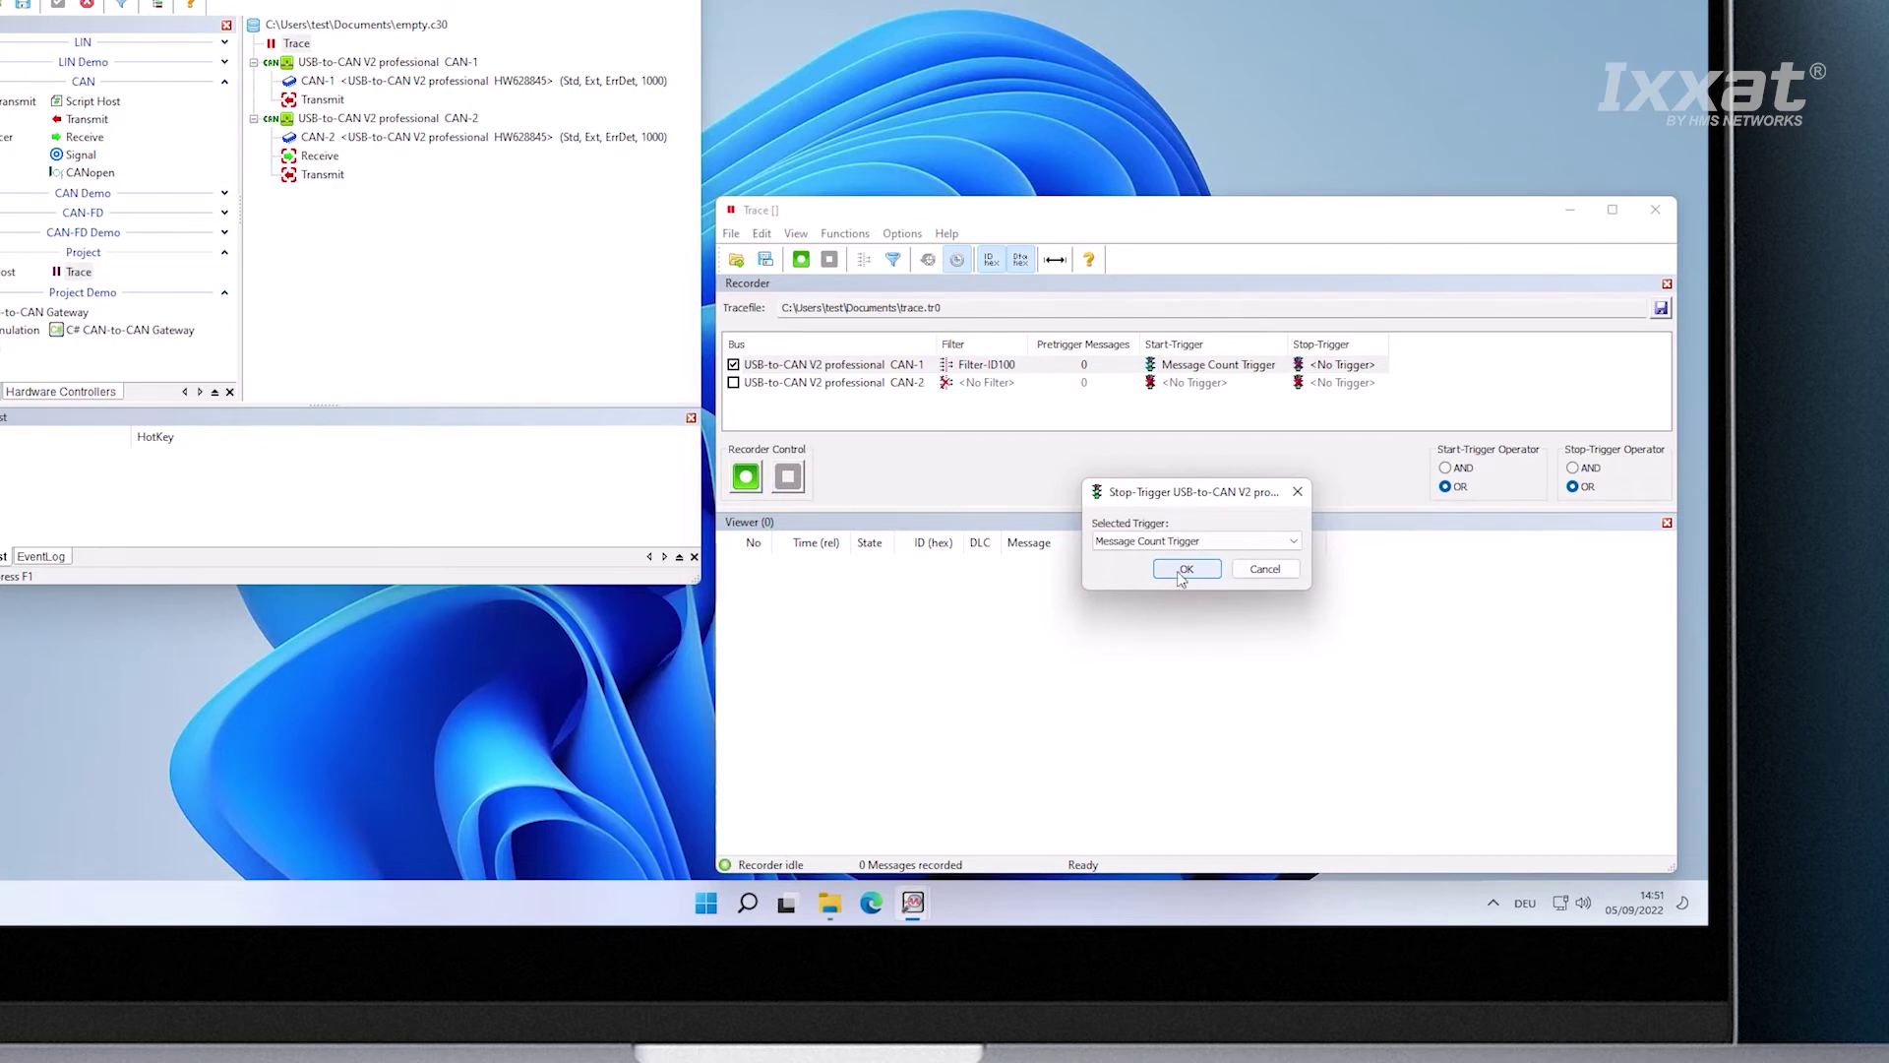
click(1186, 569)
text(20)
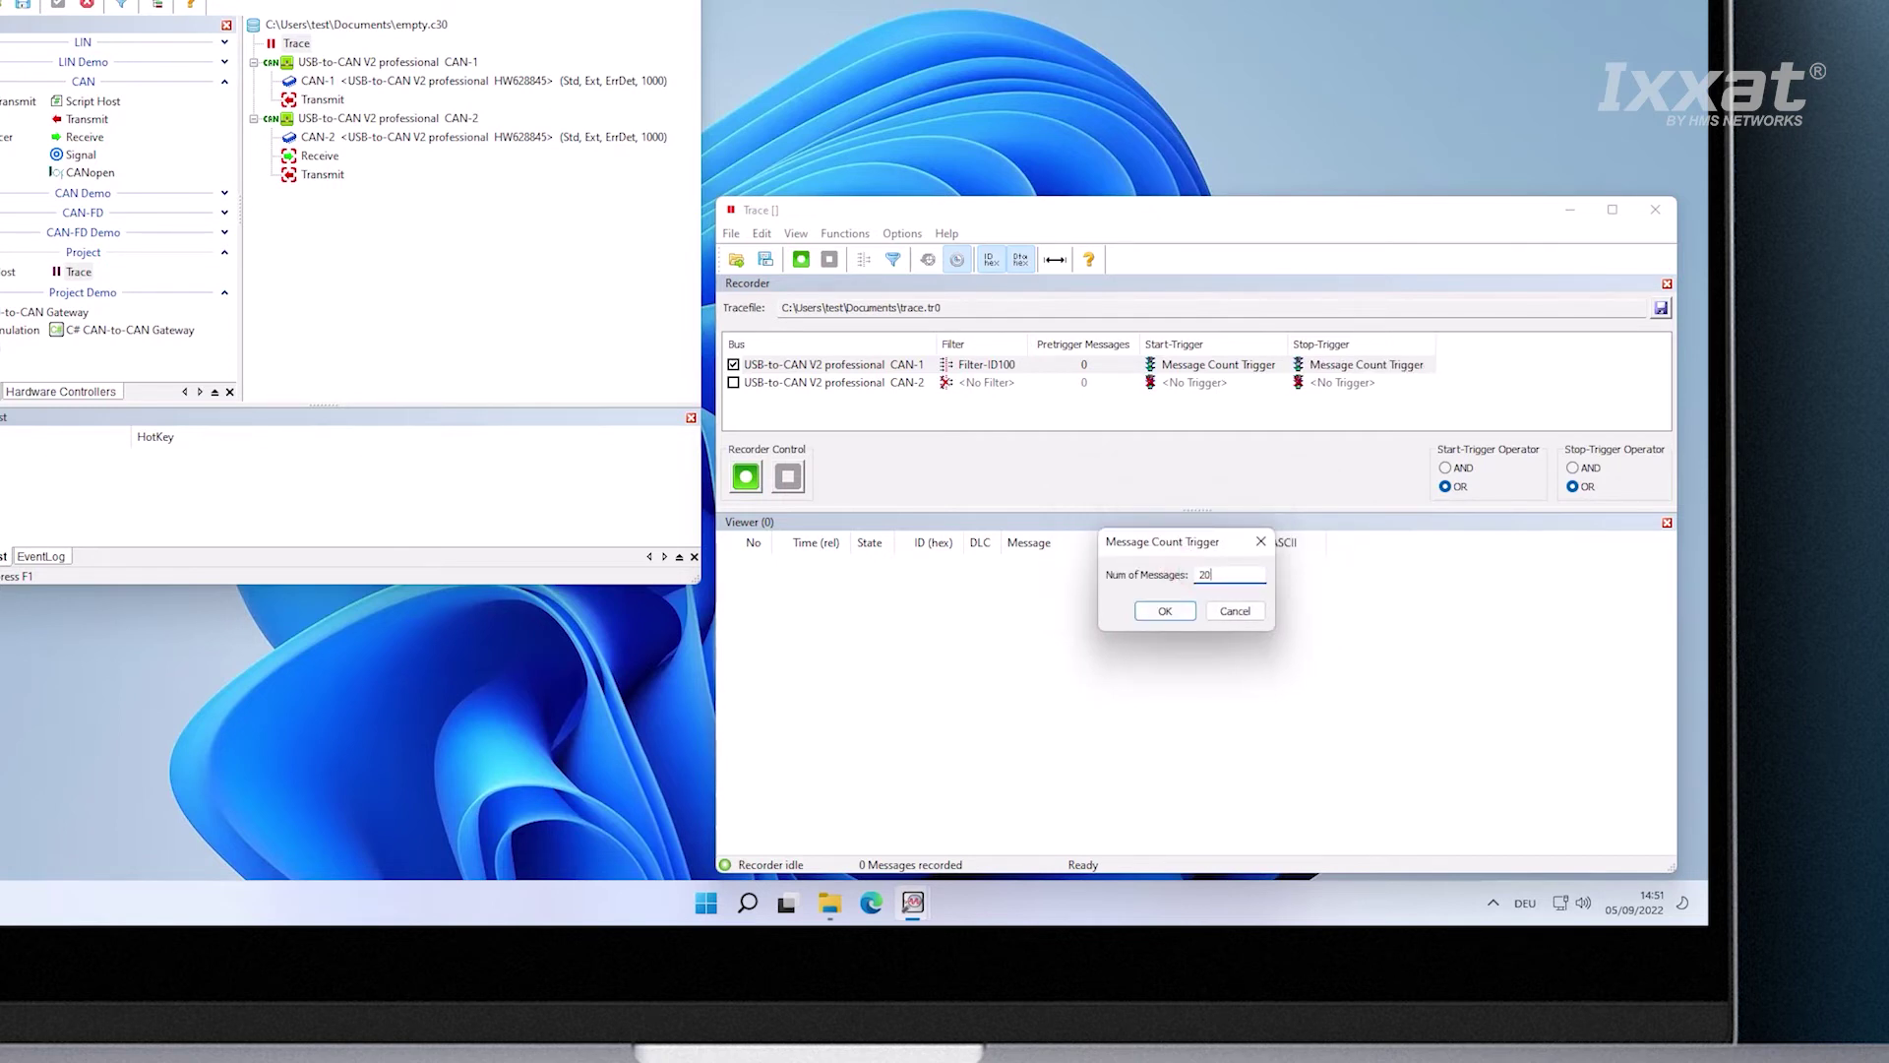
click(1167, 612)
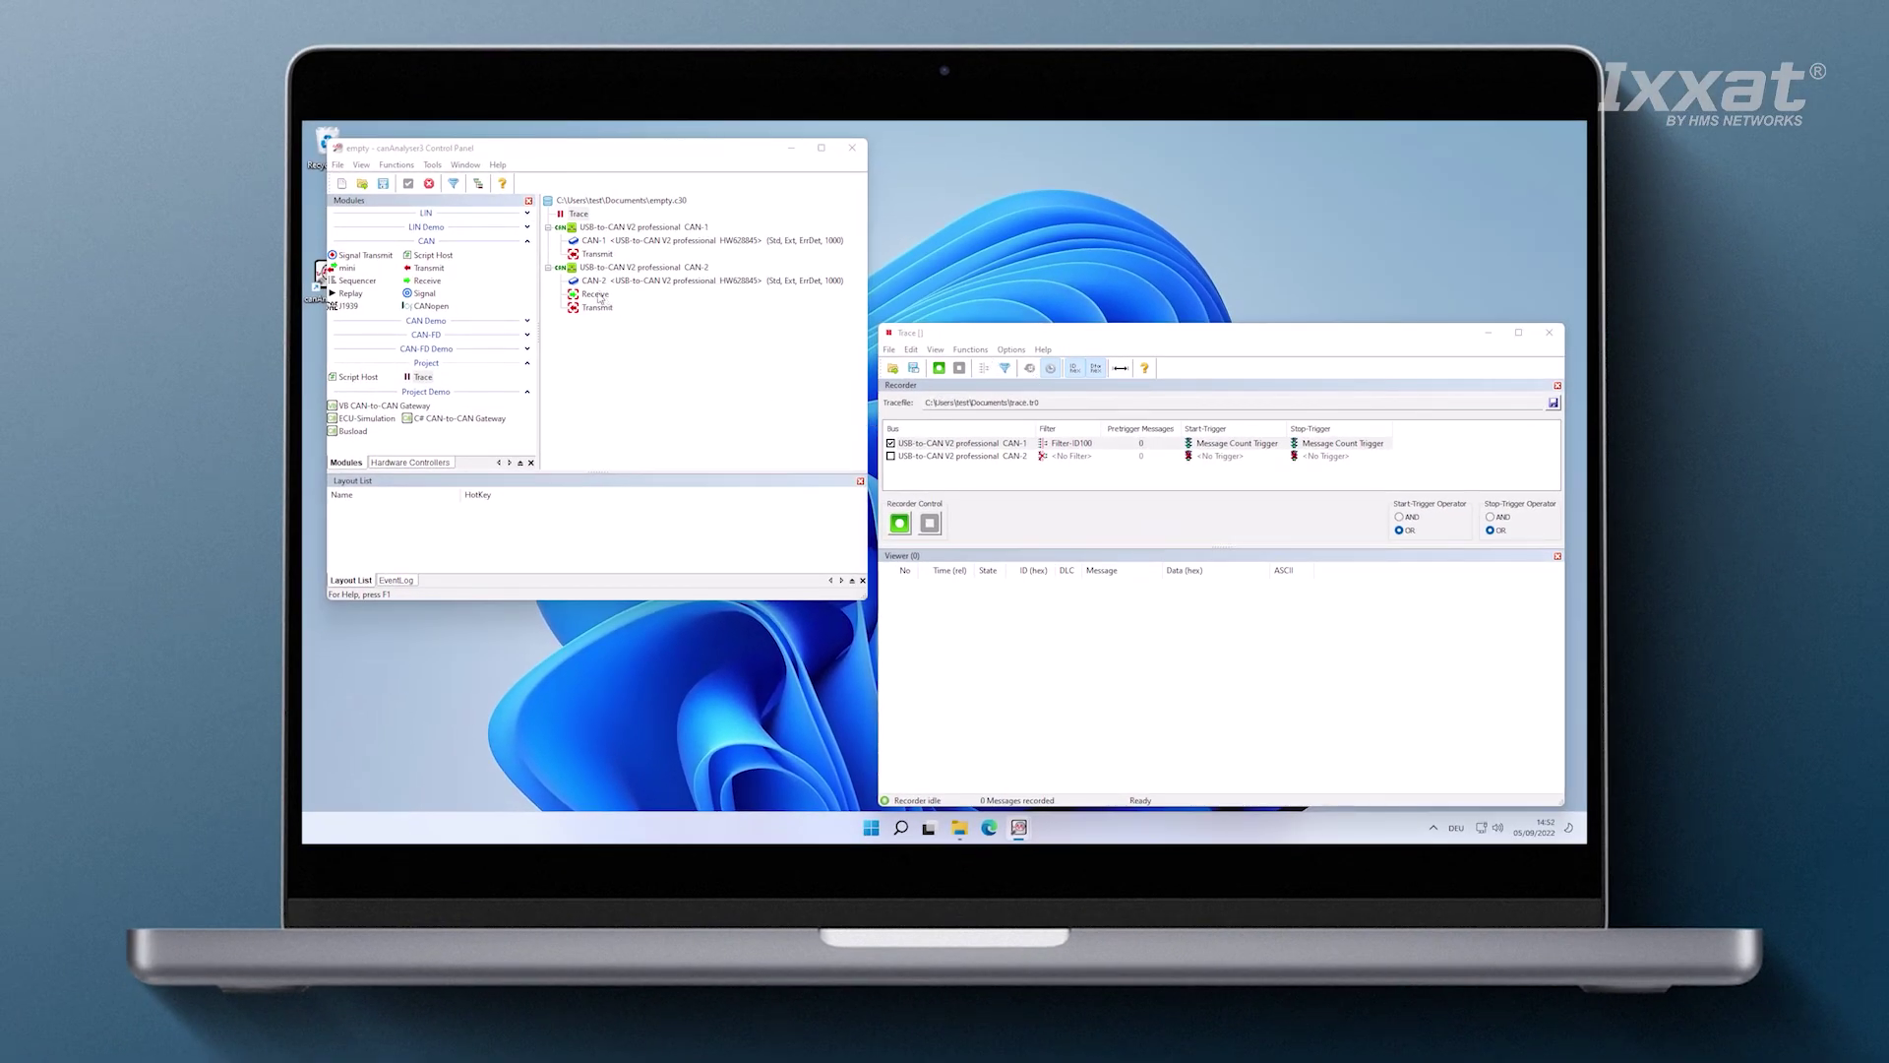
- Reopen CAN-1 Transmit, start the trace, then start and stop cyclic sending
double_click(585, 254)
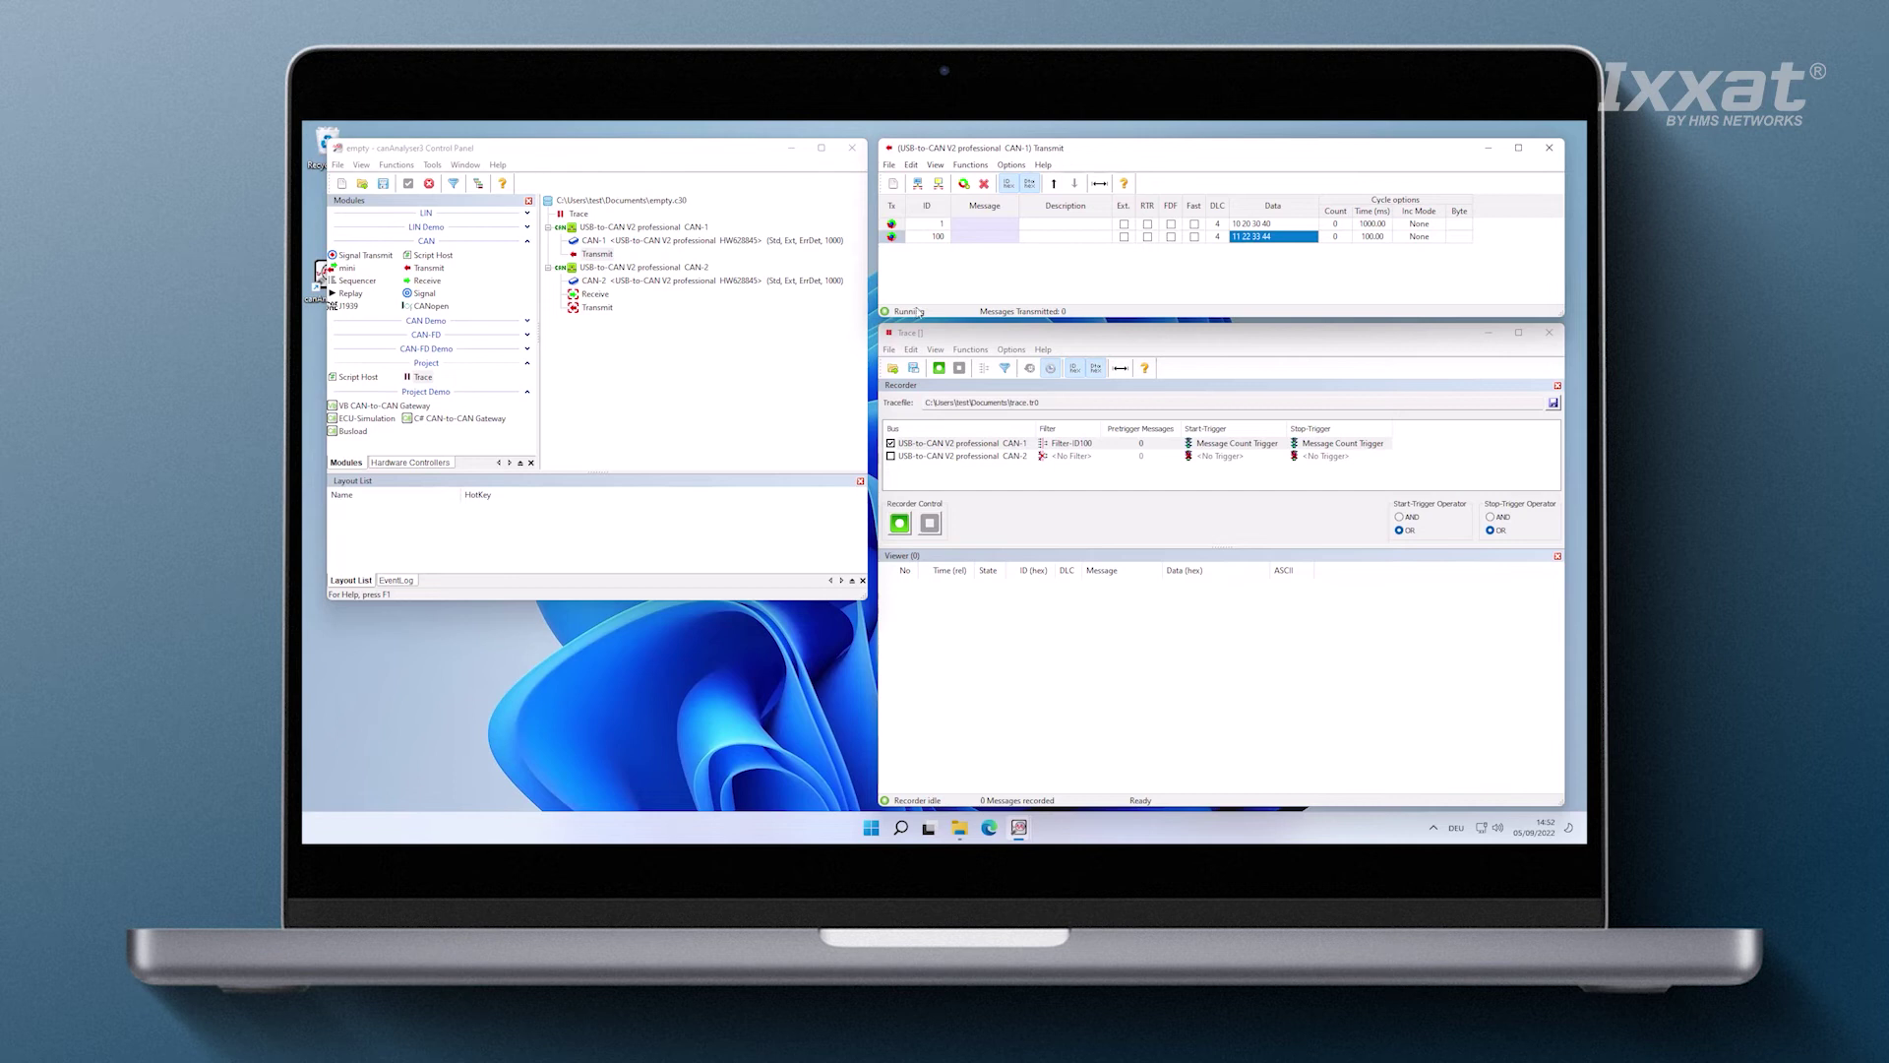
click(899, 524)
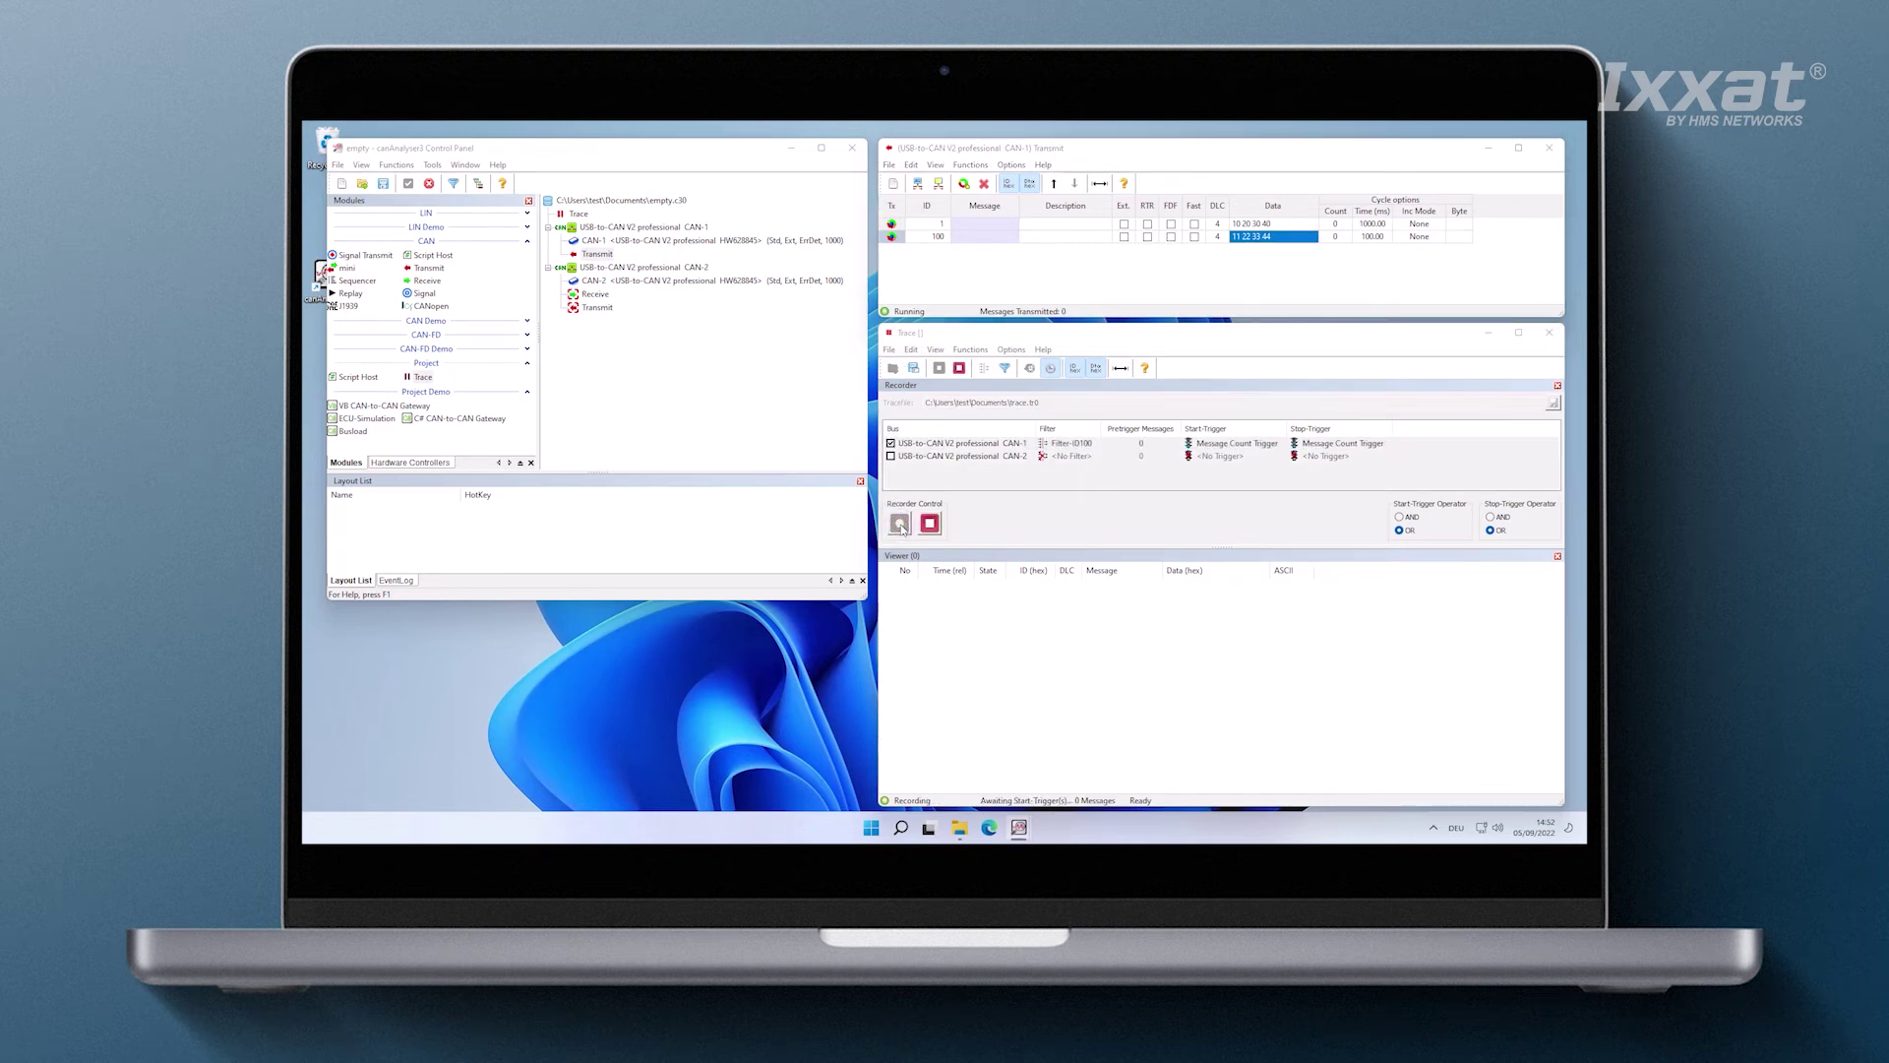
ctrl+click(937, 184)
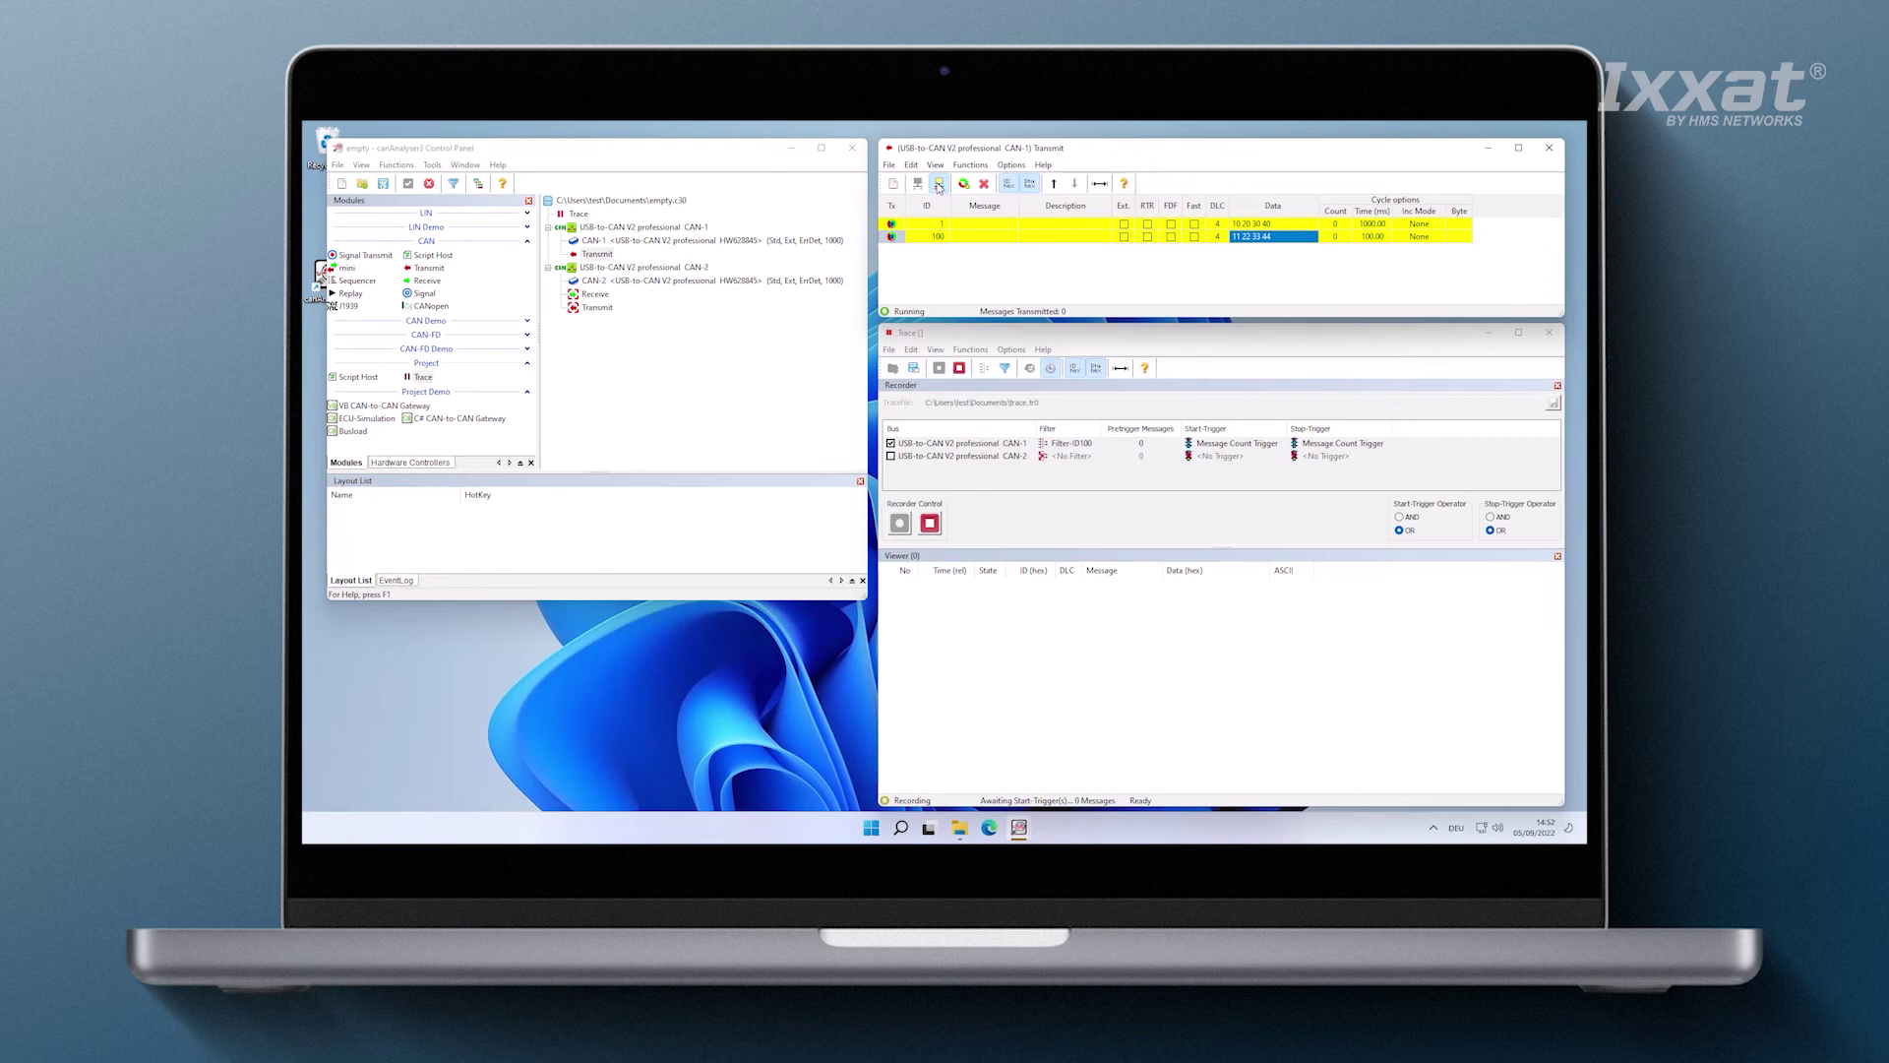
click(939, 184)
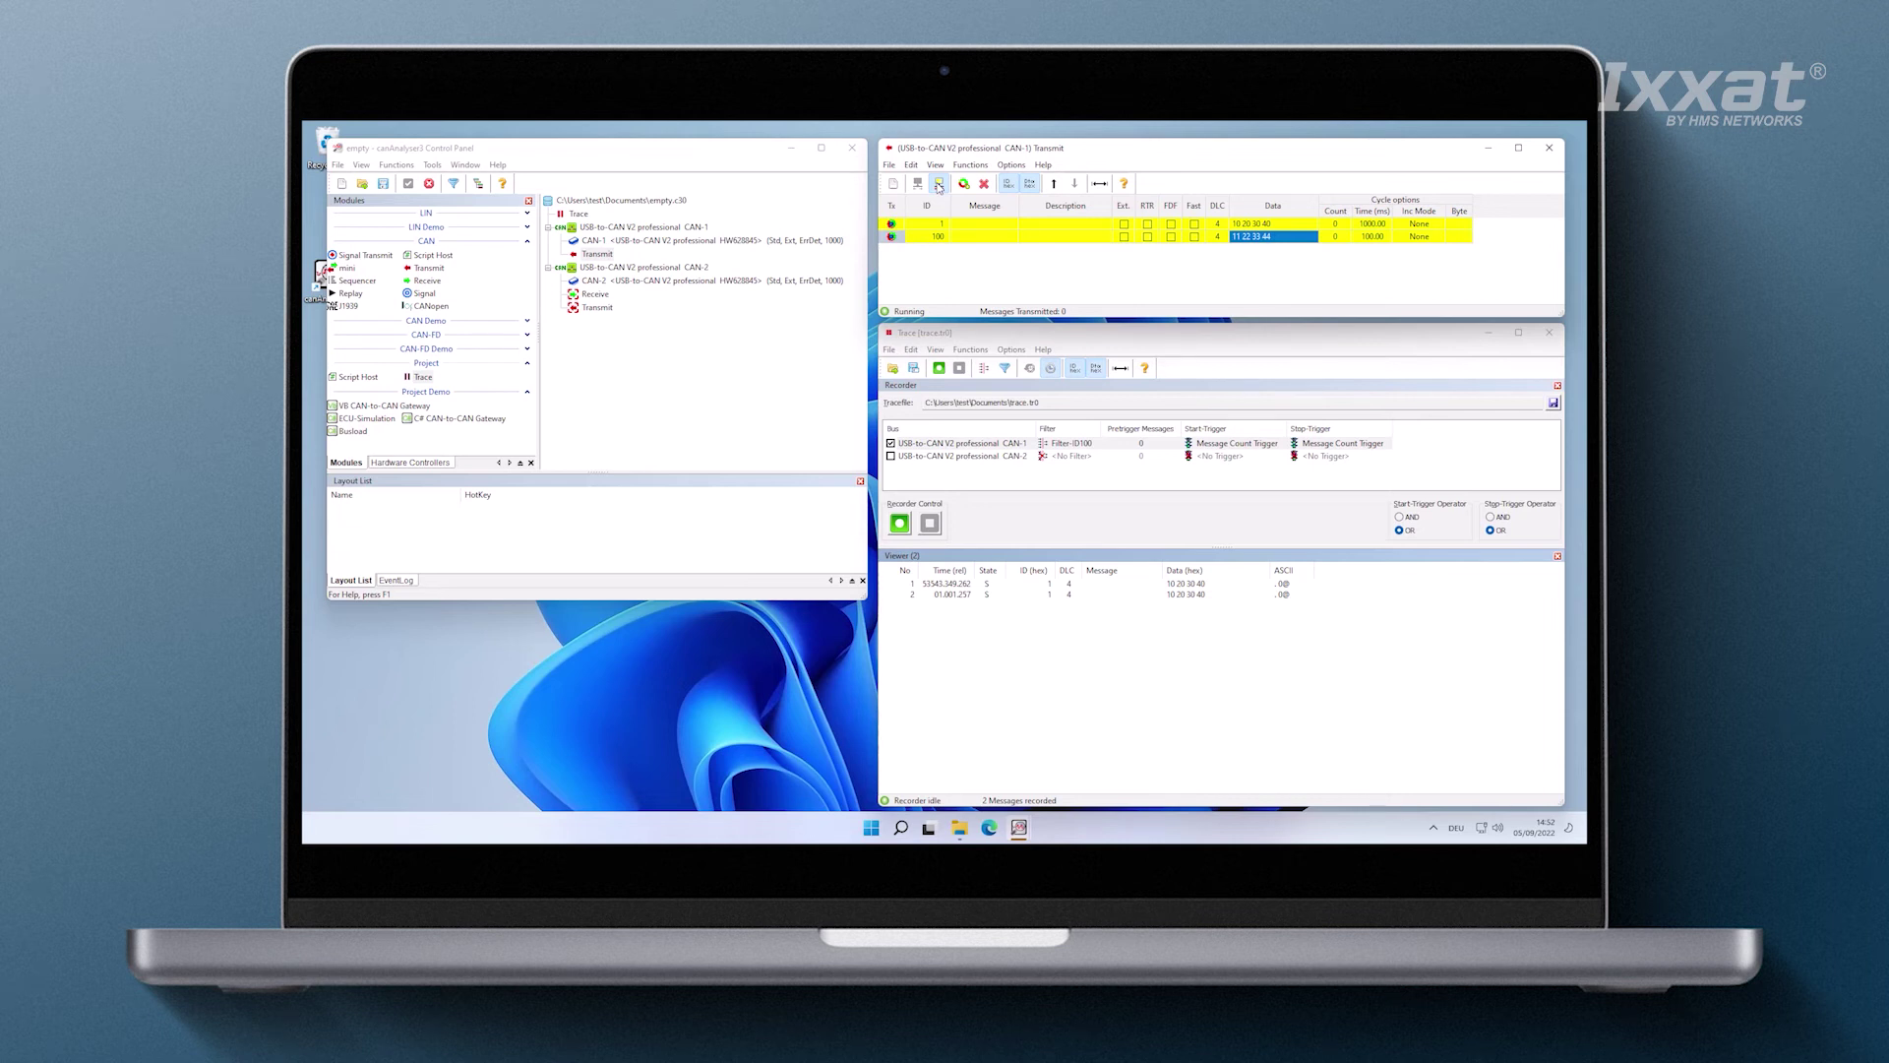
click(939, 186)
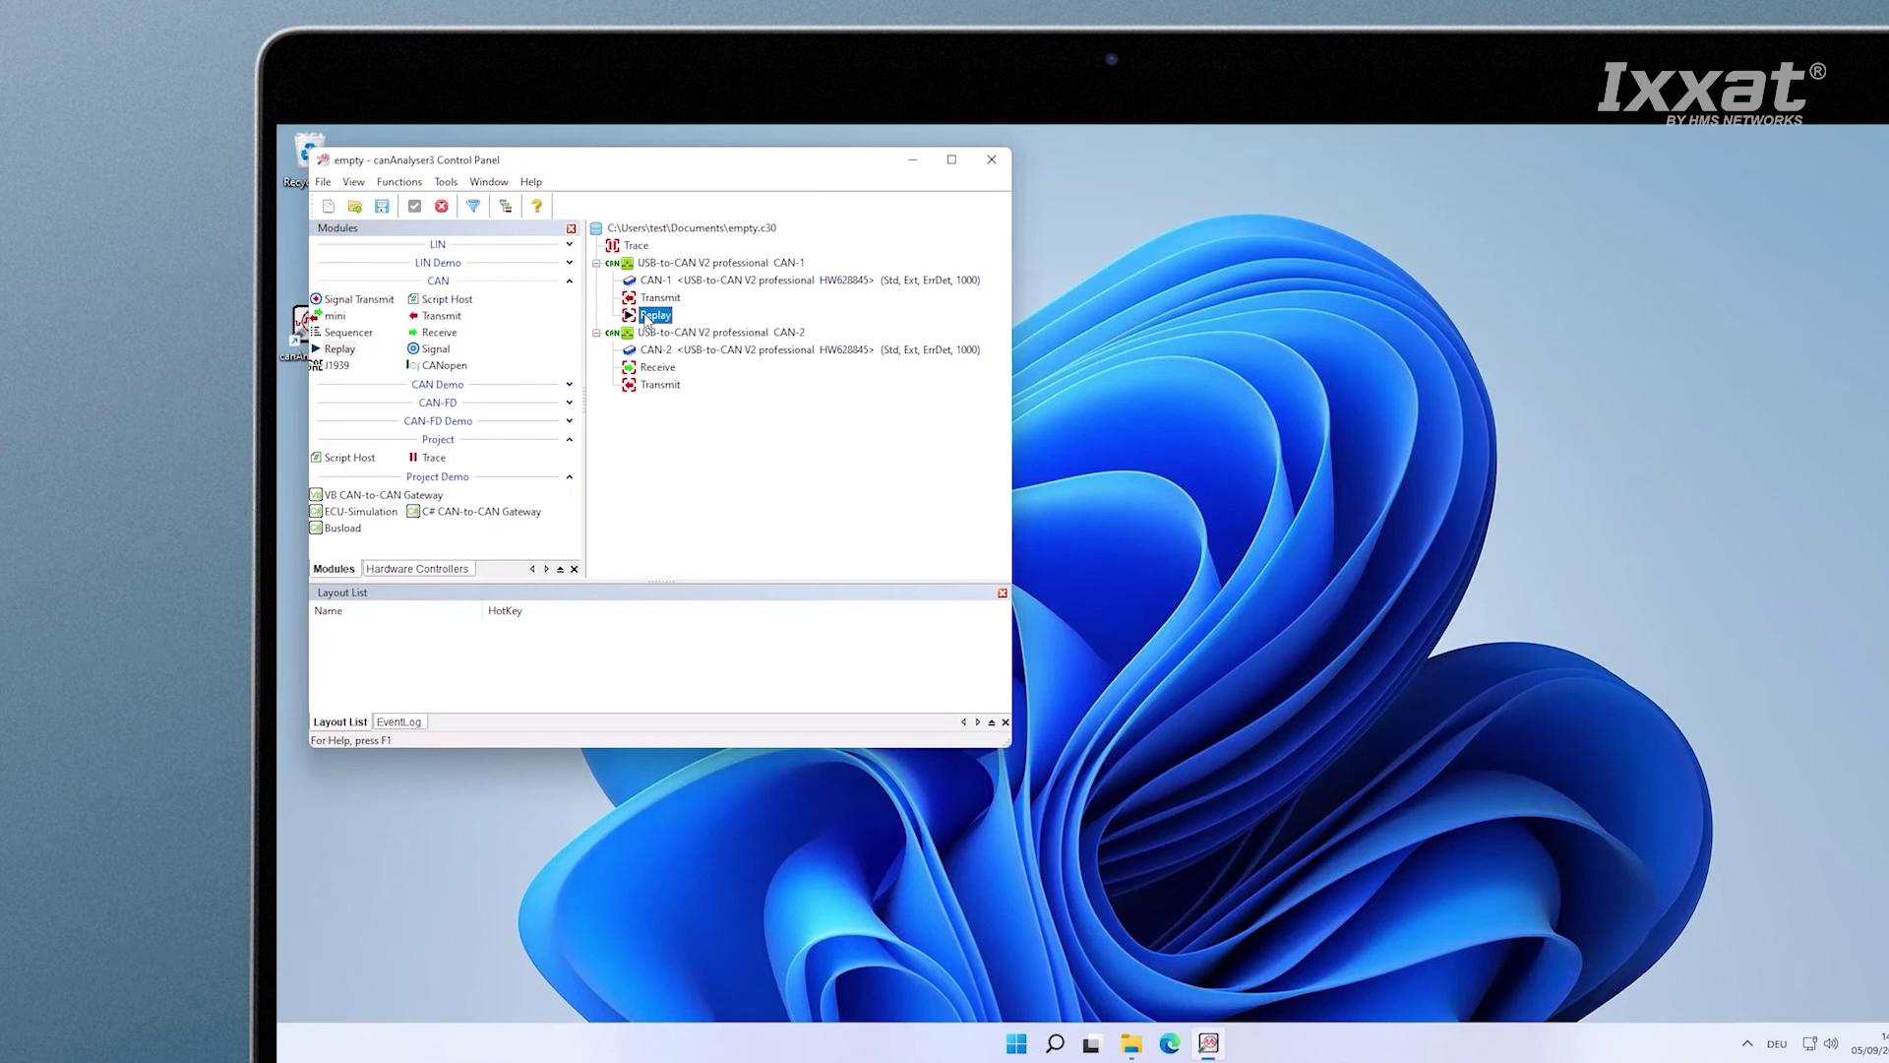
- Replay trace.tr0 from CAN-1's Replay module into CAN-2's receive view
double_click(645, 316)
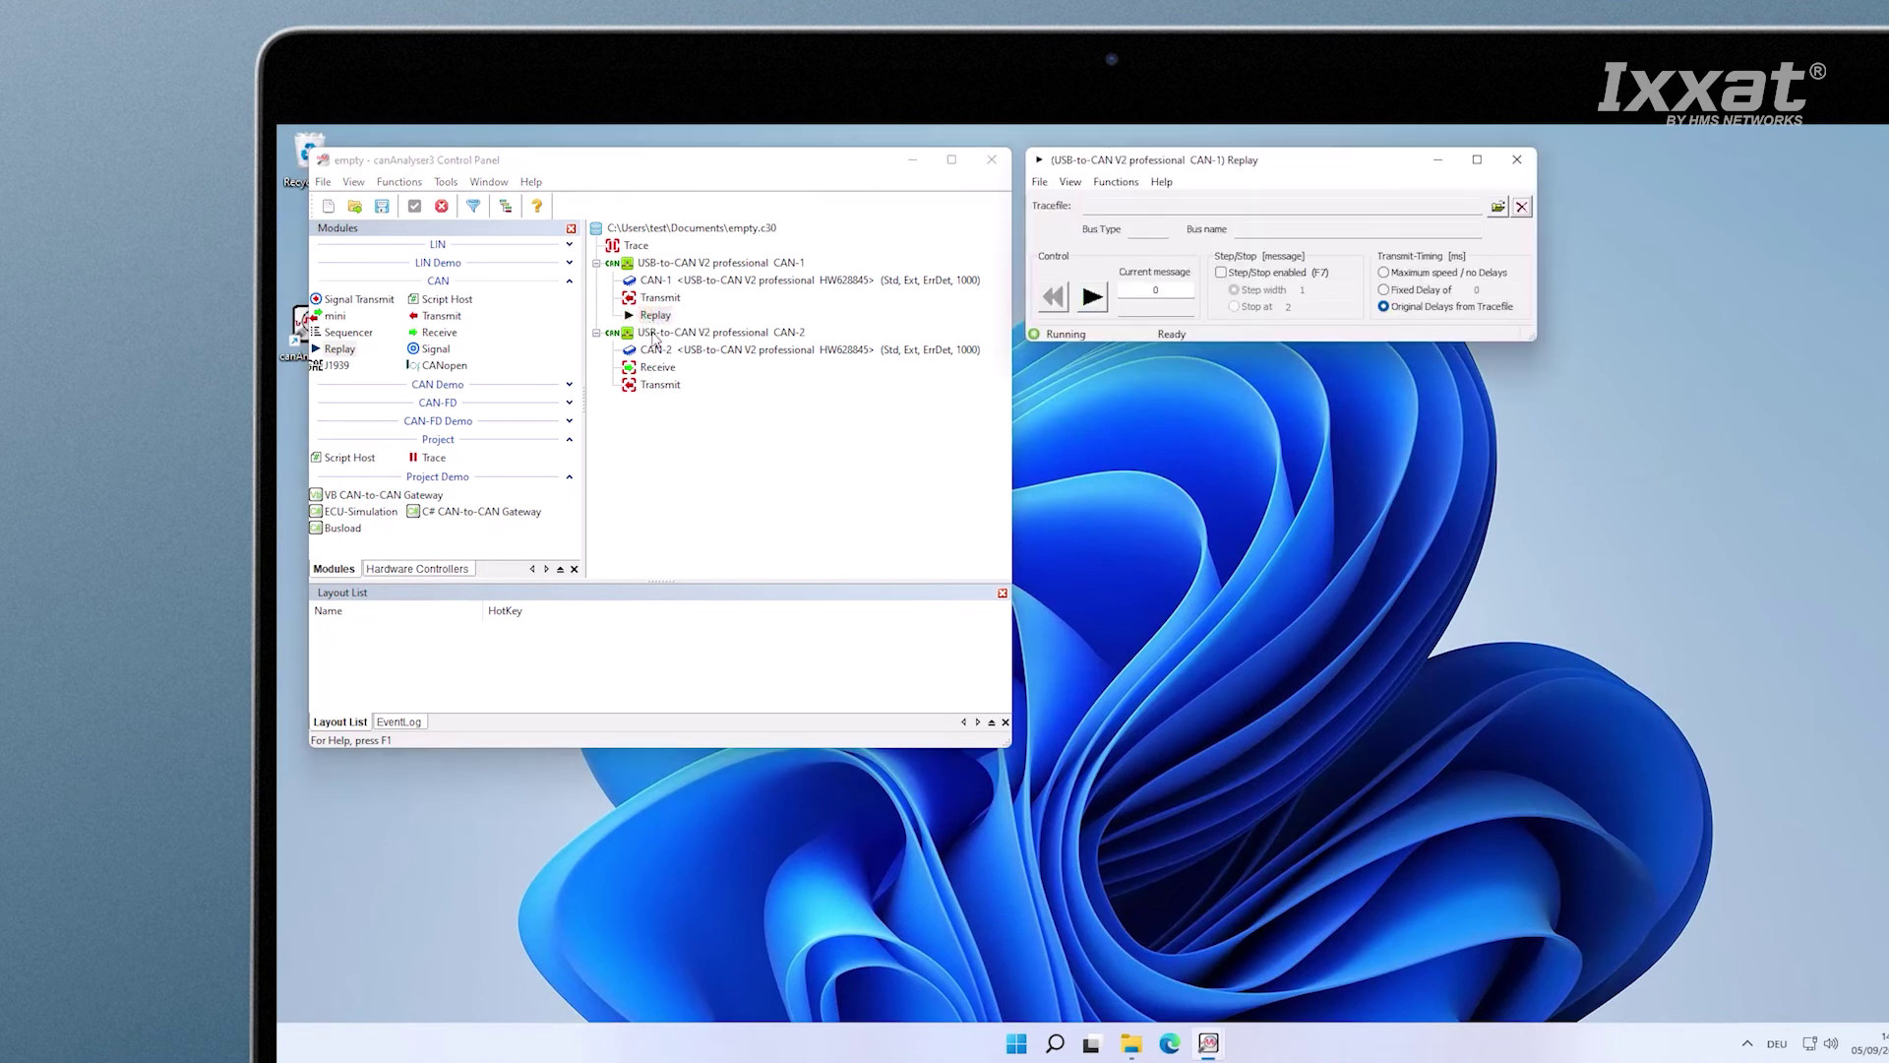
double_click(657, 368)
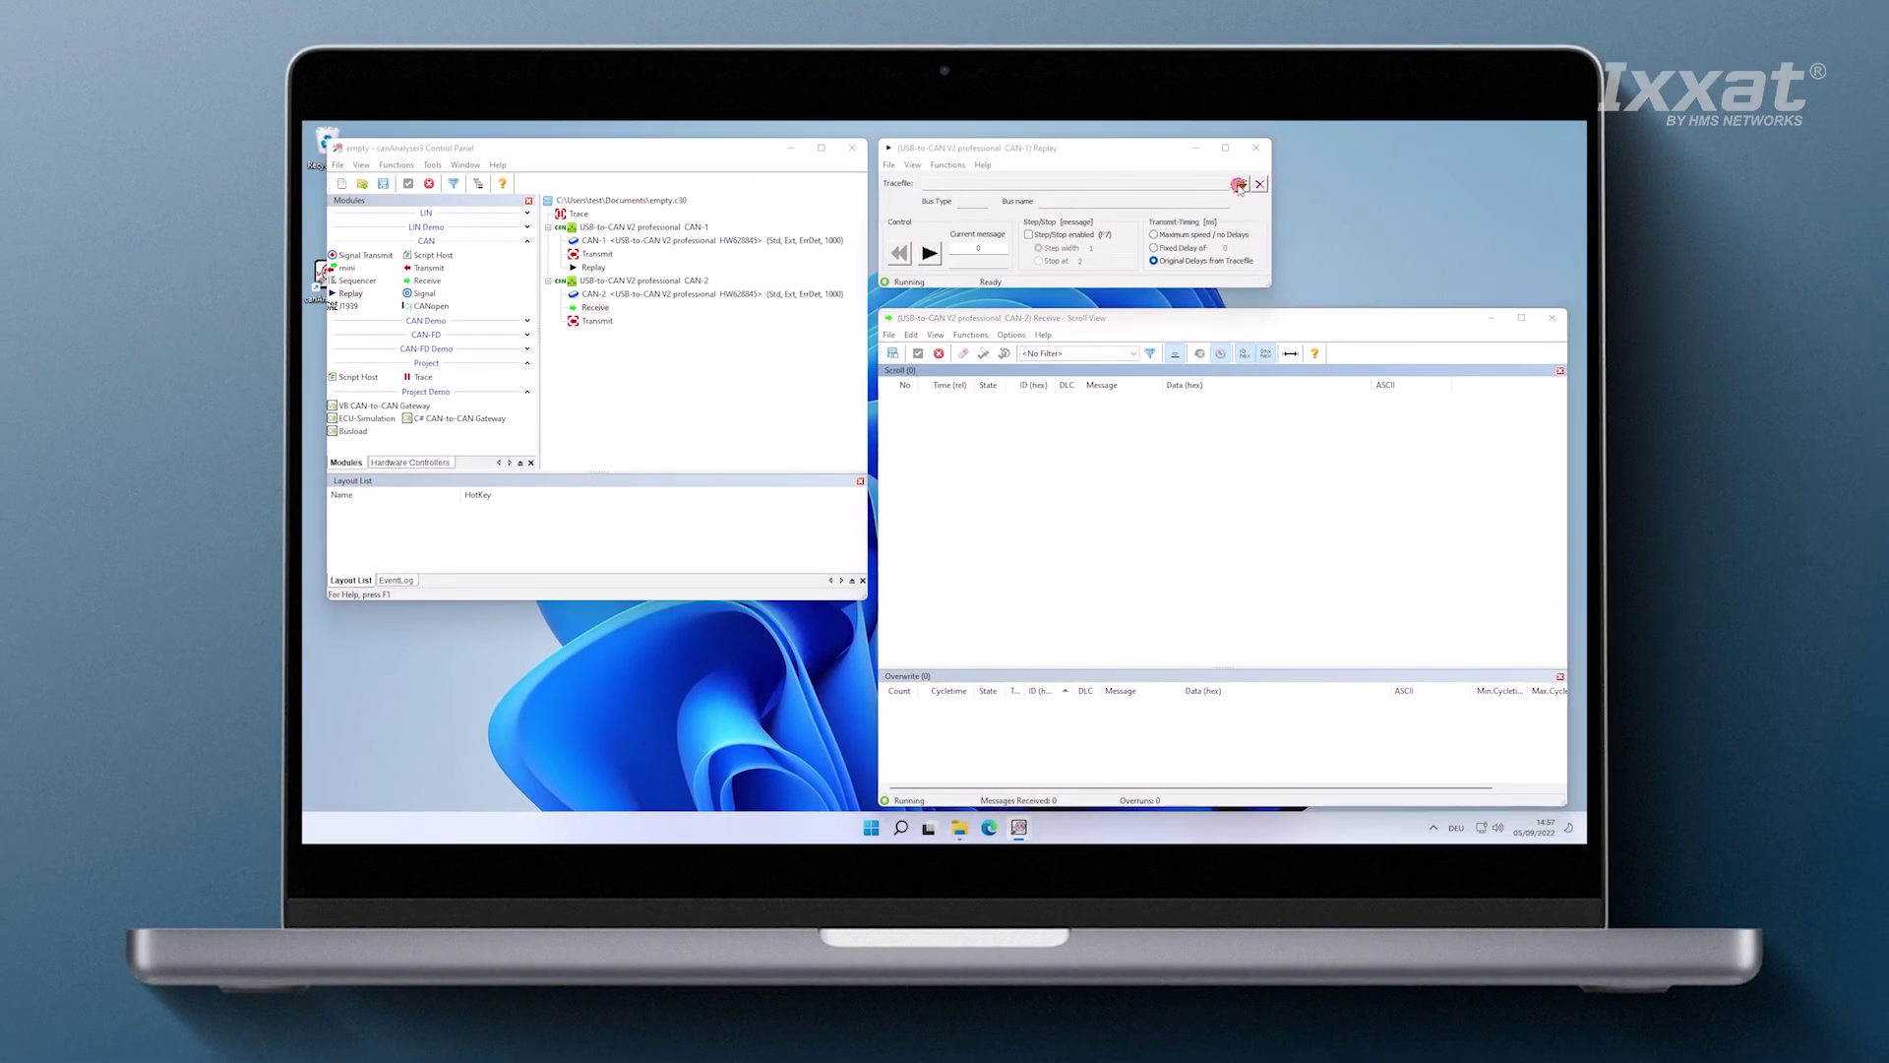
click(1248, 184)
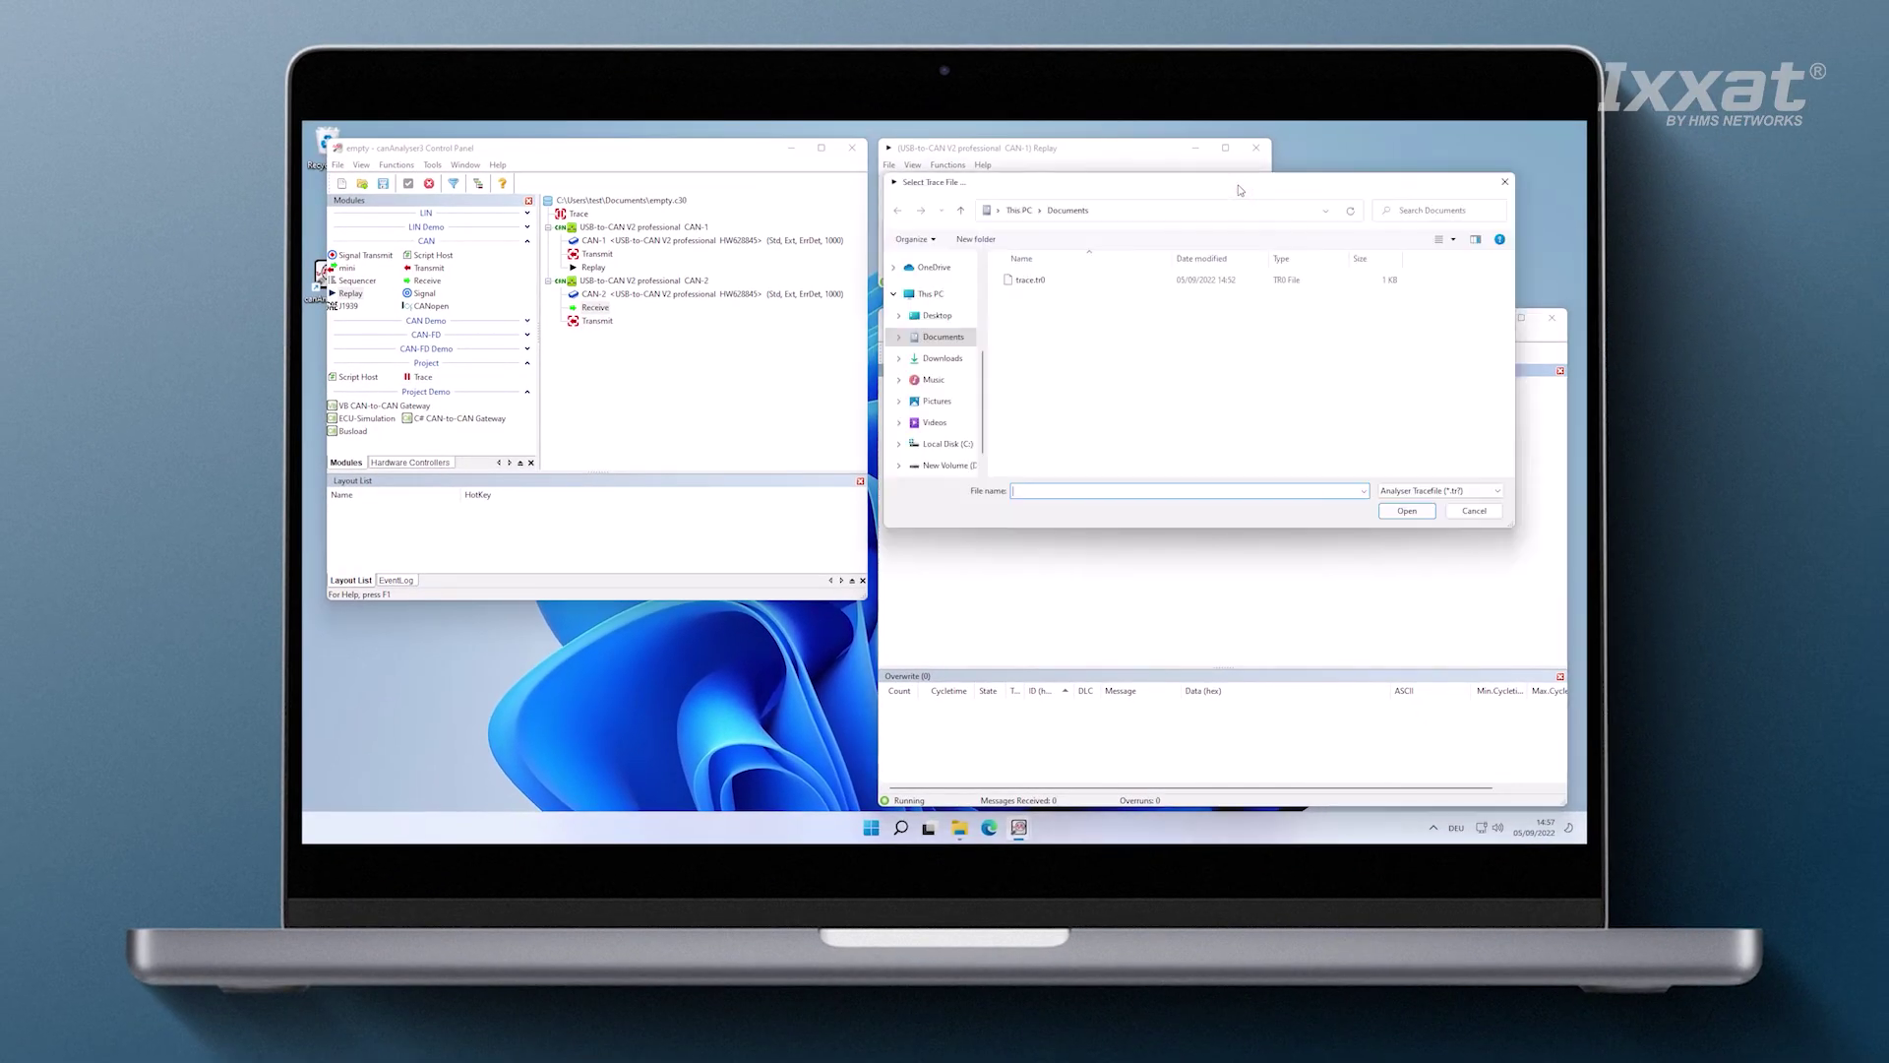
click(1028, 283)
click(1395, 510)
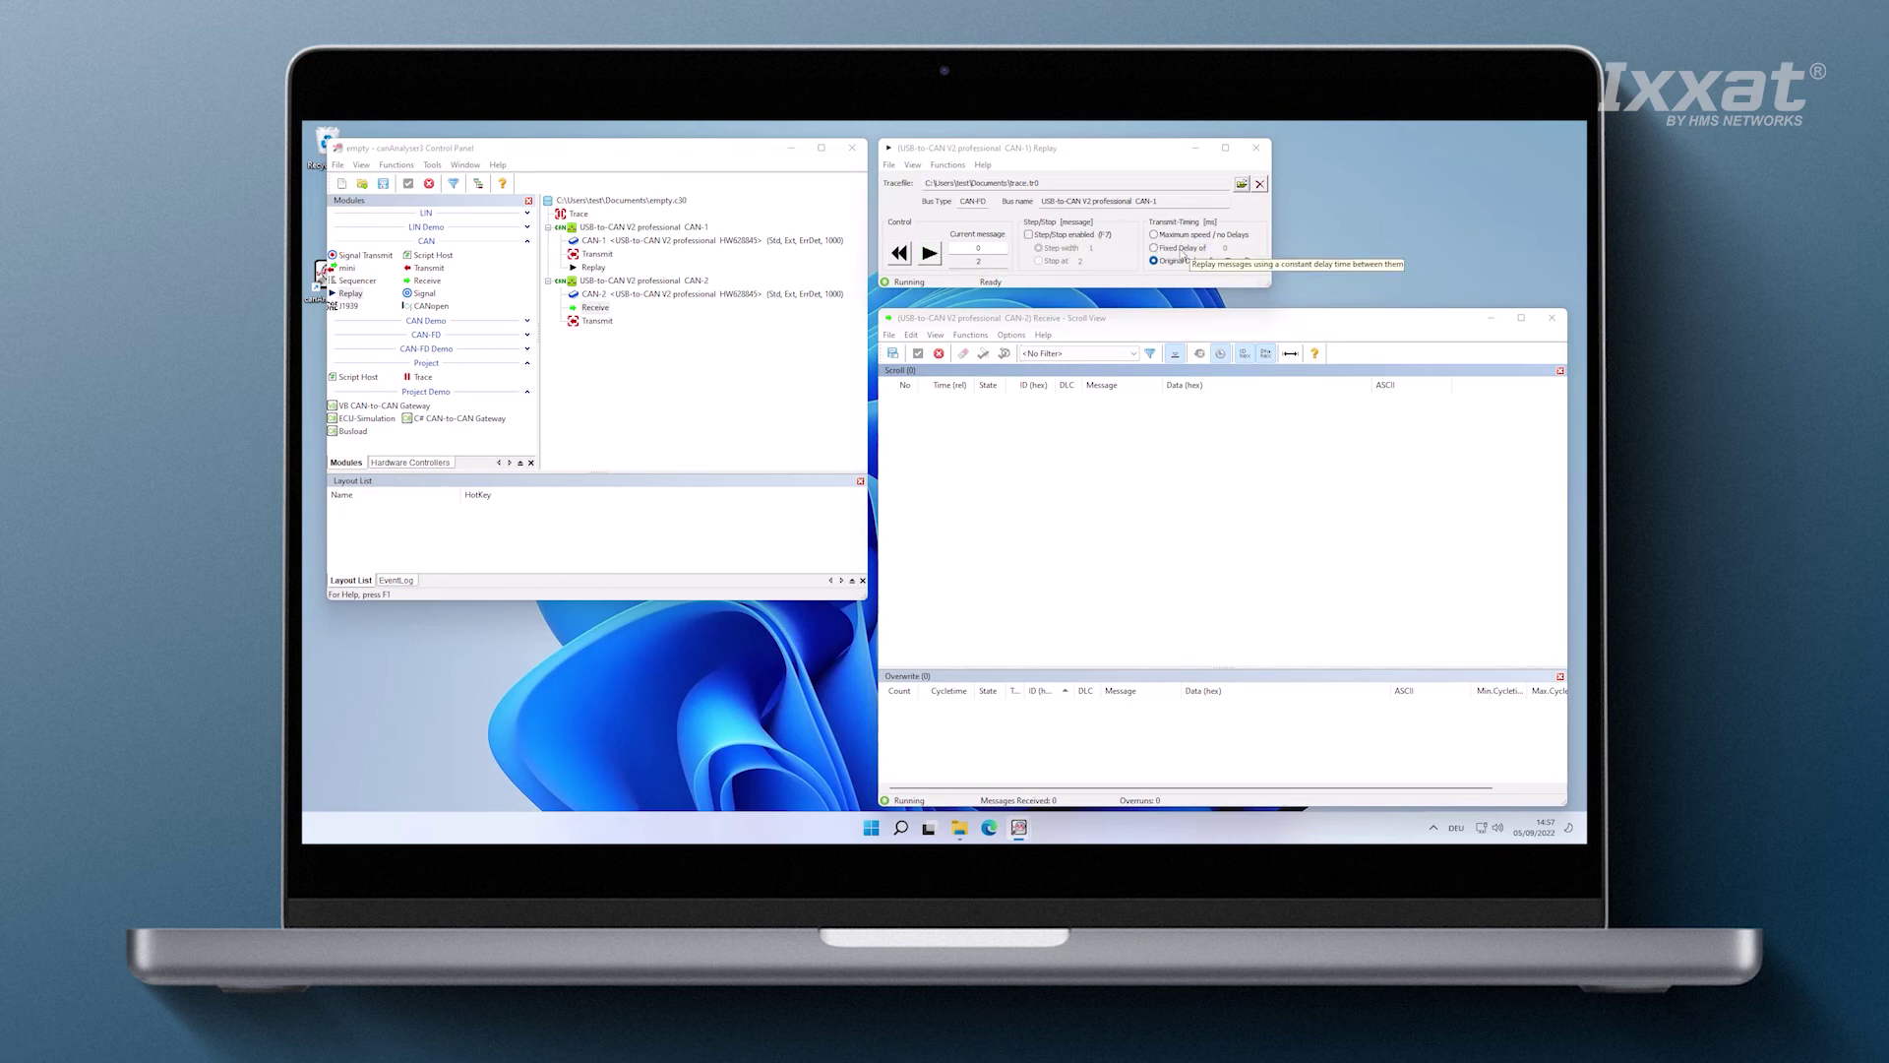
click(932, 261)
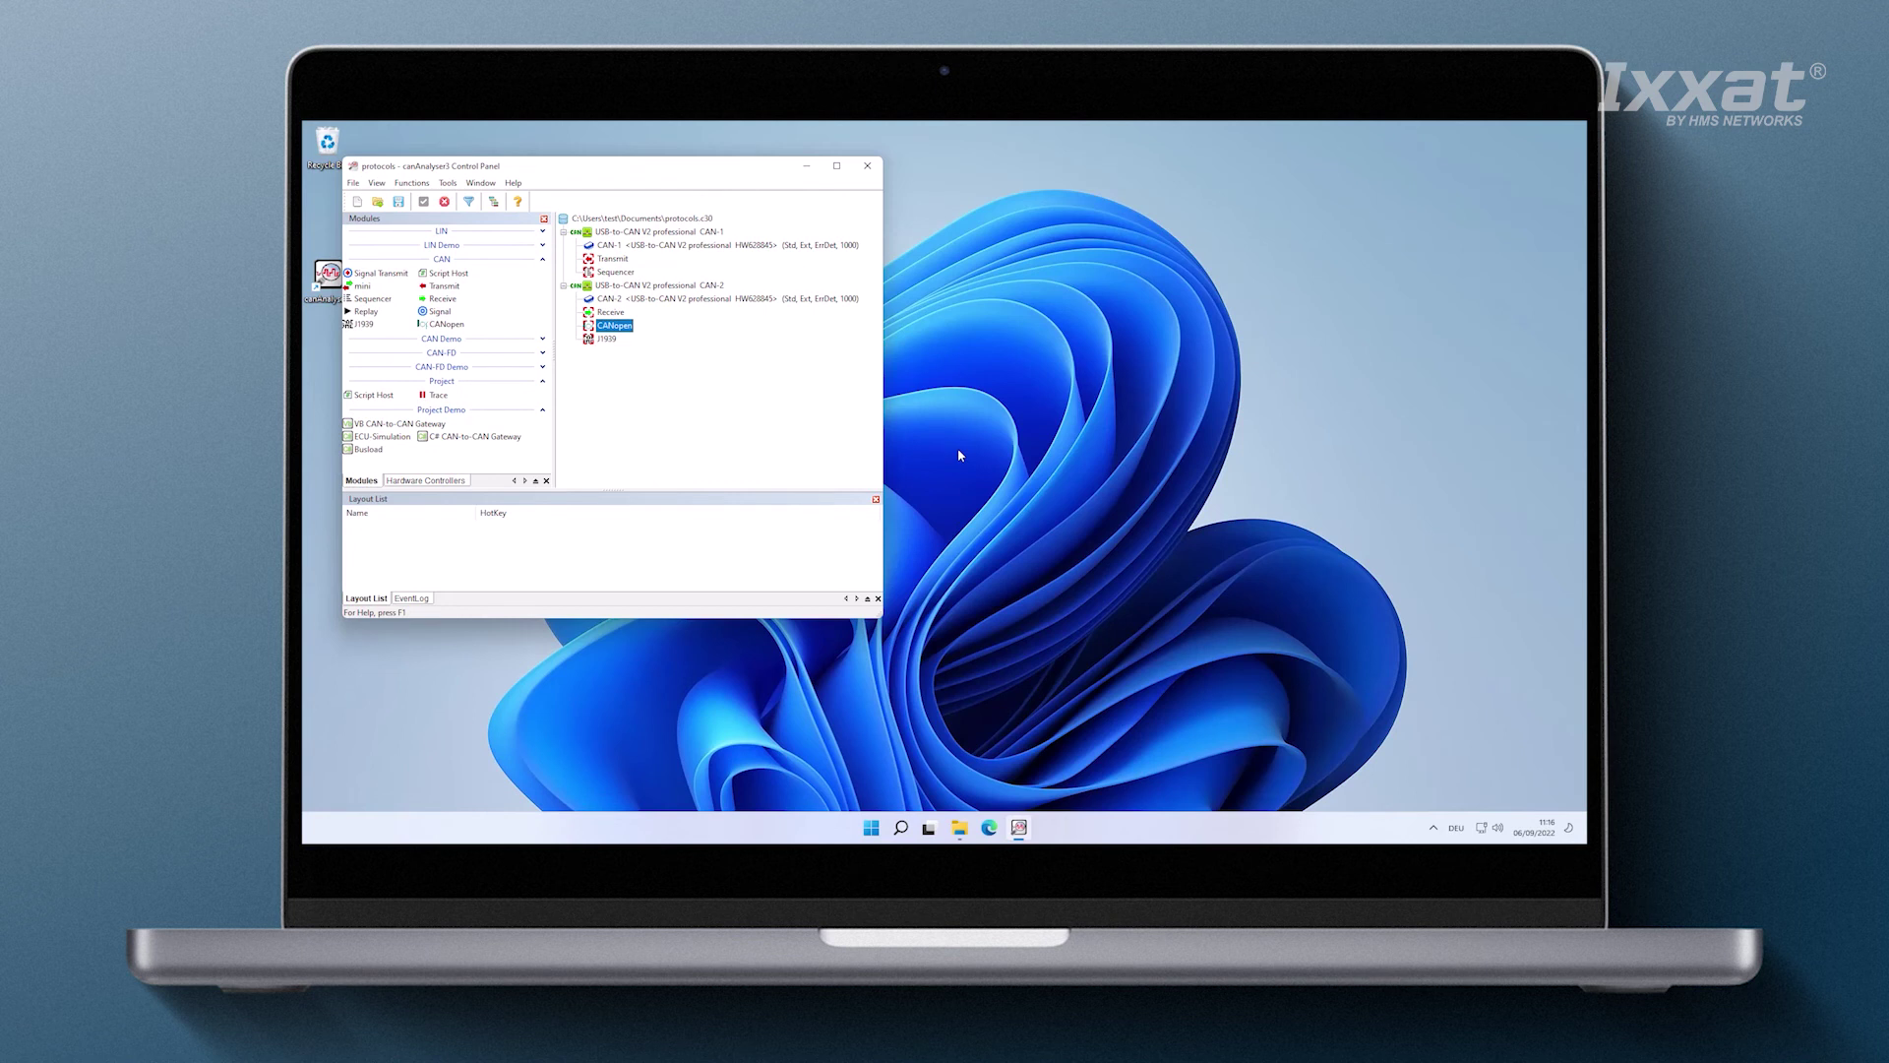
- Run and stop the canopen_demo sequence on CAN-1 with CAN-2's CANopen view open
double_click(614, 326)
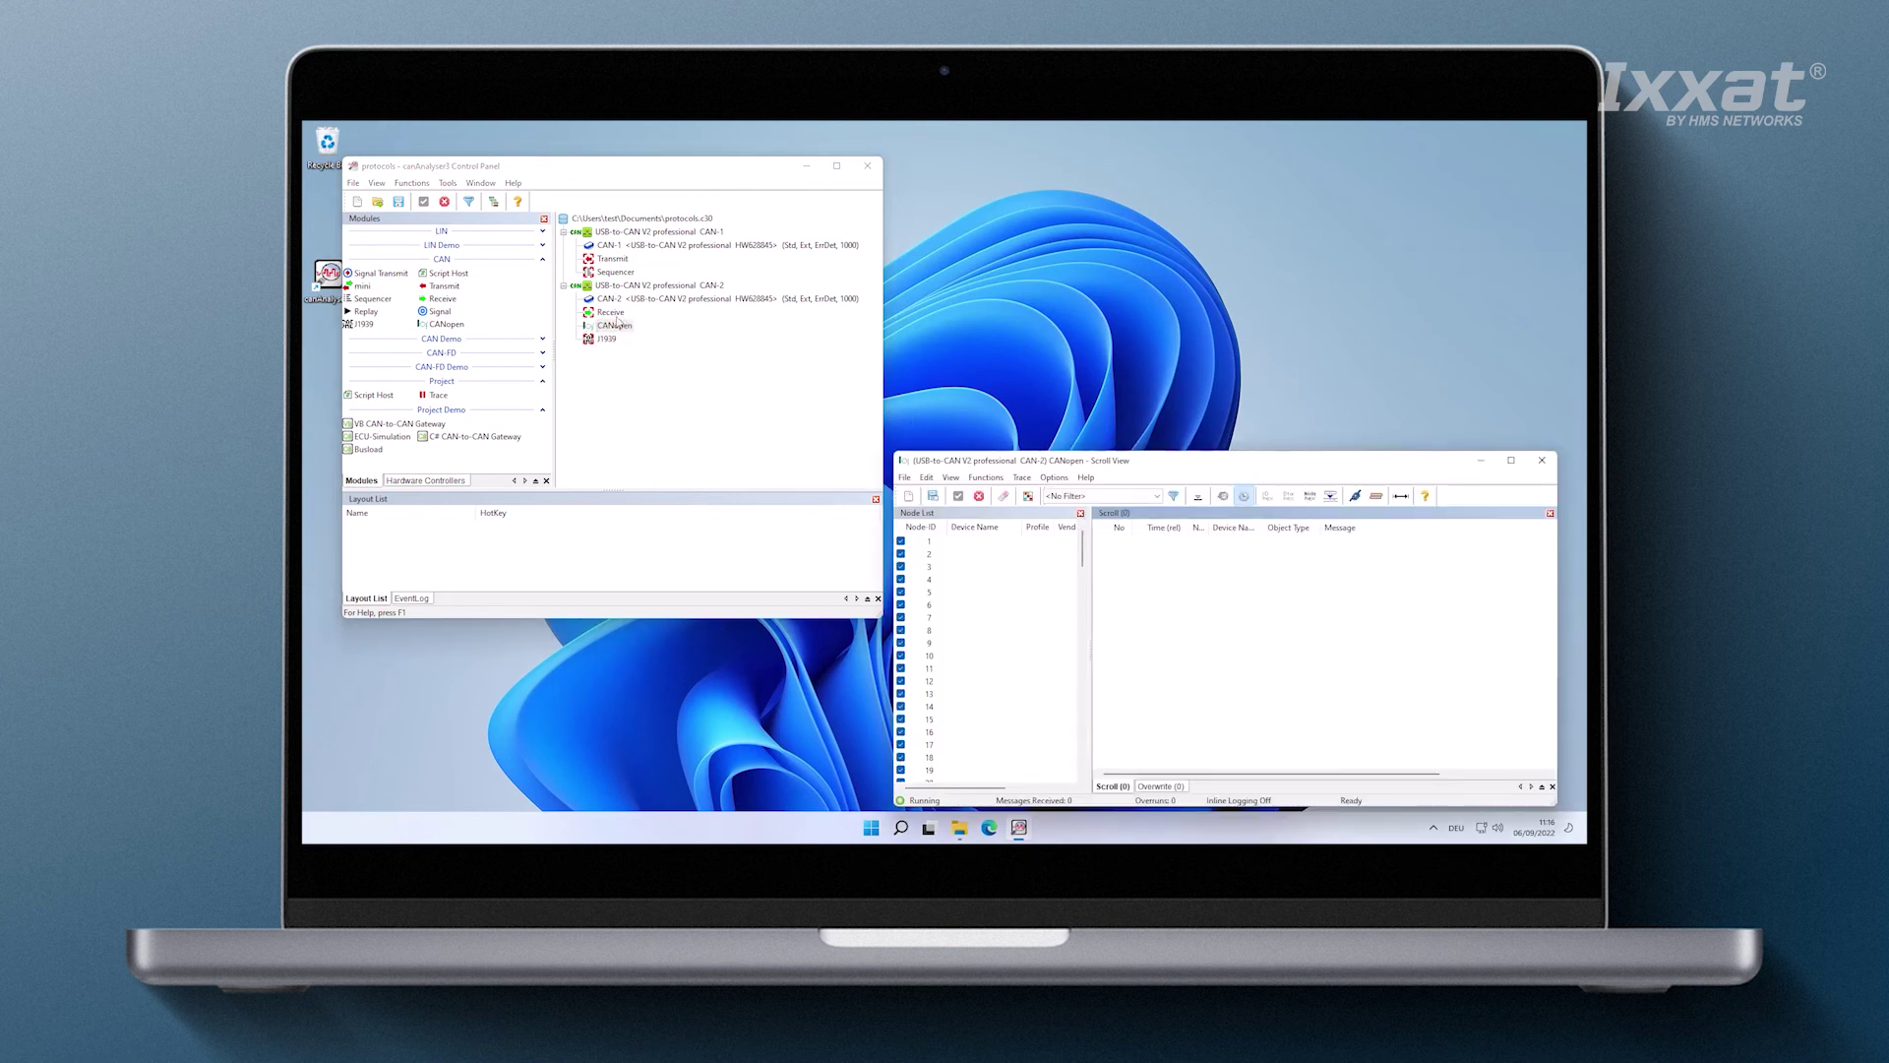
double_click(615, 273)
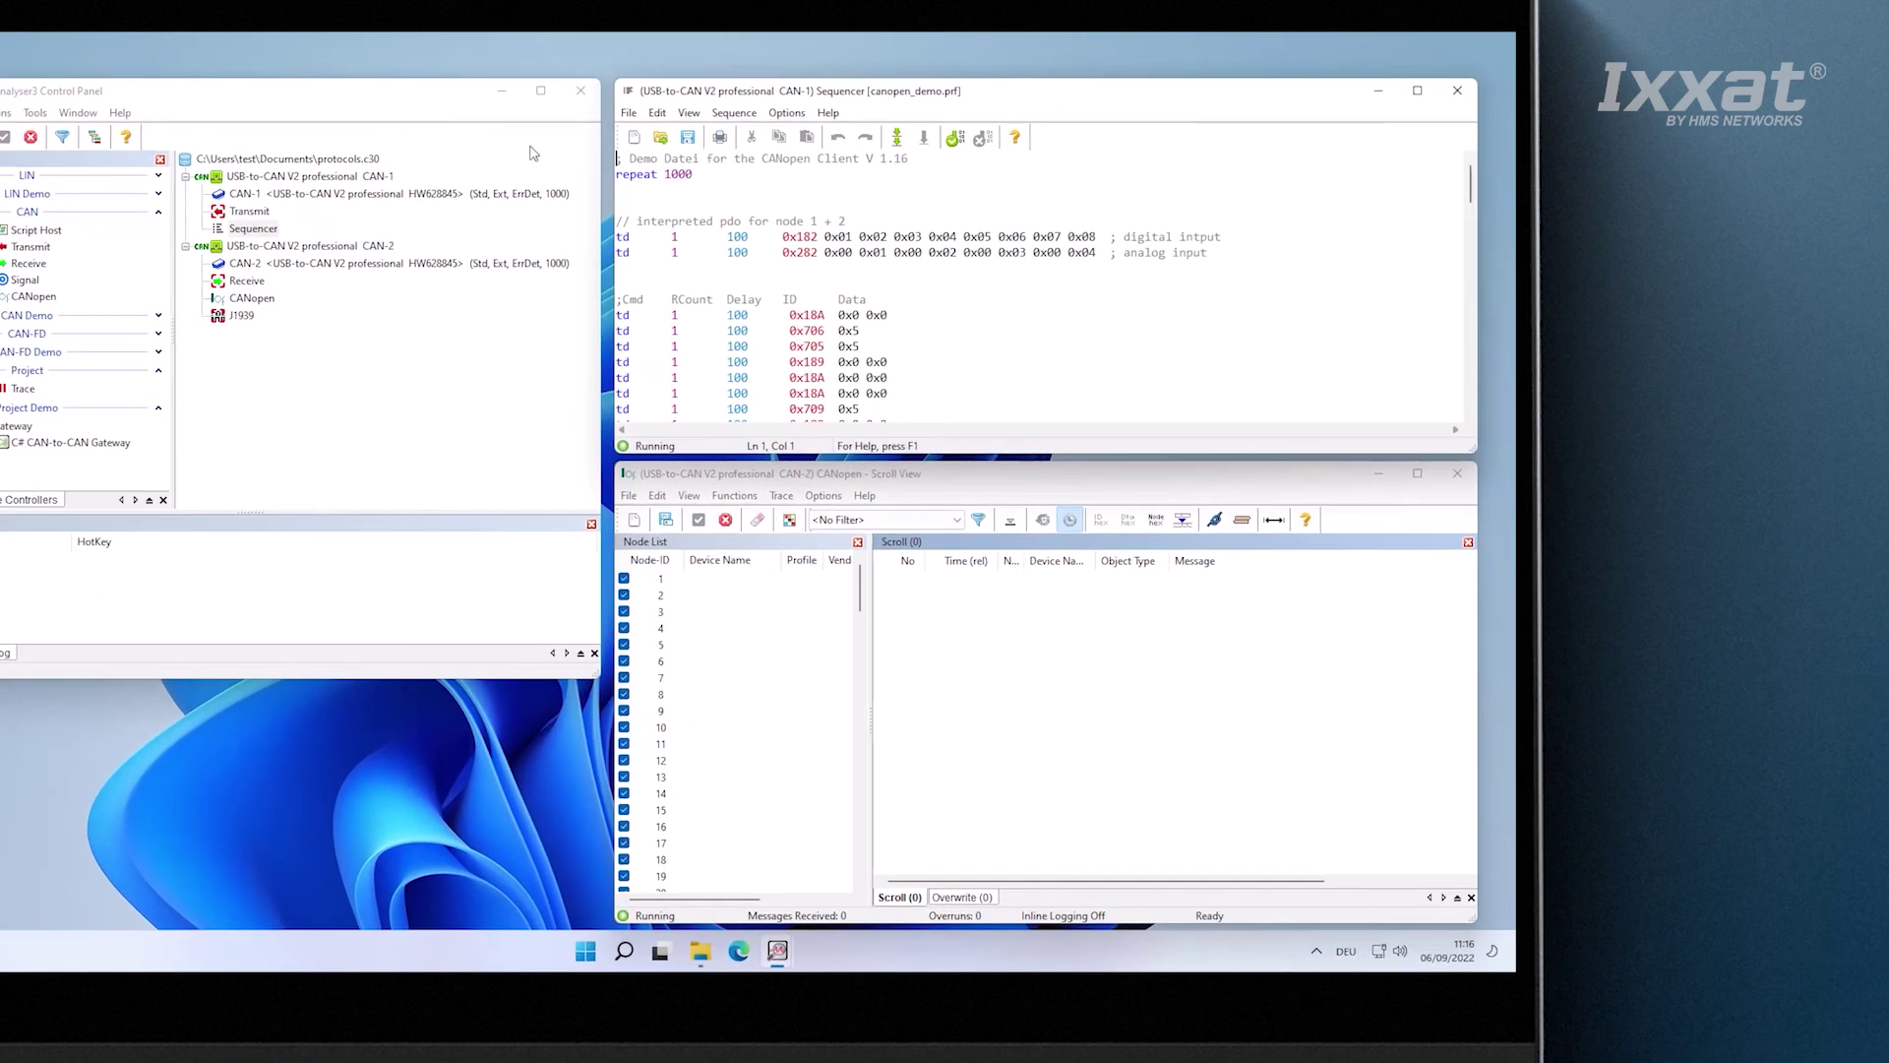
click(954, 137)
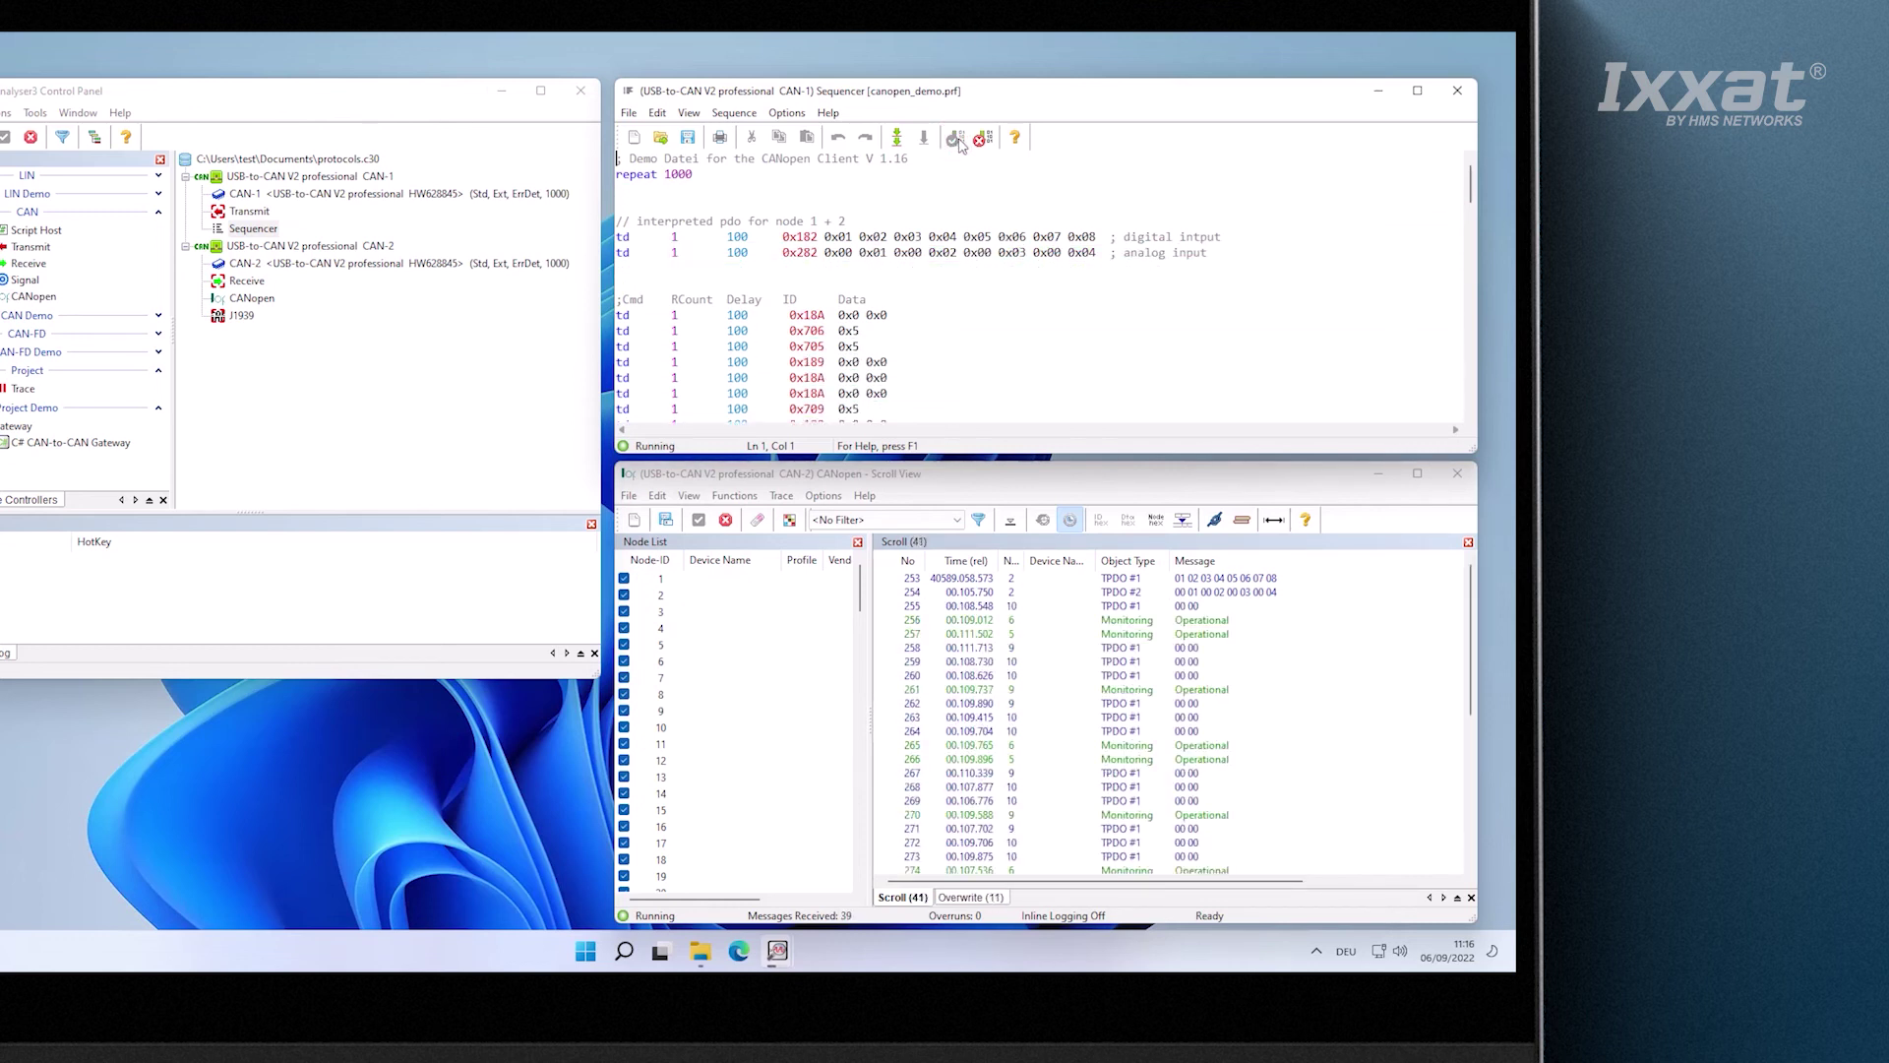
click(981, 138)
drag(1474, 673, 1473, 817)
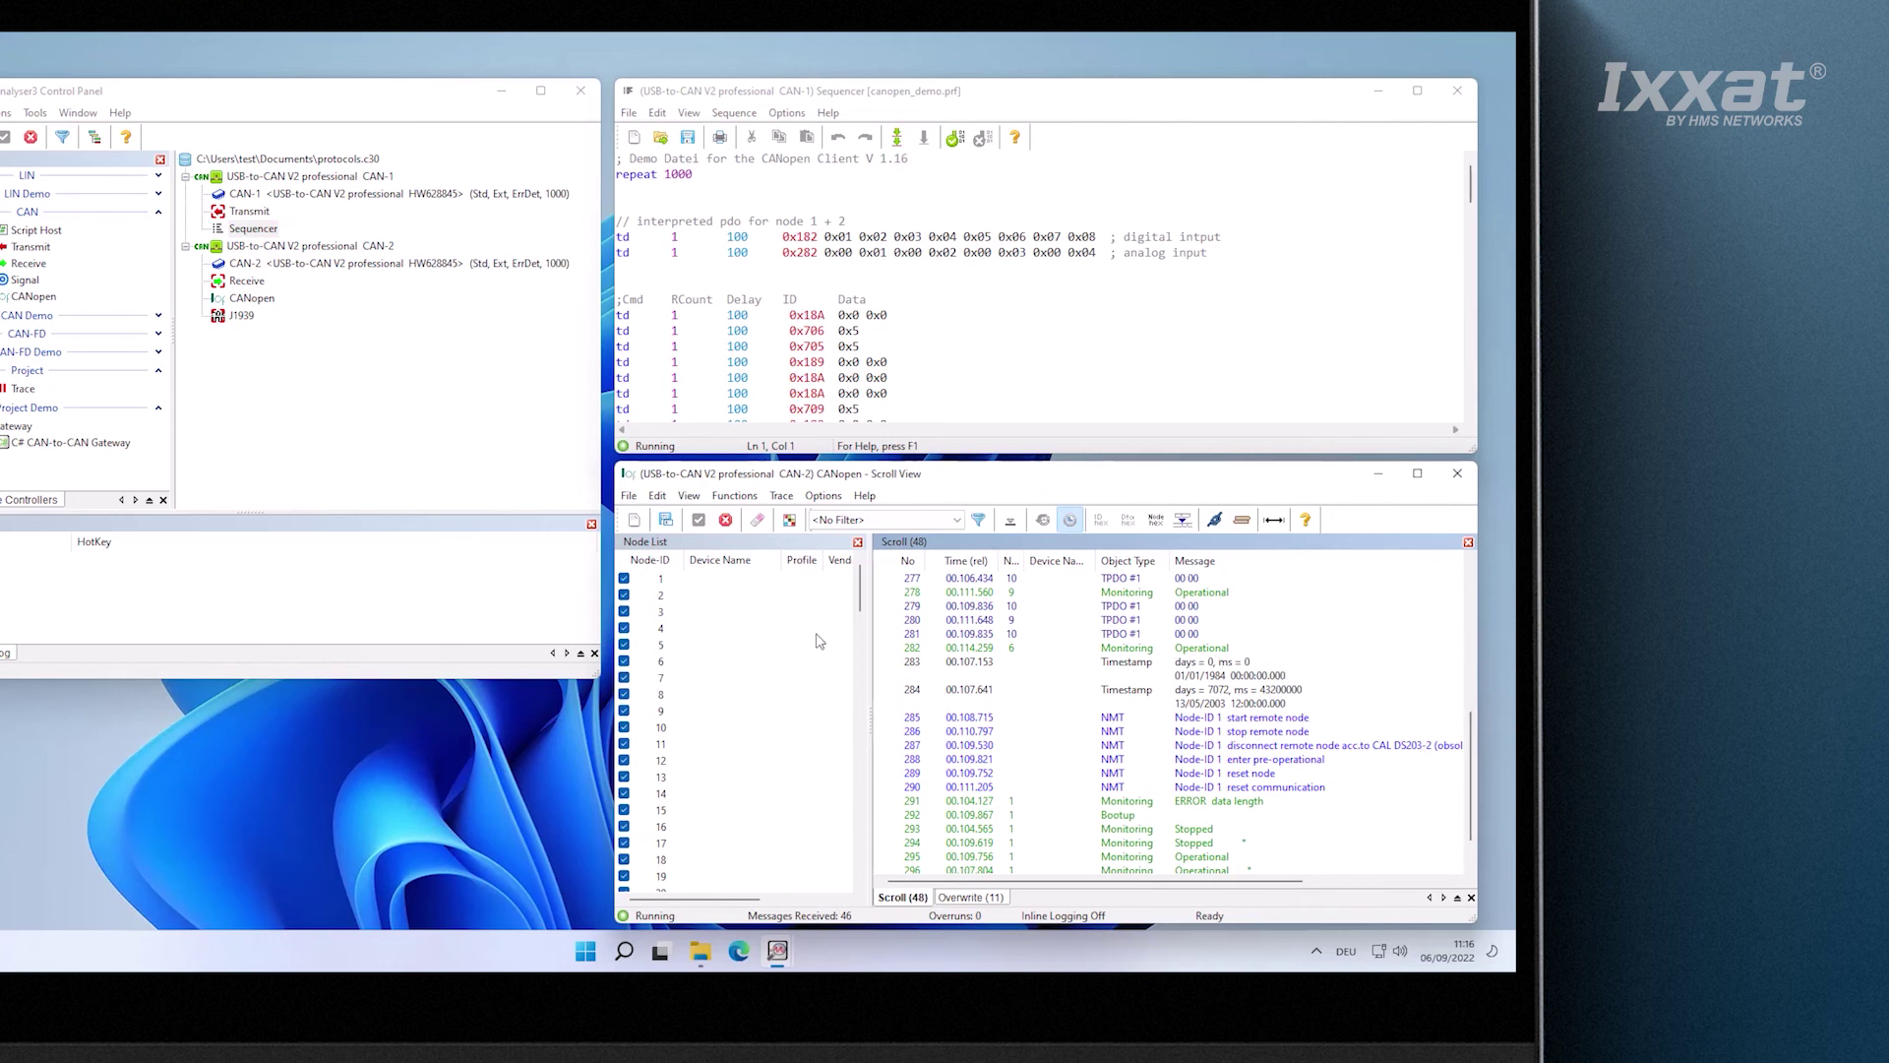
- Show hex ID and Data columns in the CANopen view, leaving Display Settings unchanged
click(794, 527)
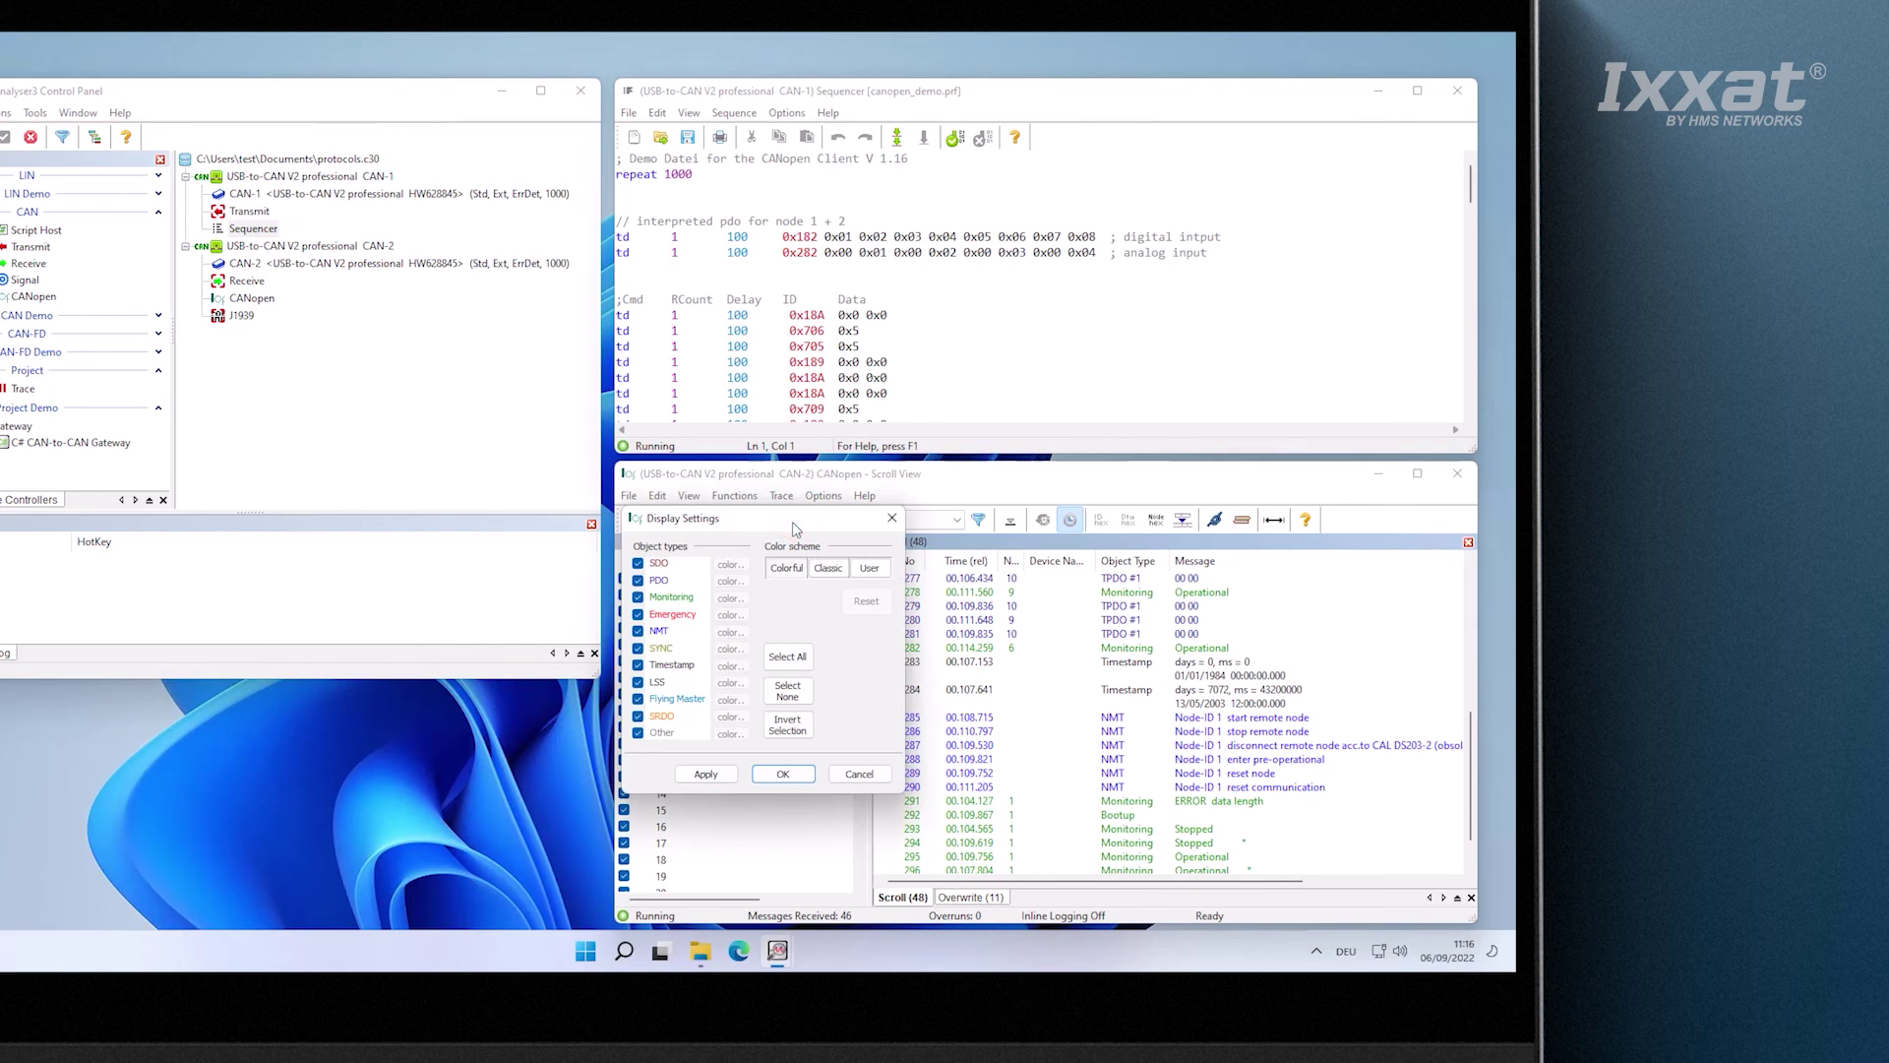
click(893, 520)
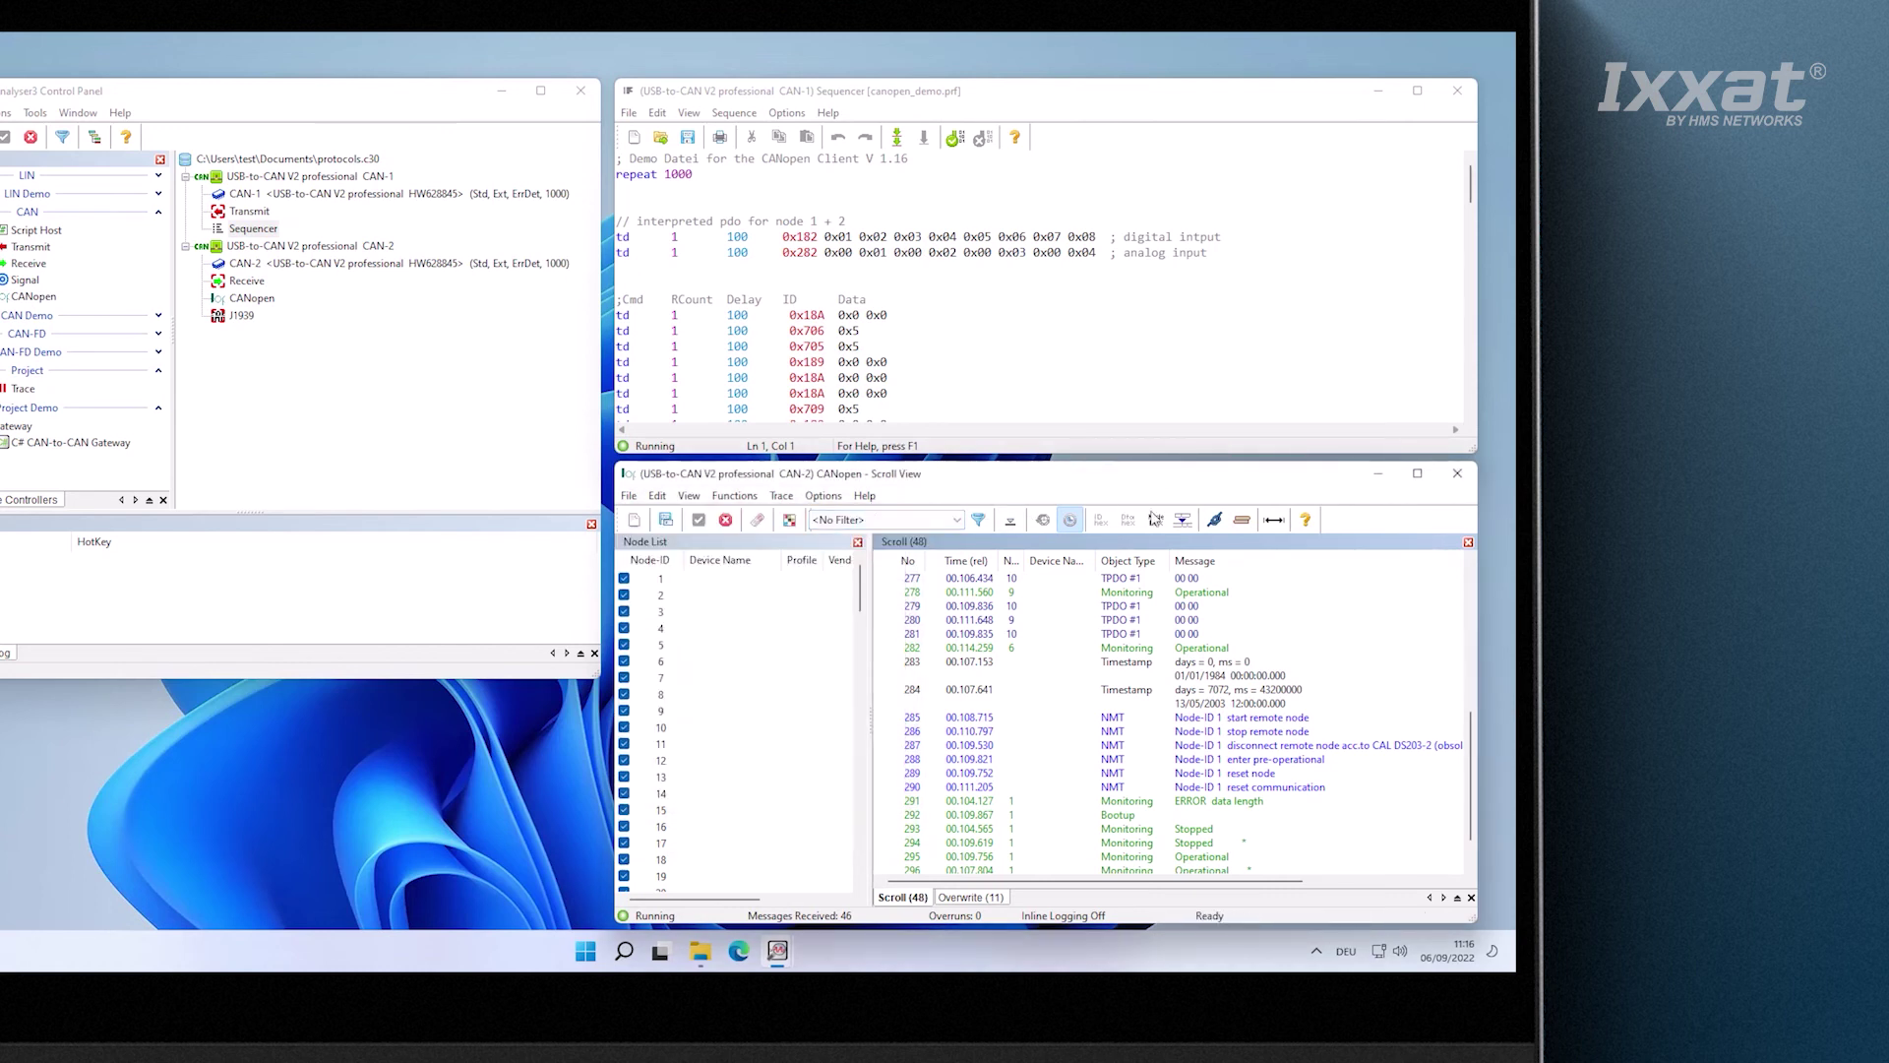
click(1182, 521)
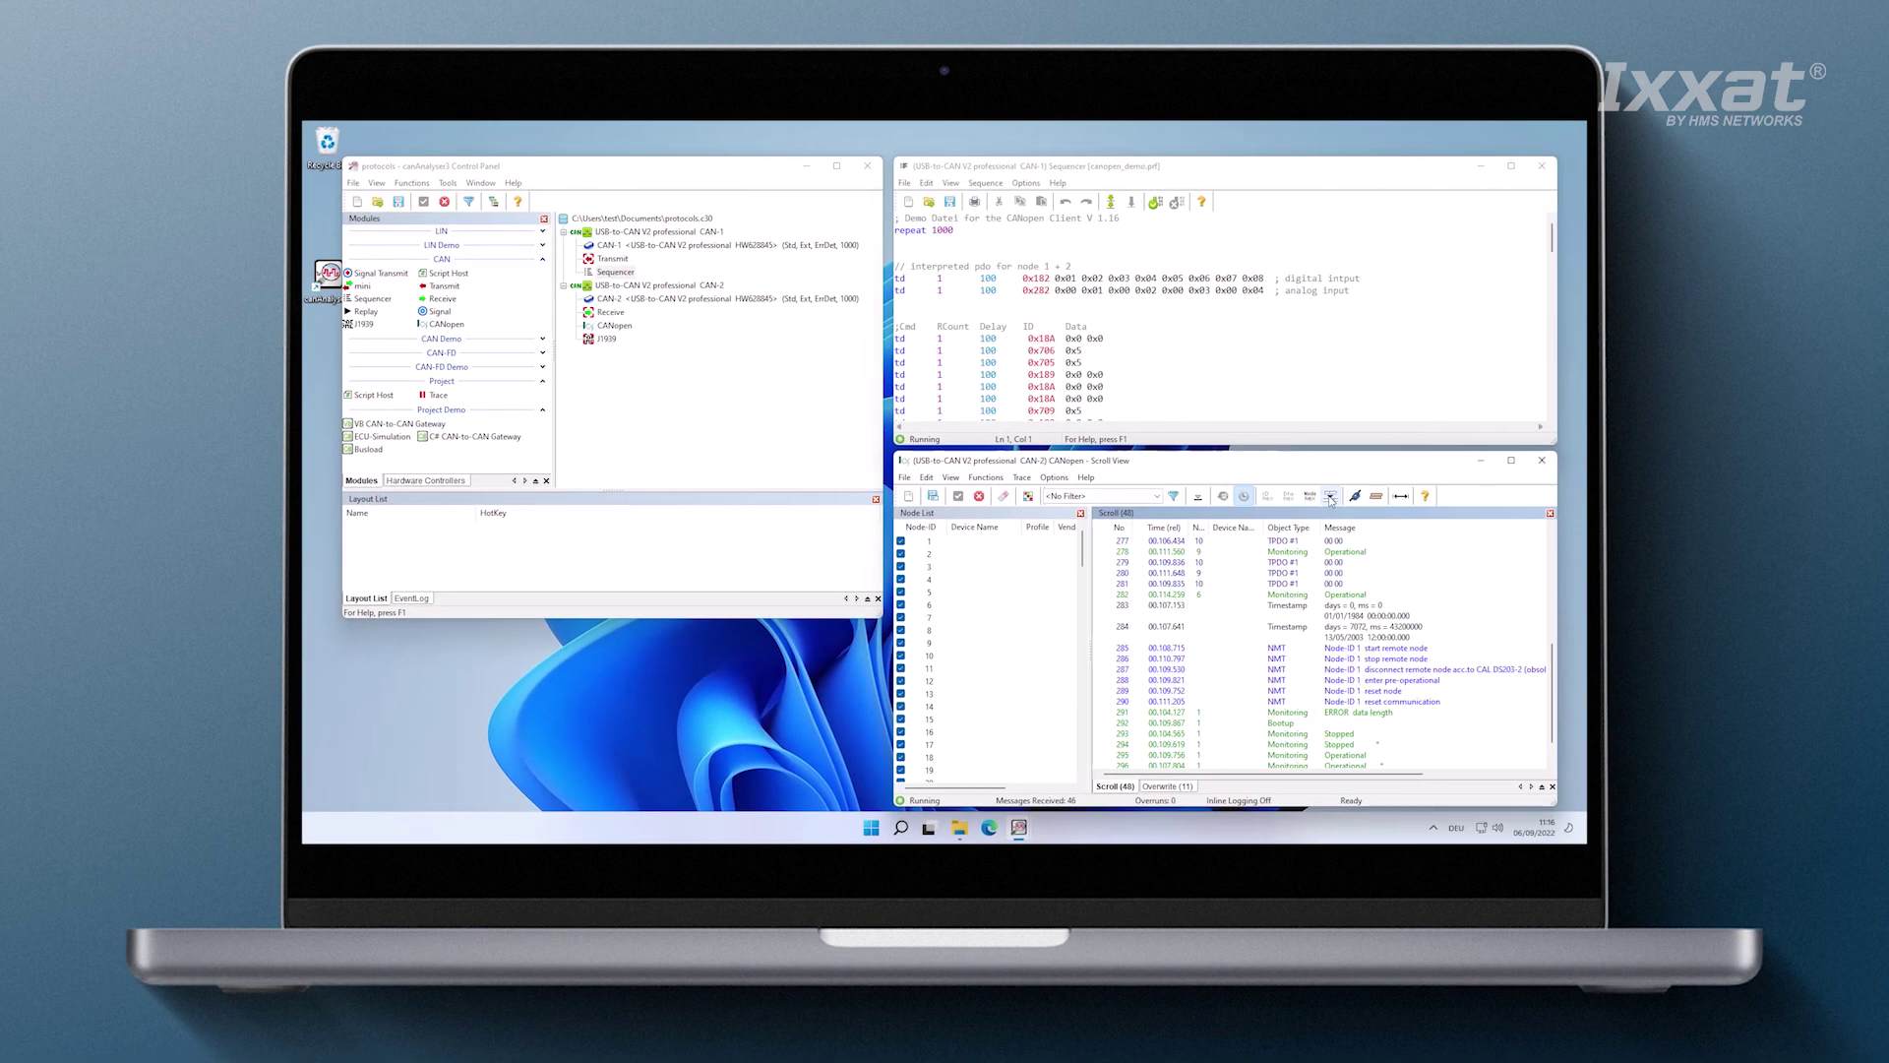
- Open CAN-2's J1939 view, clear it, and load the j1939_demodata.prf batch profile
double_click(605, 339)
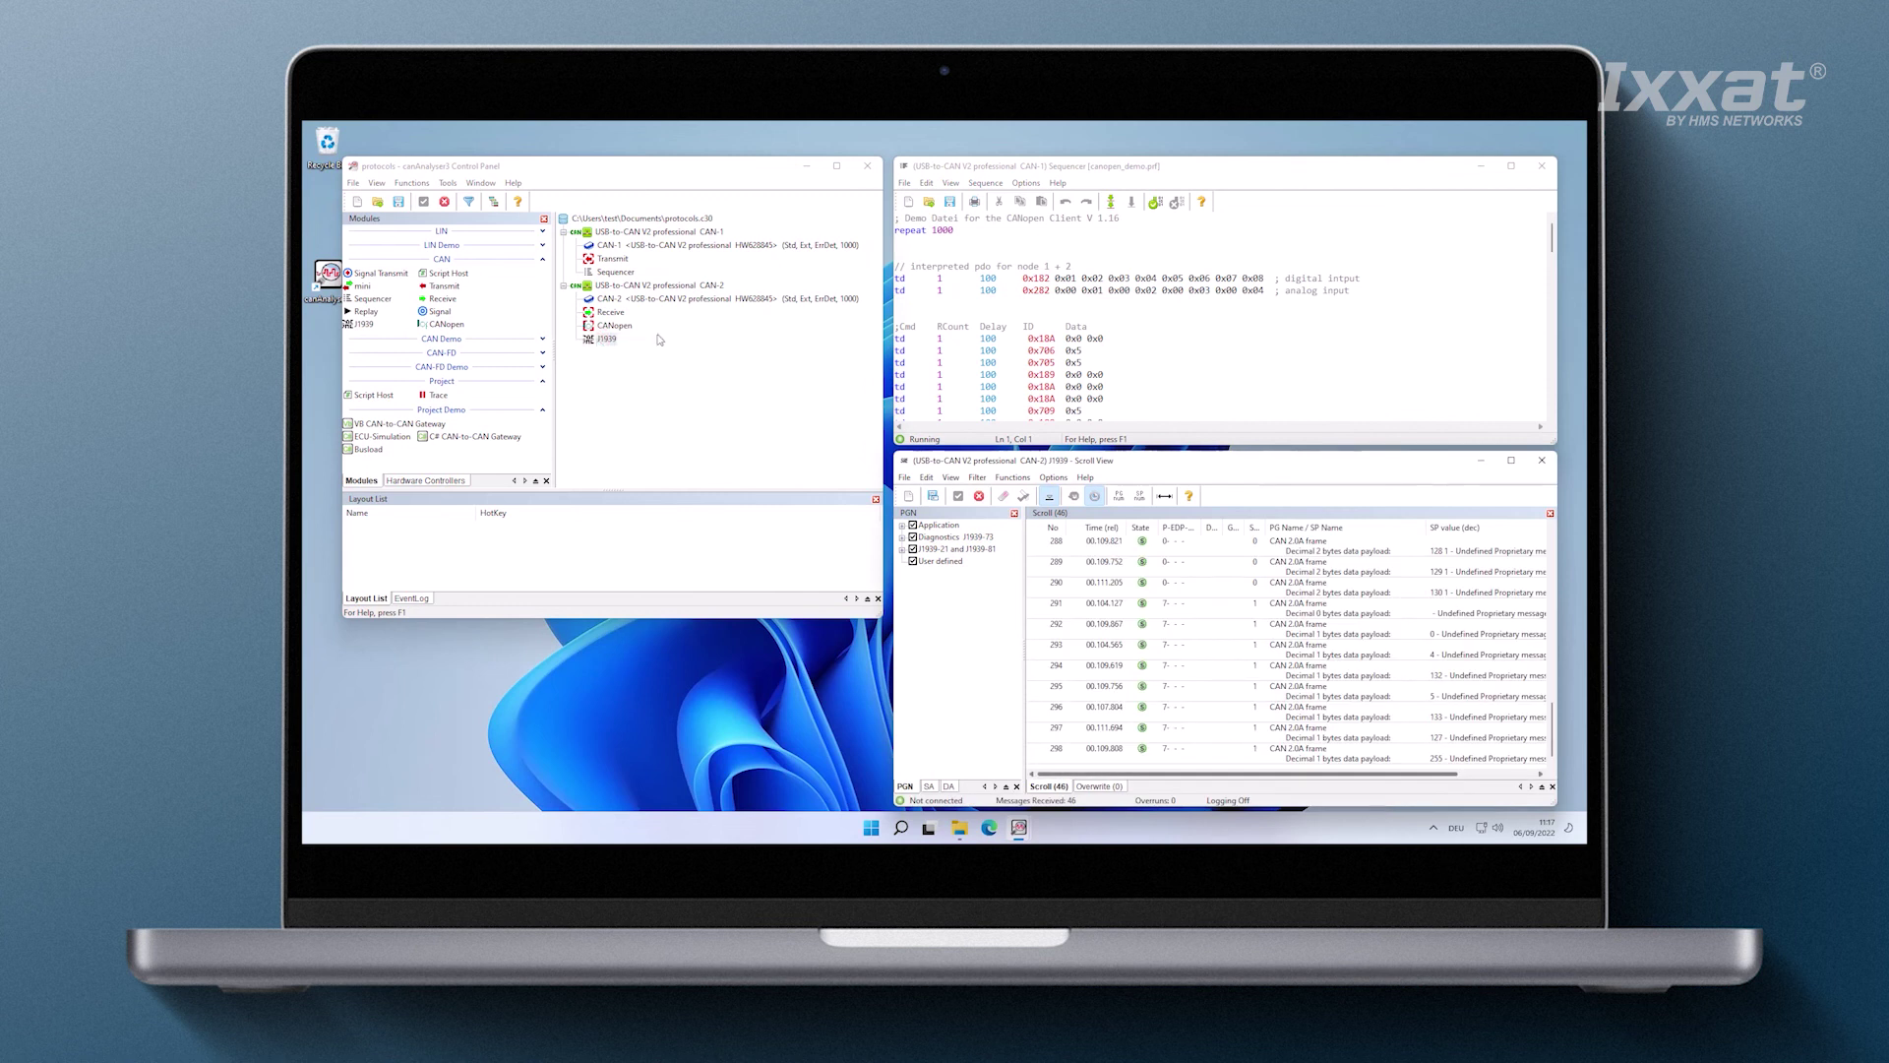
click(1001, 497)
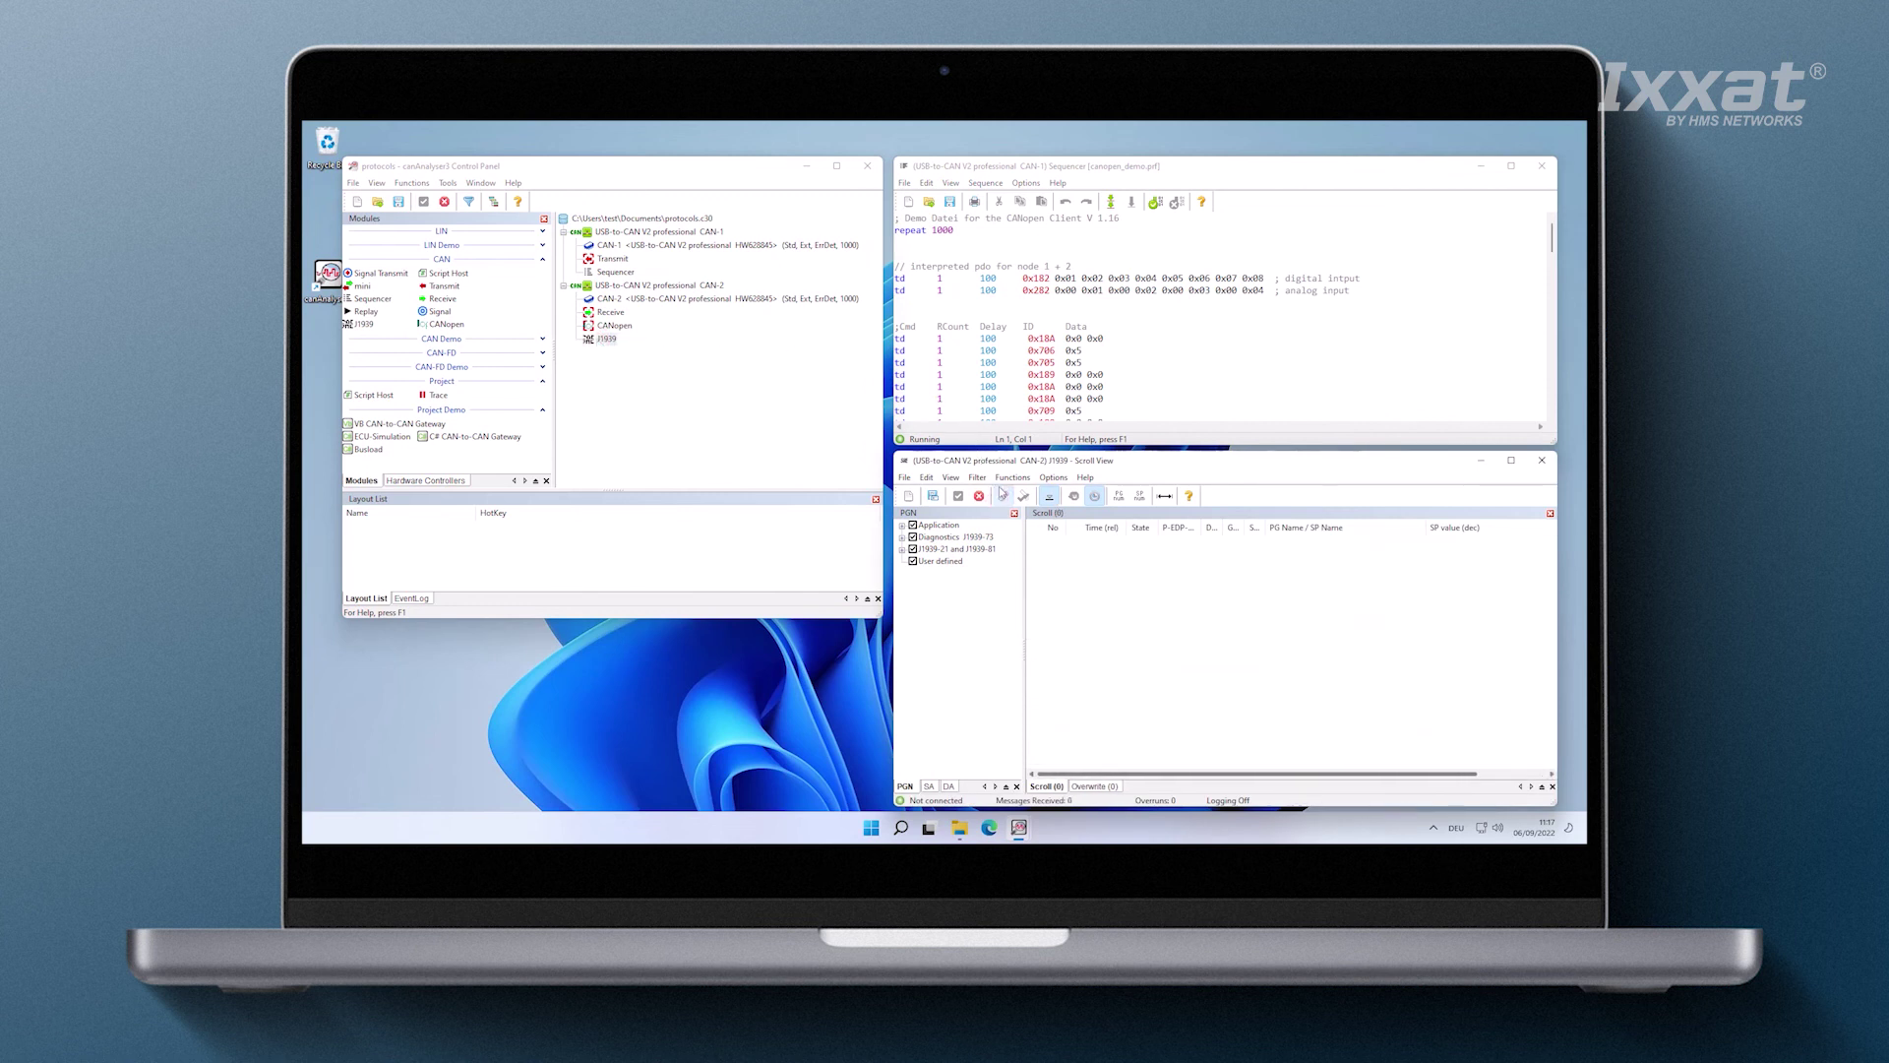
click(905, 182)
click(915, 214)
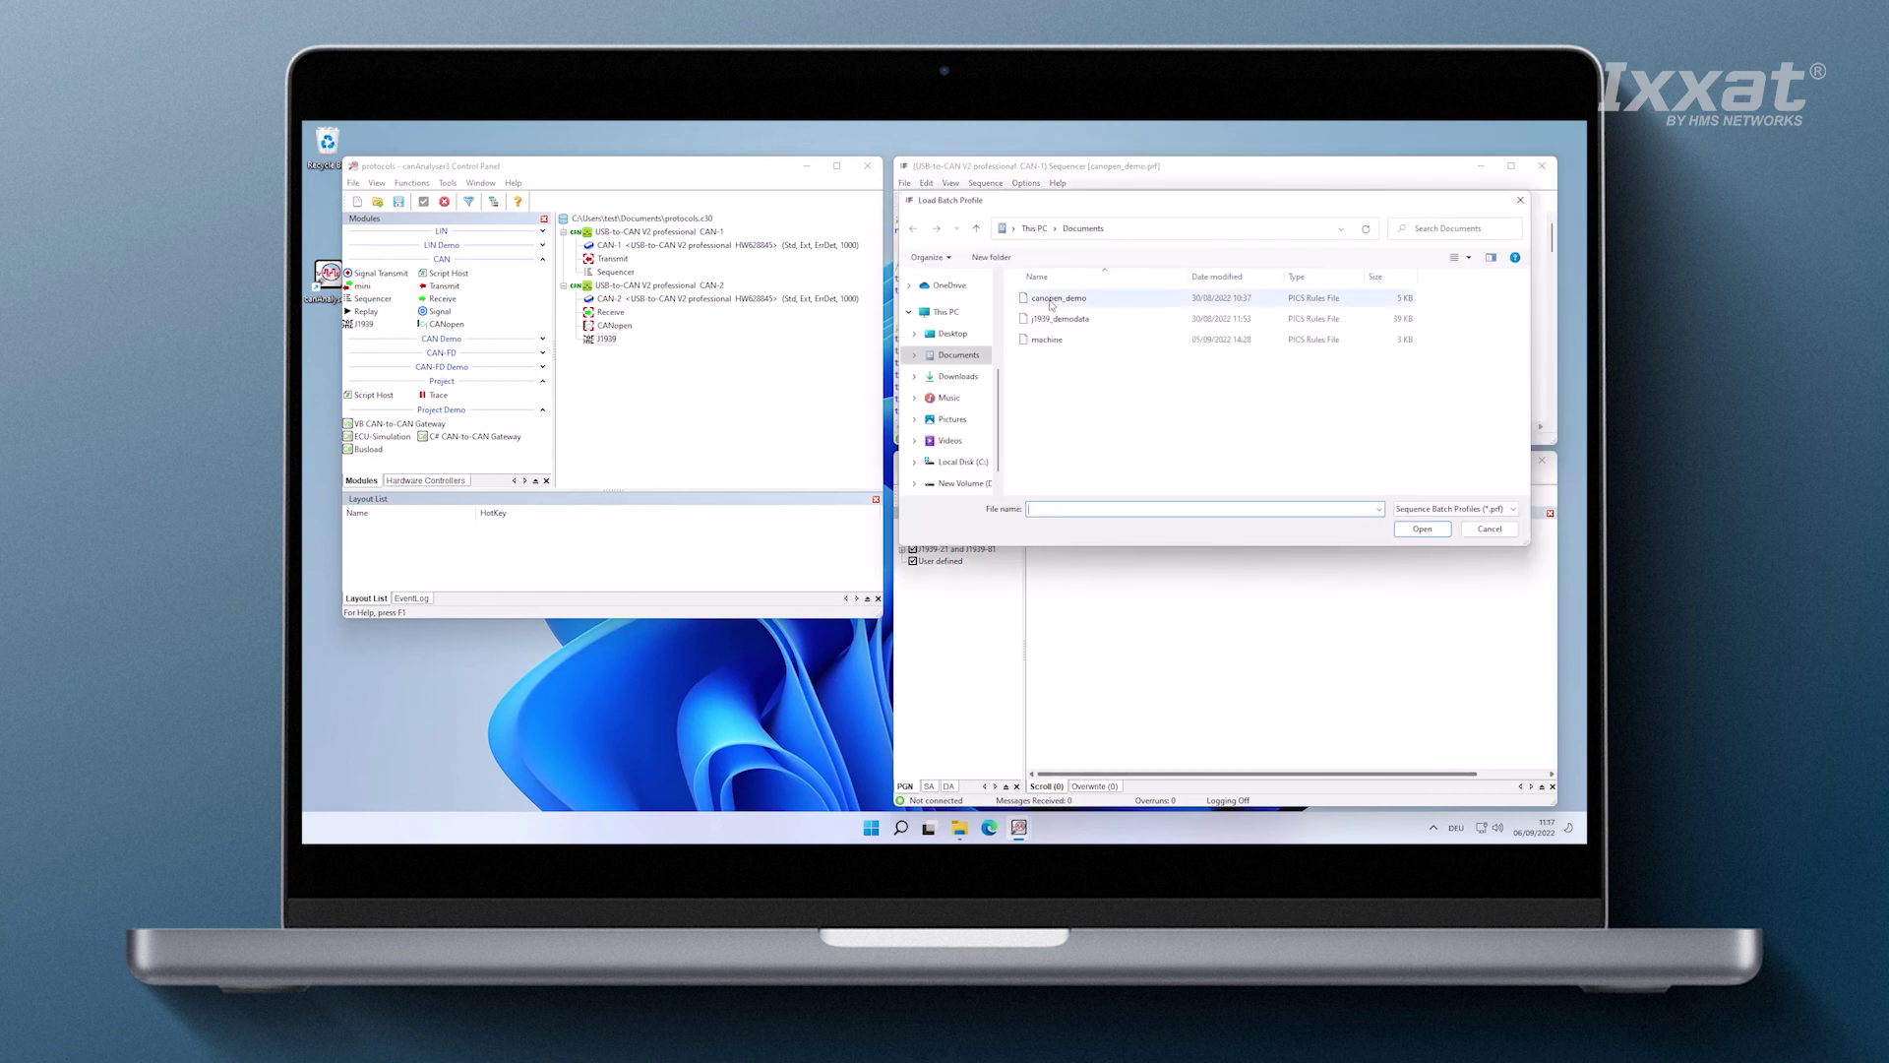
double_click(1050, 319)
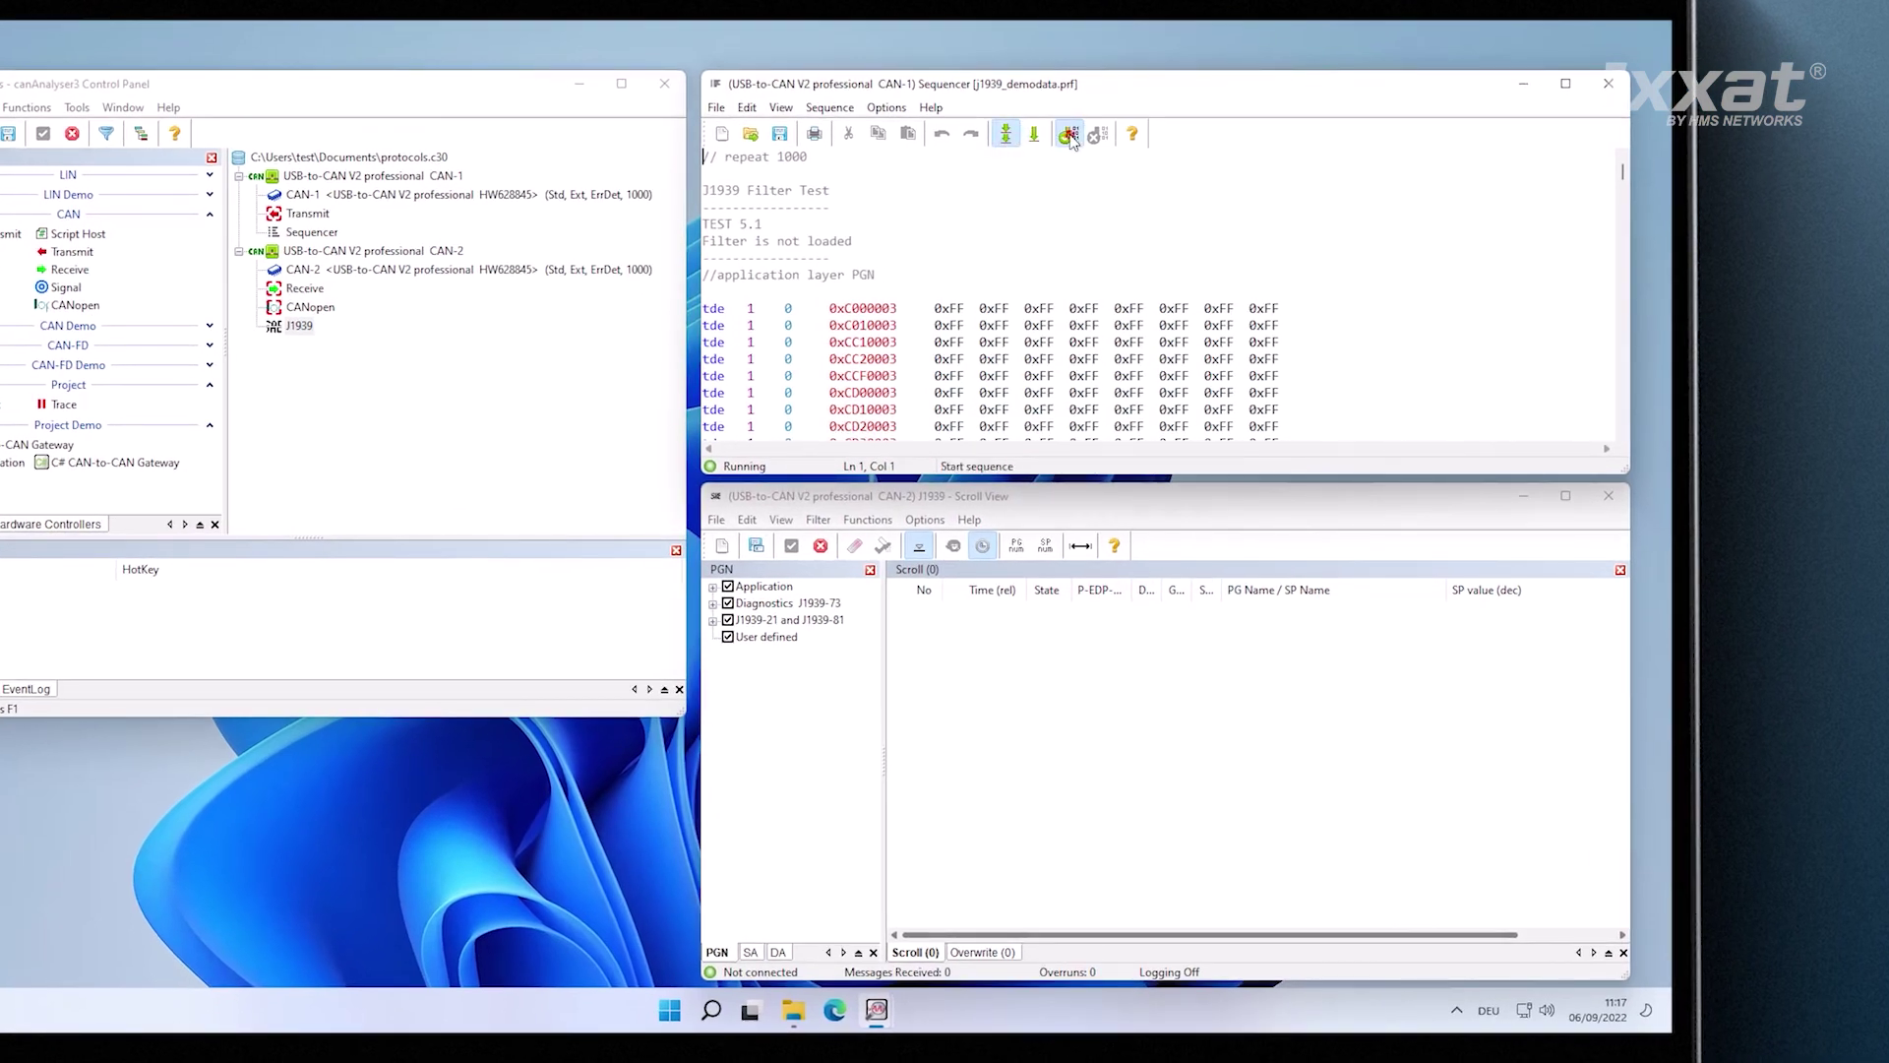
- Single-step the j1939_demodata sequence three times to send J1939 messages
click(1032, 134)
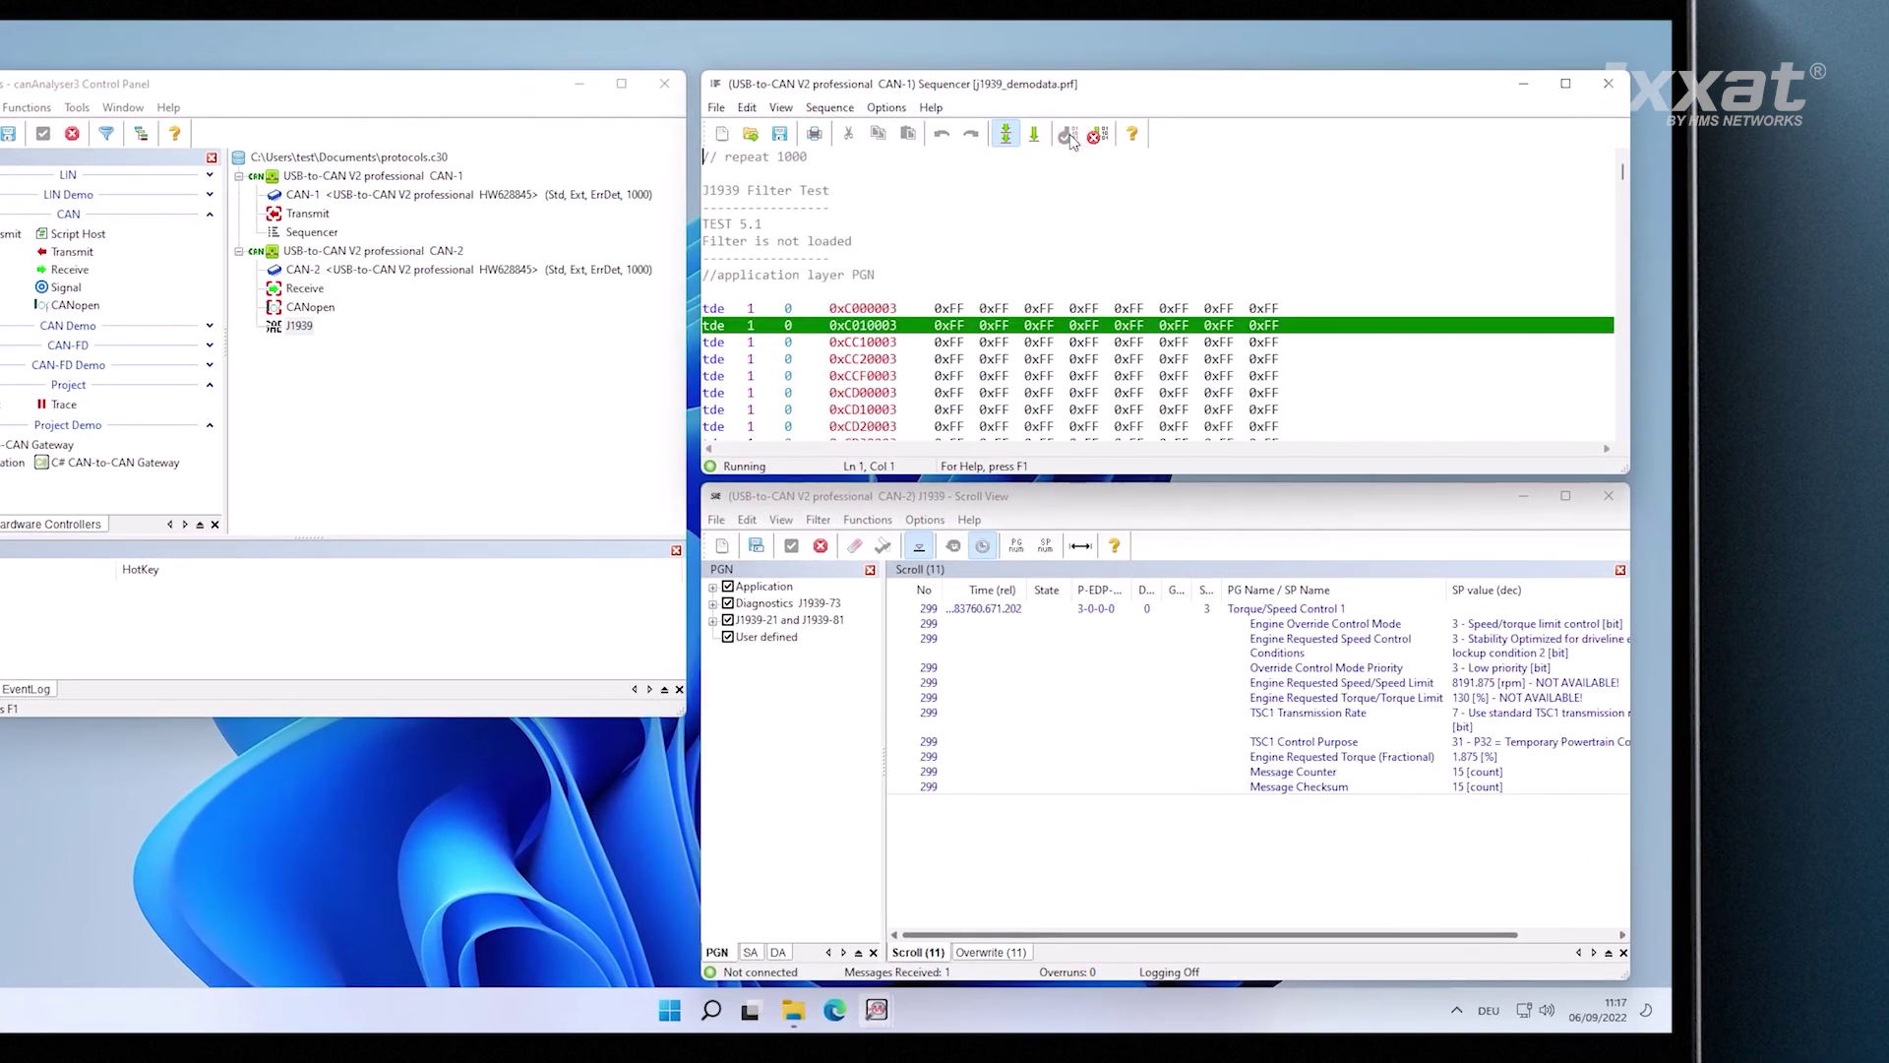
click(1035, 137)
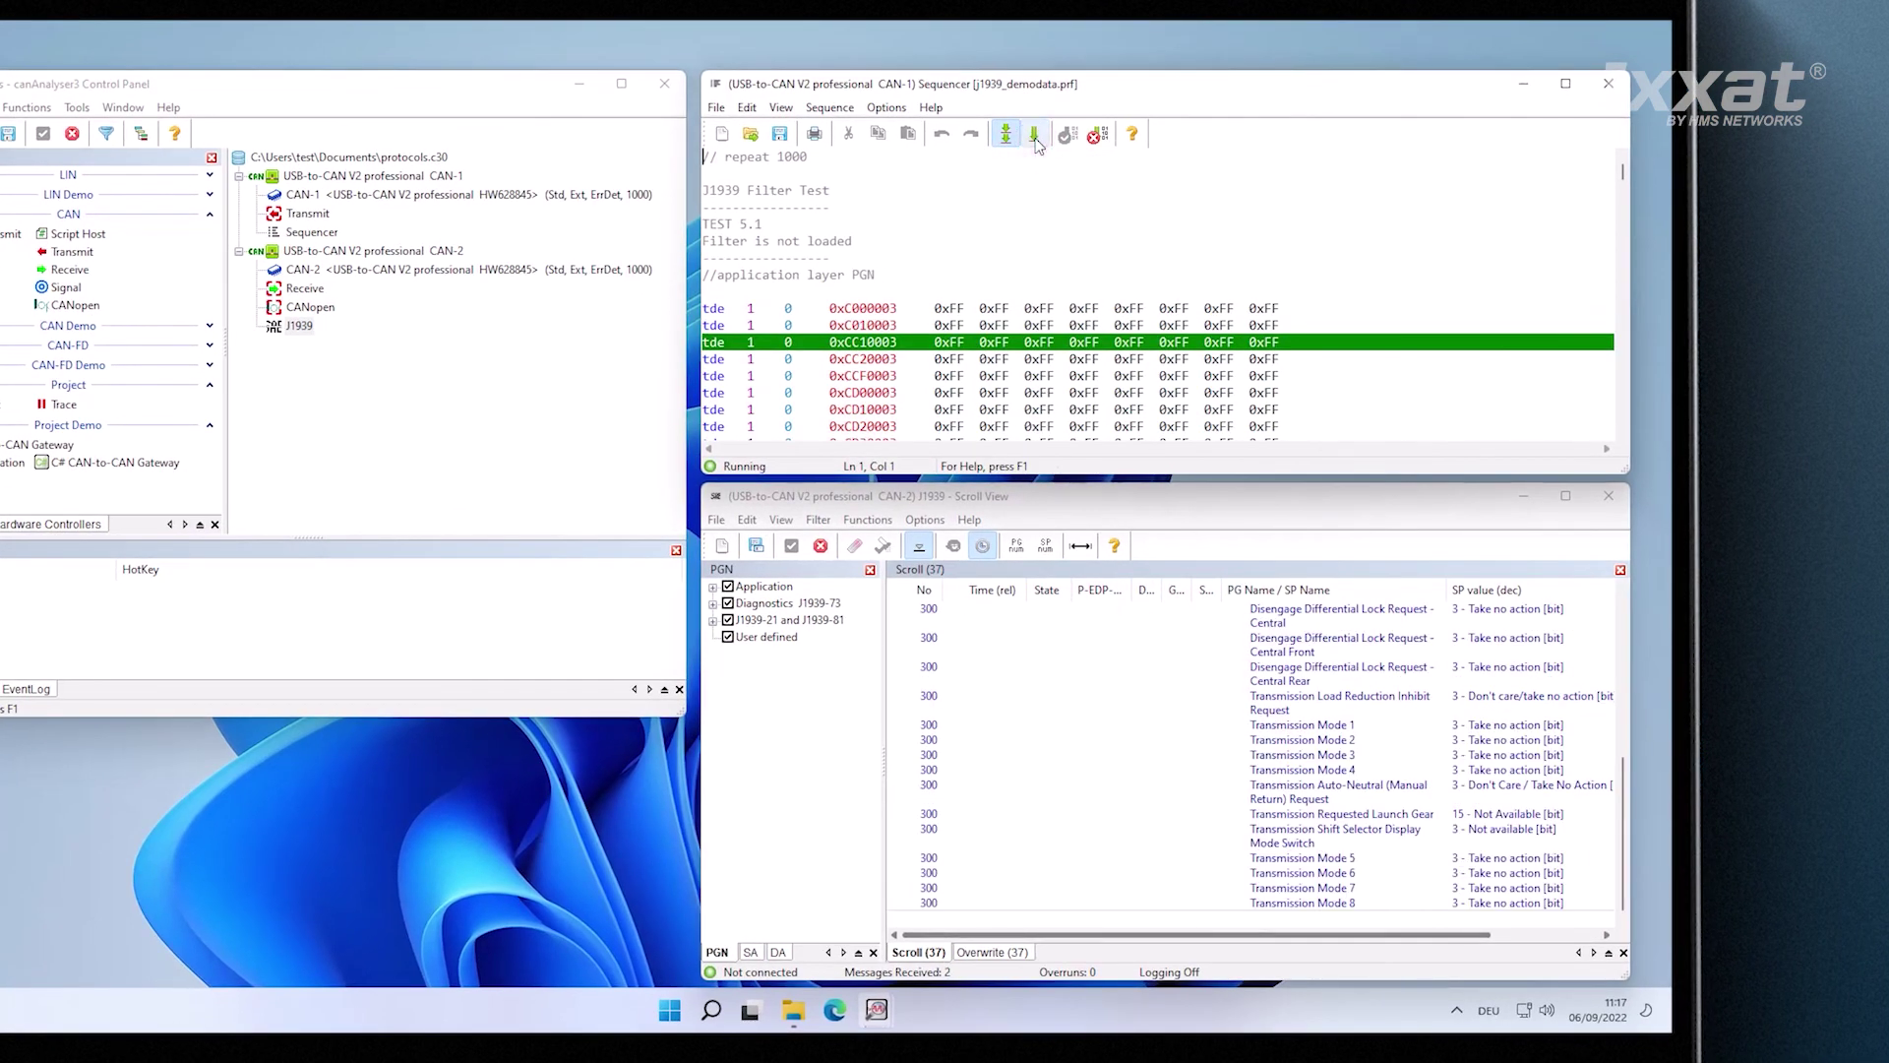
click(1035, 137)
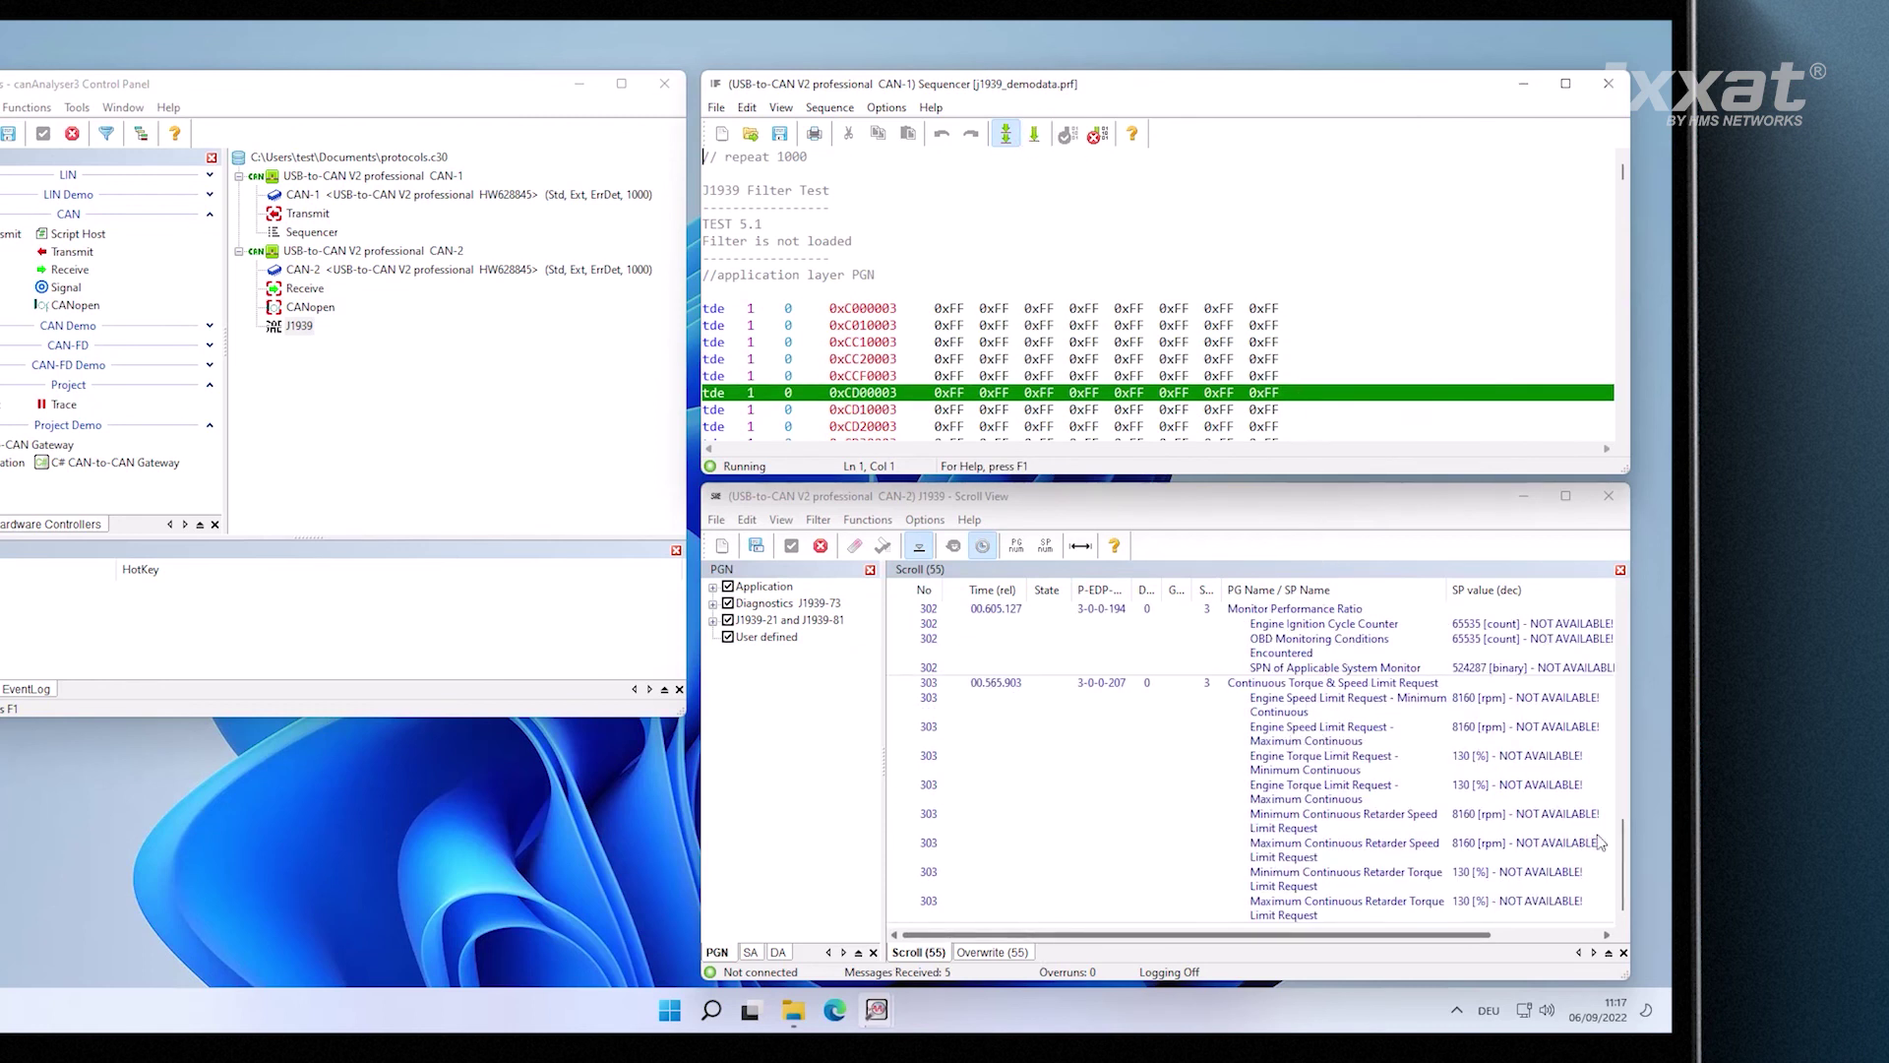
drag(1623, 875, 1622, 706)
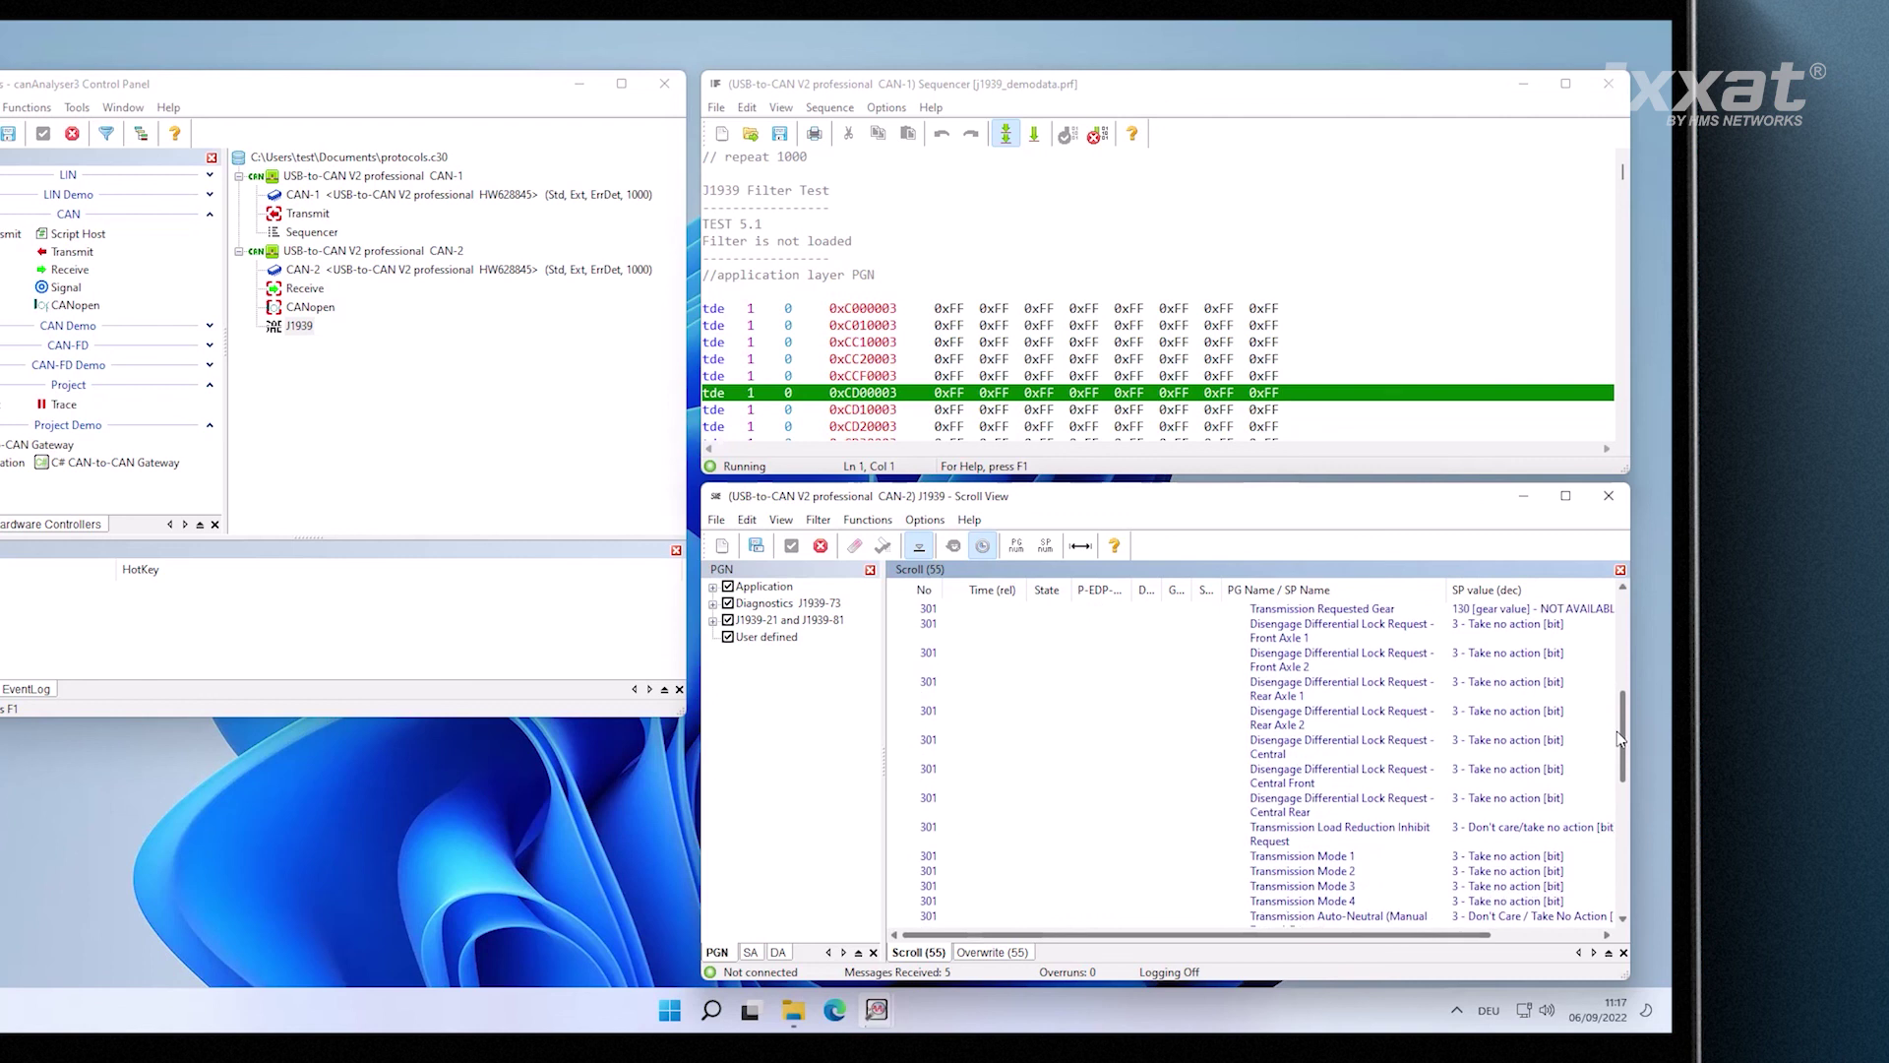